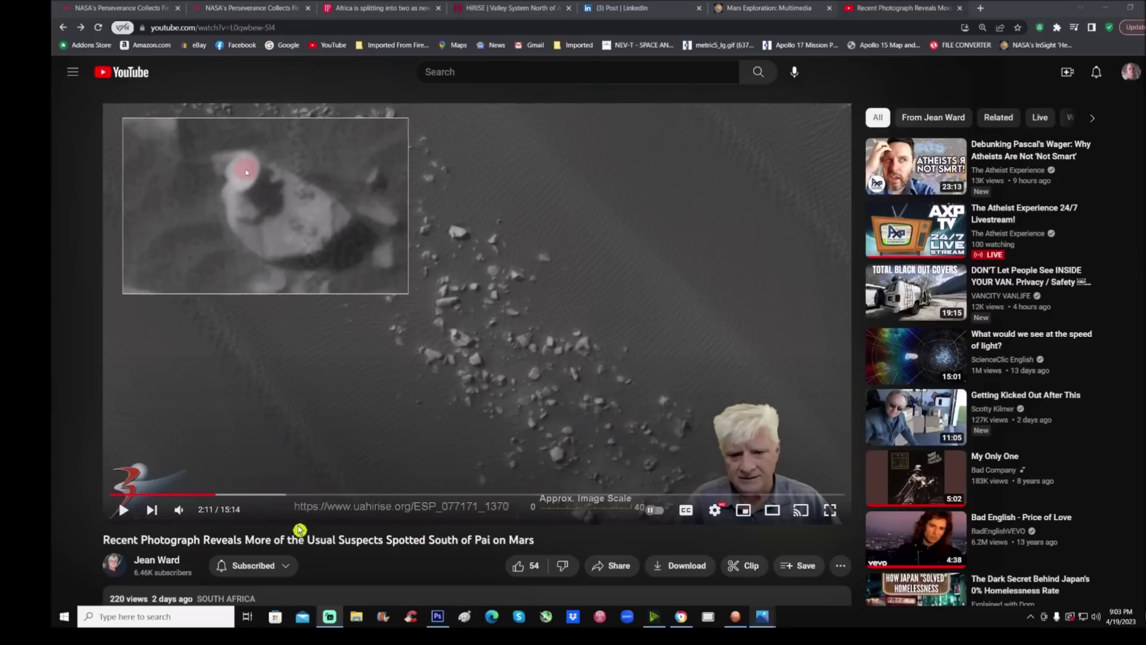
- Scrub the Mars boulder video to about 2:21, then go to the uploader's channel page
drag(225, 500, 225, 499)
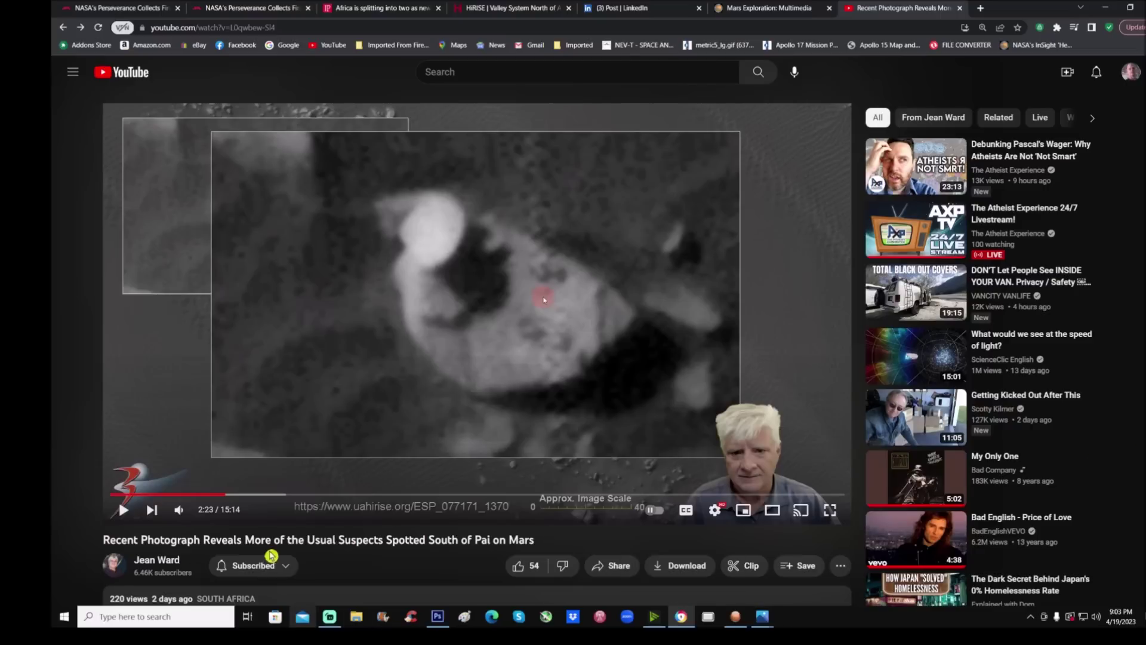
click(282, 566)
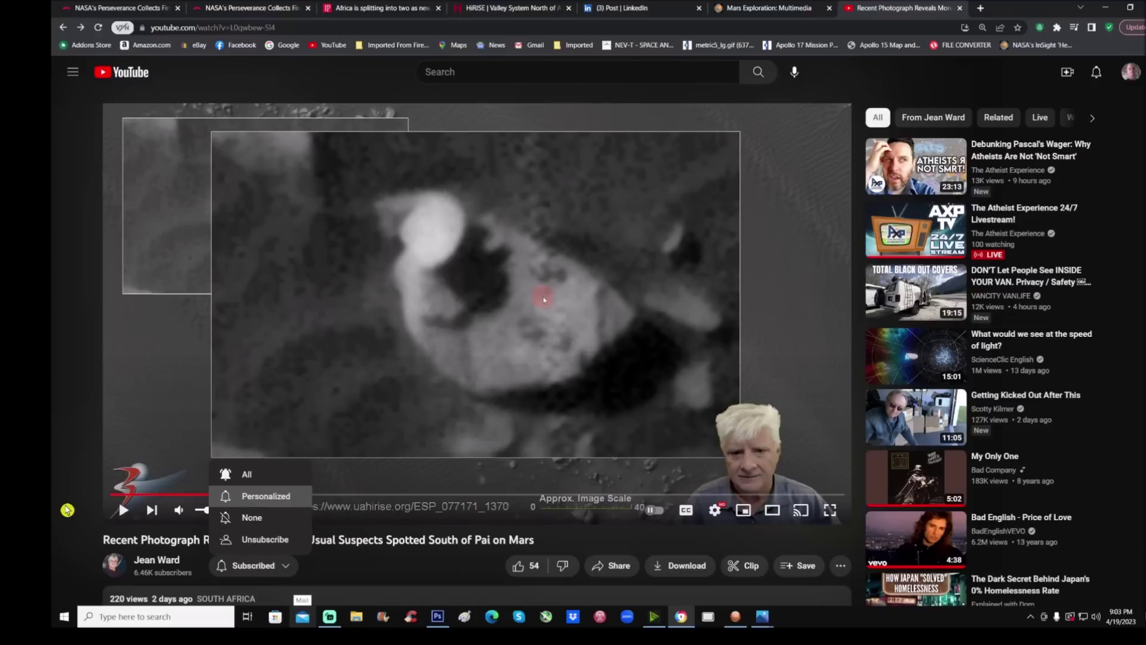
click(156, 560)
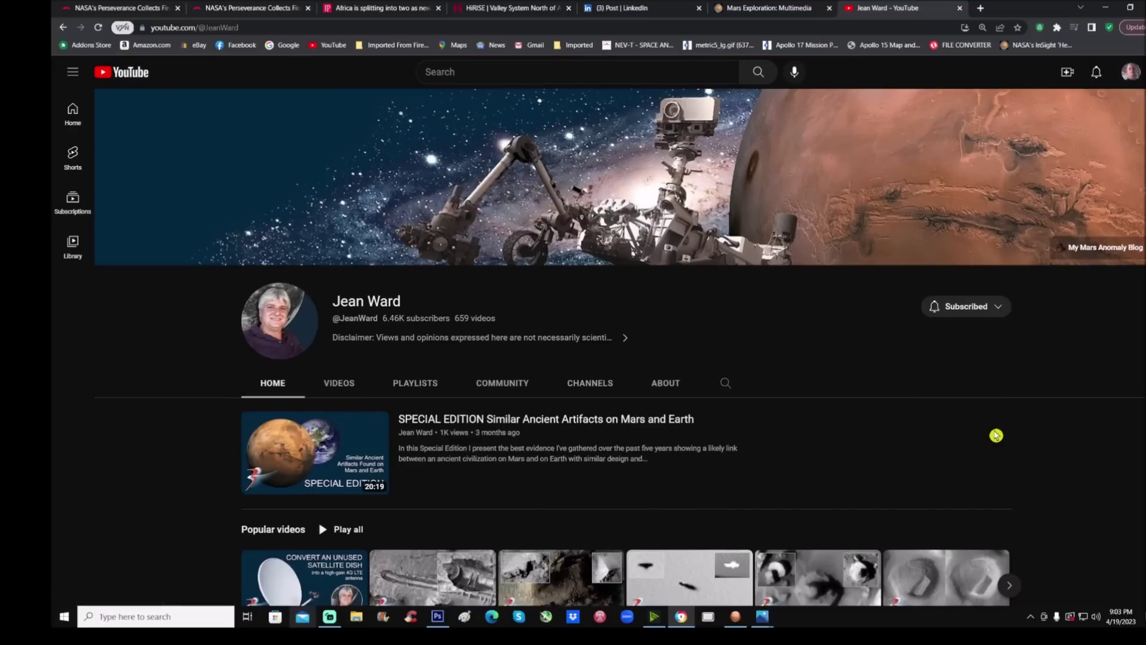
- Scroll the channel home page and show its Videos list
scroll(995, 436, down, 3)
scroll(1088, 414, down, 2)
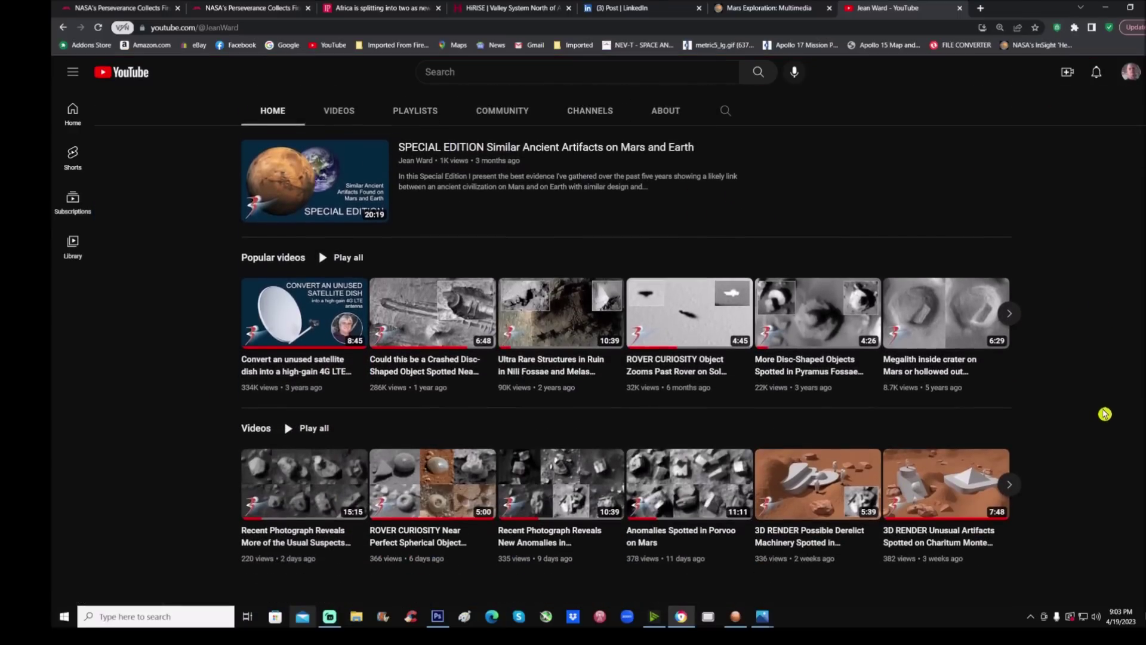
scroll(1106, 414, up, 1)
click(340, 164)
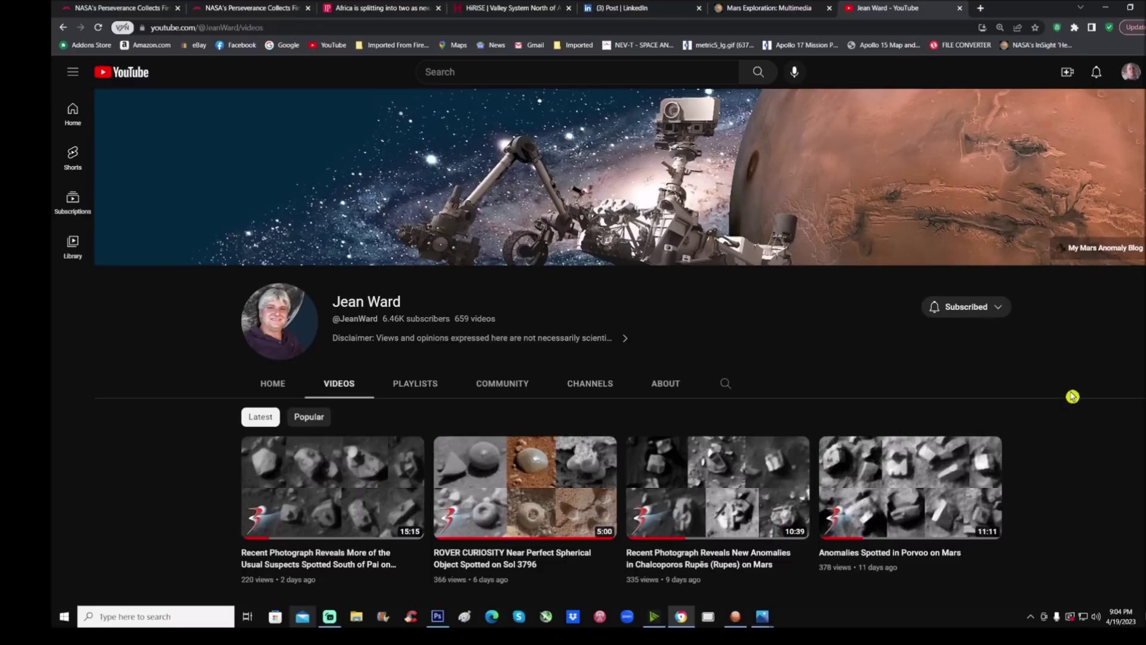
- Check the Subscribed notification options twice, then bring the HiView image viewer forward
click(999, 308)
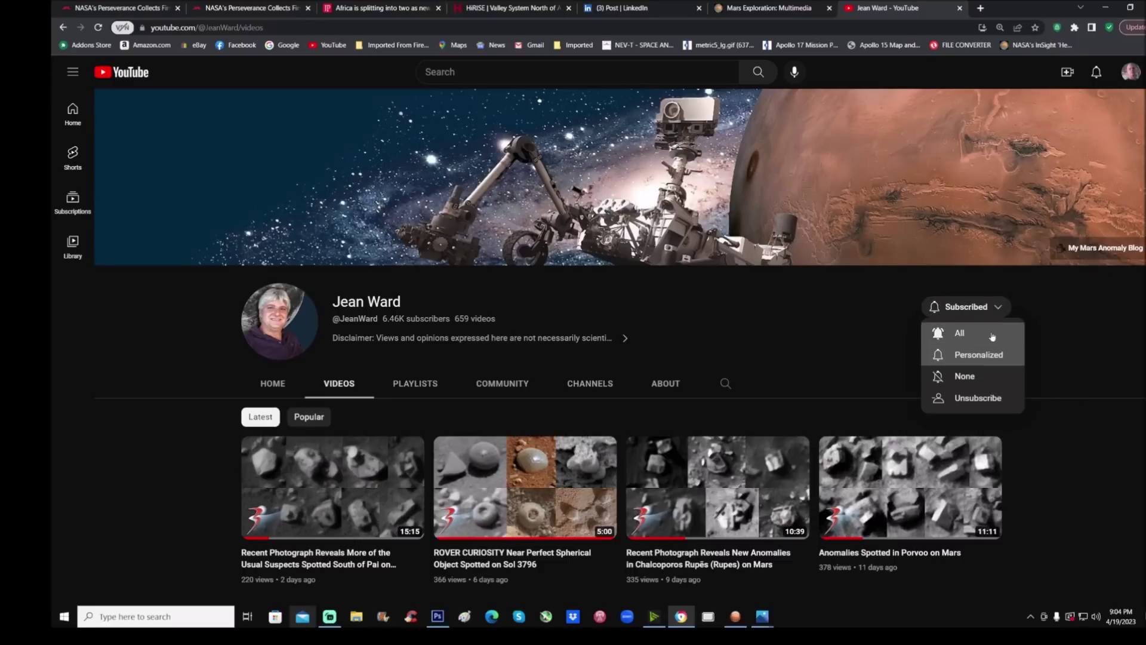
click(1095, 322)
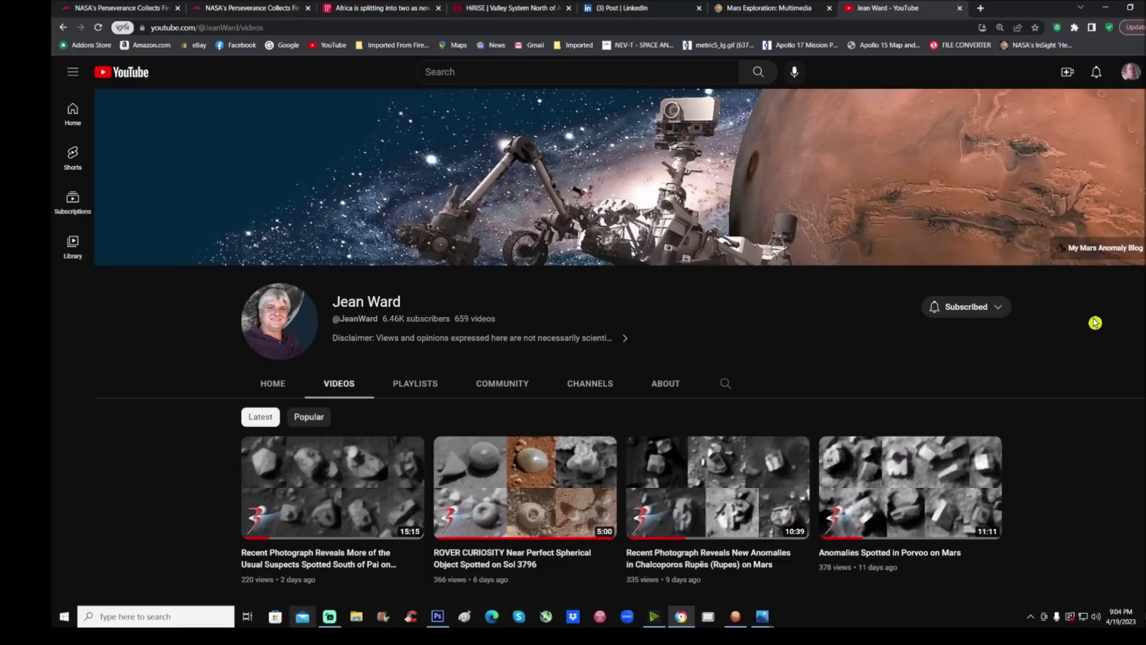
click(996, 313)
click(1089, 321)
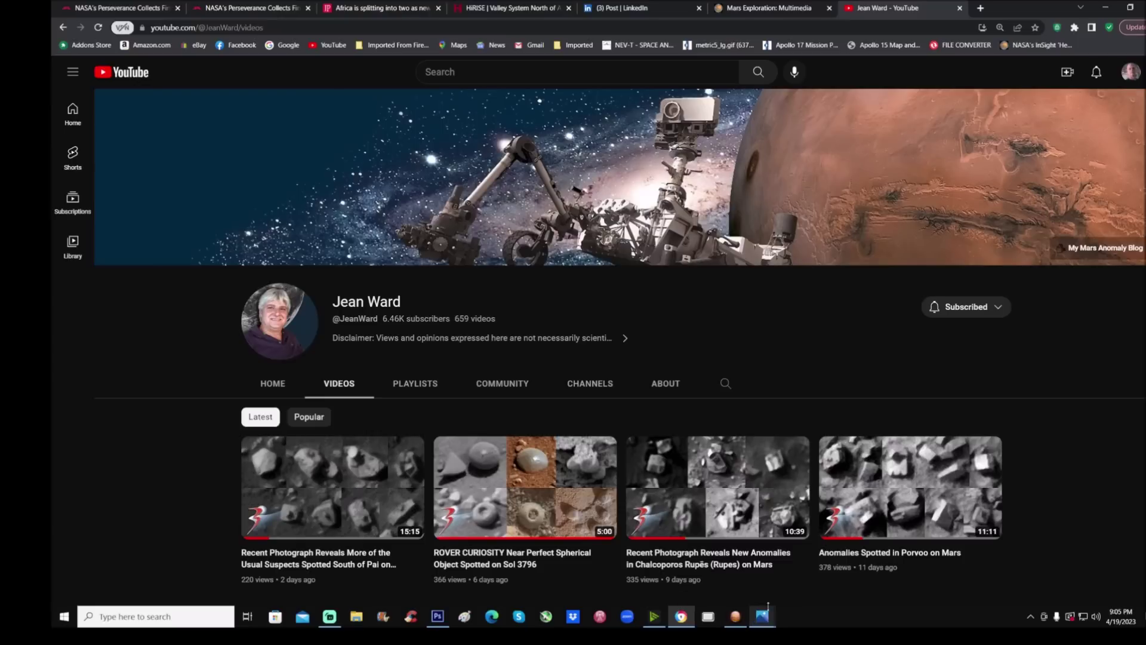
click(738, 623)
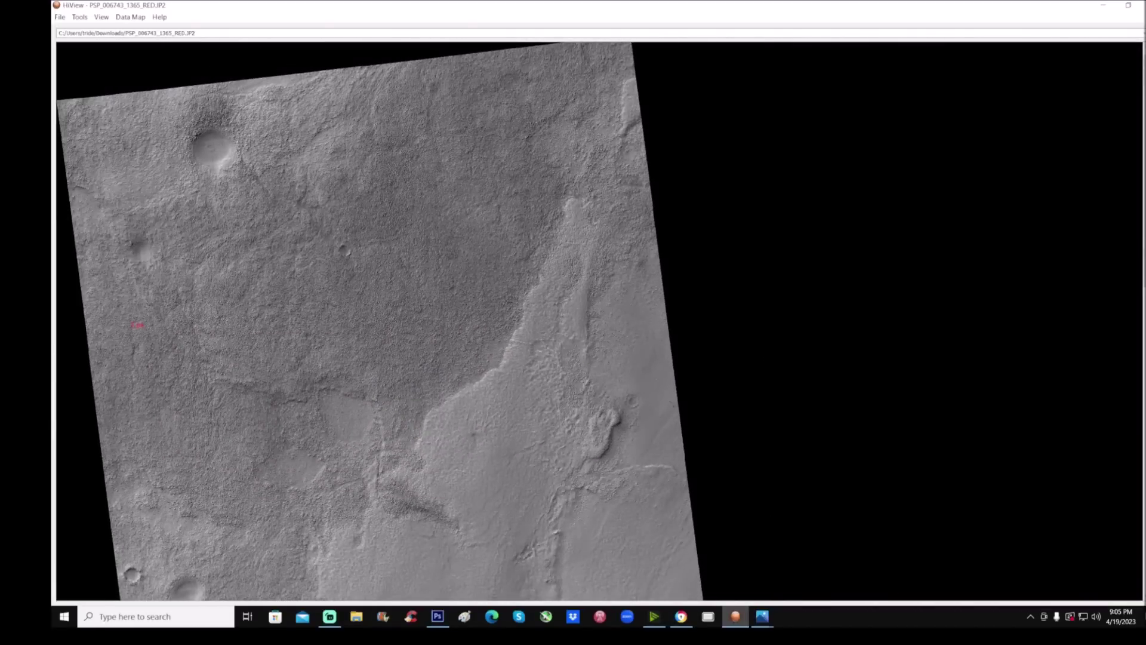
scroll(1143, 503, down, 5)
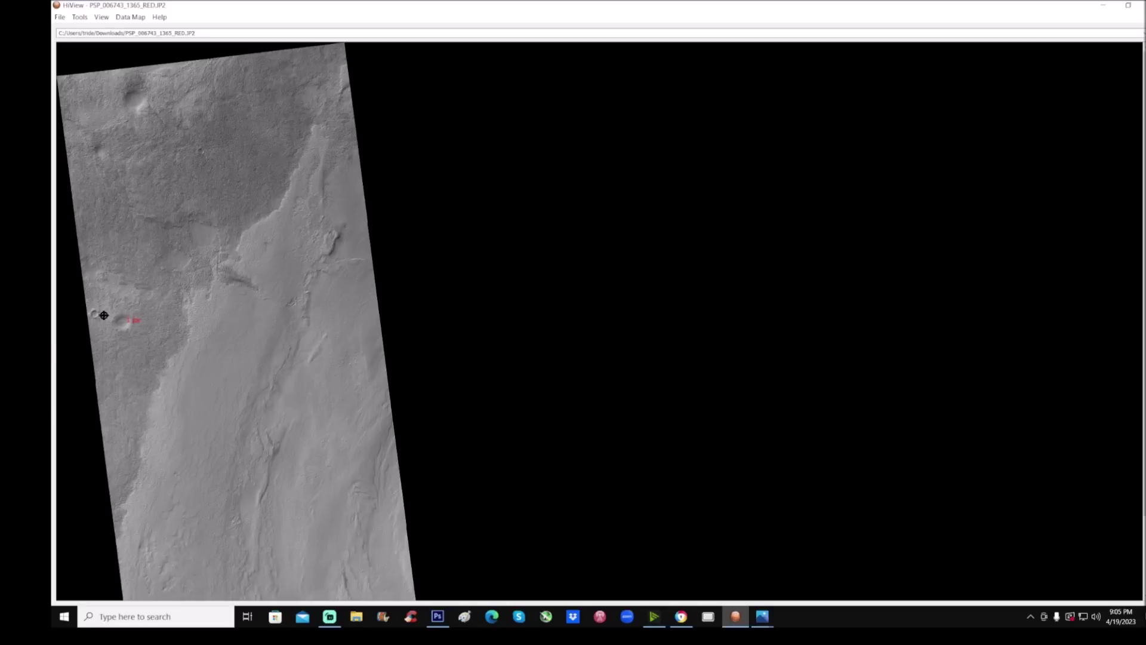
- Zoom out to the full PSP_006743_1365_RED.JP2 strip, then zoom into a boulder-strewn patch
scroll(574, 323, up, 10)
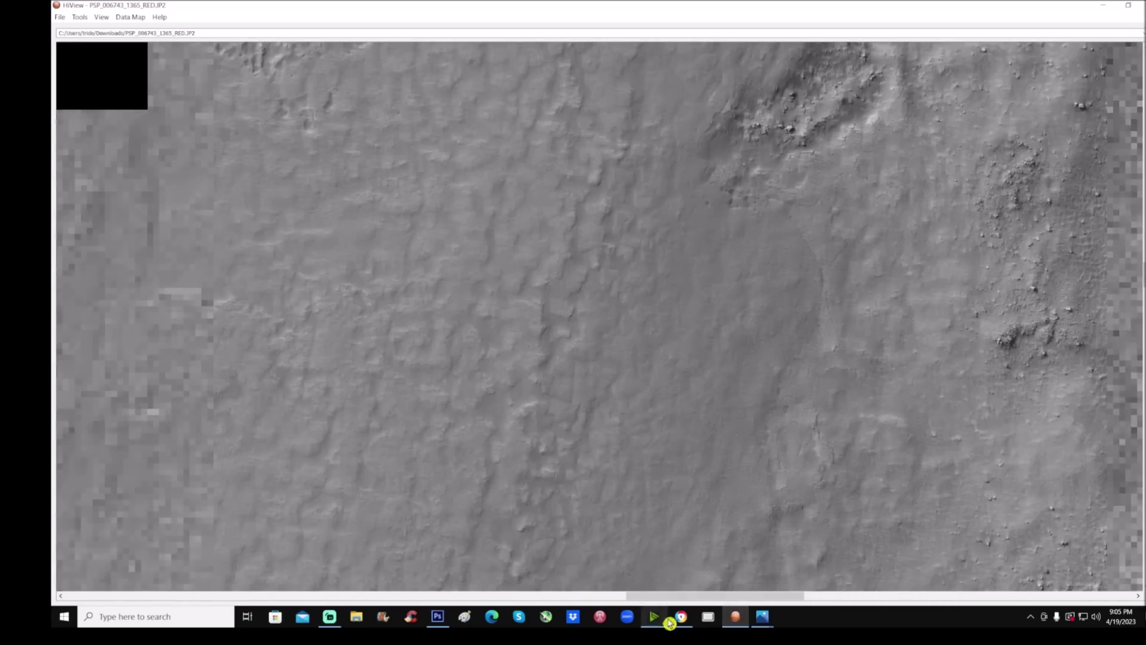
drag(692, 595, 436, 603)
- Zoom in on the boulder field and pan to a neighbouring stretch of rocks on rippled sand
scroll(671, 321, up, 10)
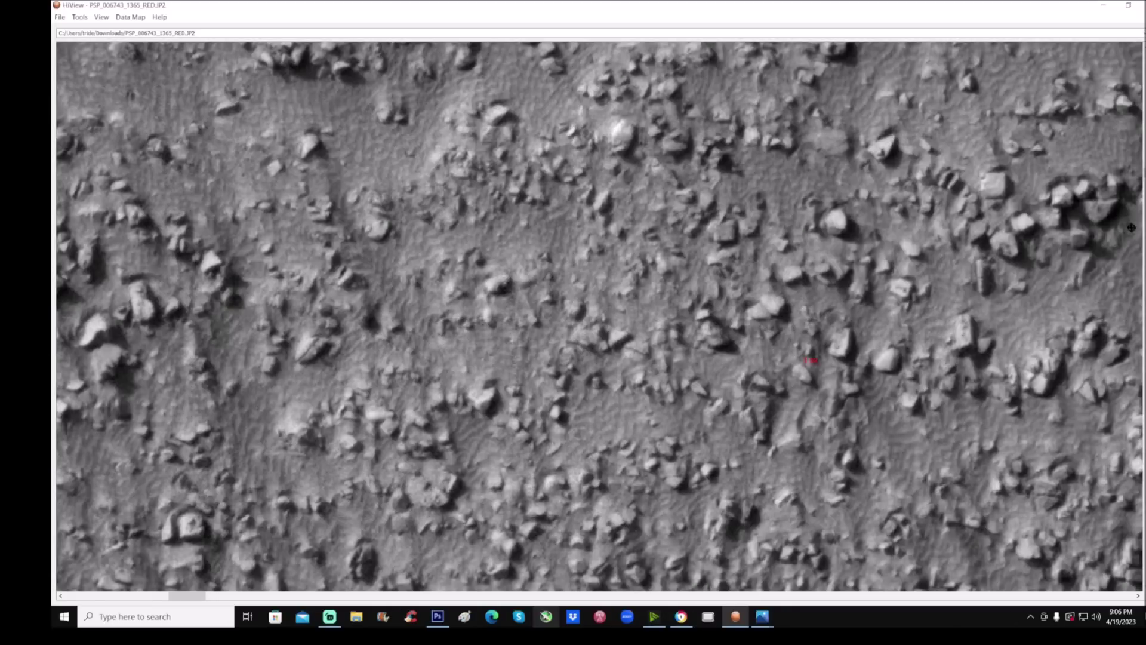
scroll(599, 317, down, 5)
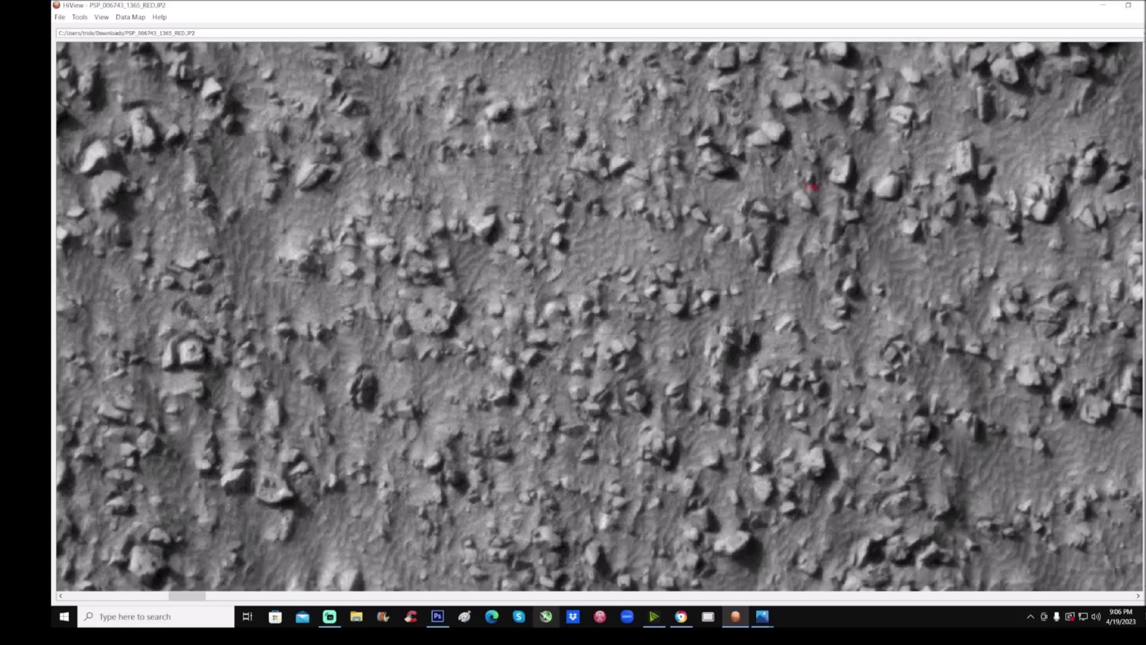
scroll(601, 317, up, 6)
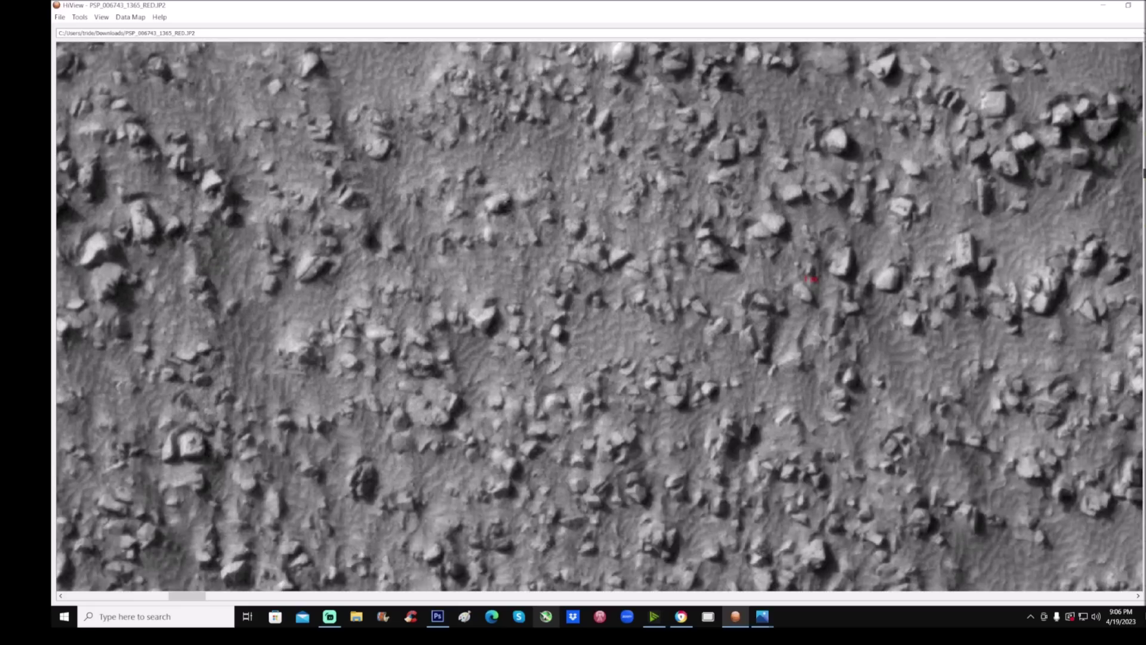
scroll(600, 317, down, 3)
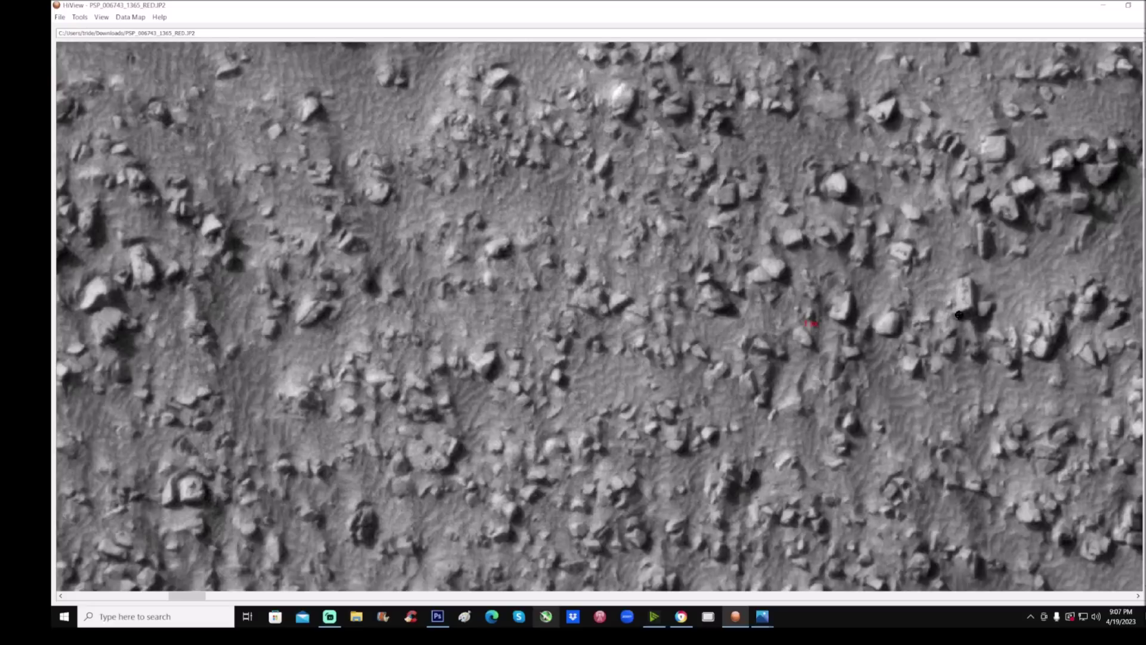
scroll(1144, 173, up, 2)
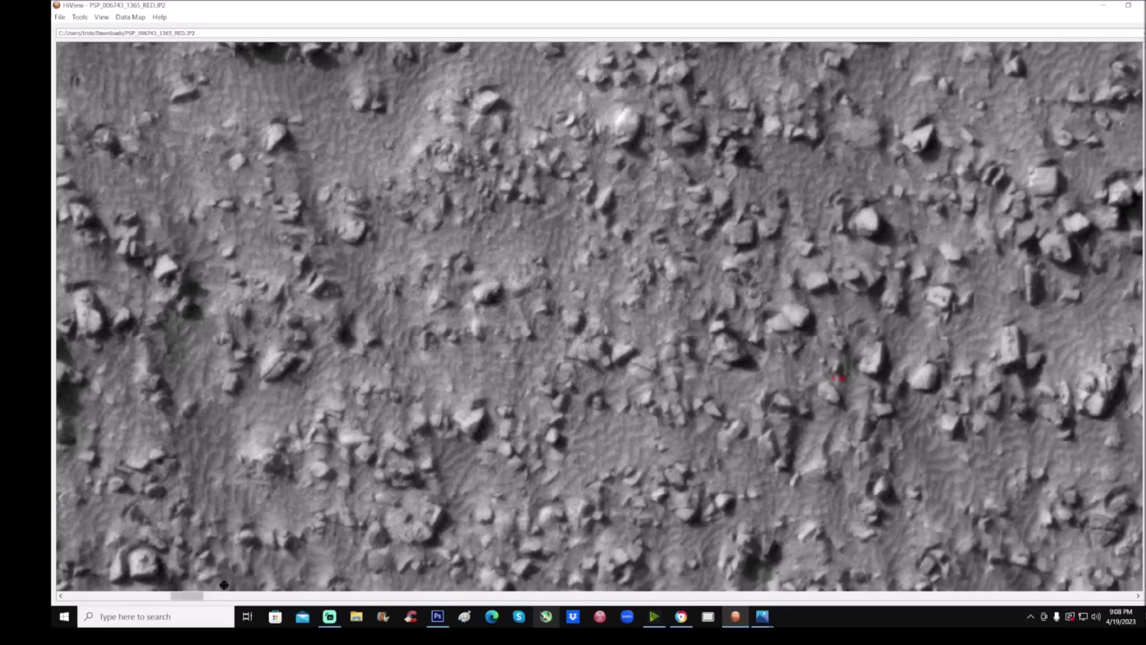
drag(197, 597, 211, 598)
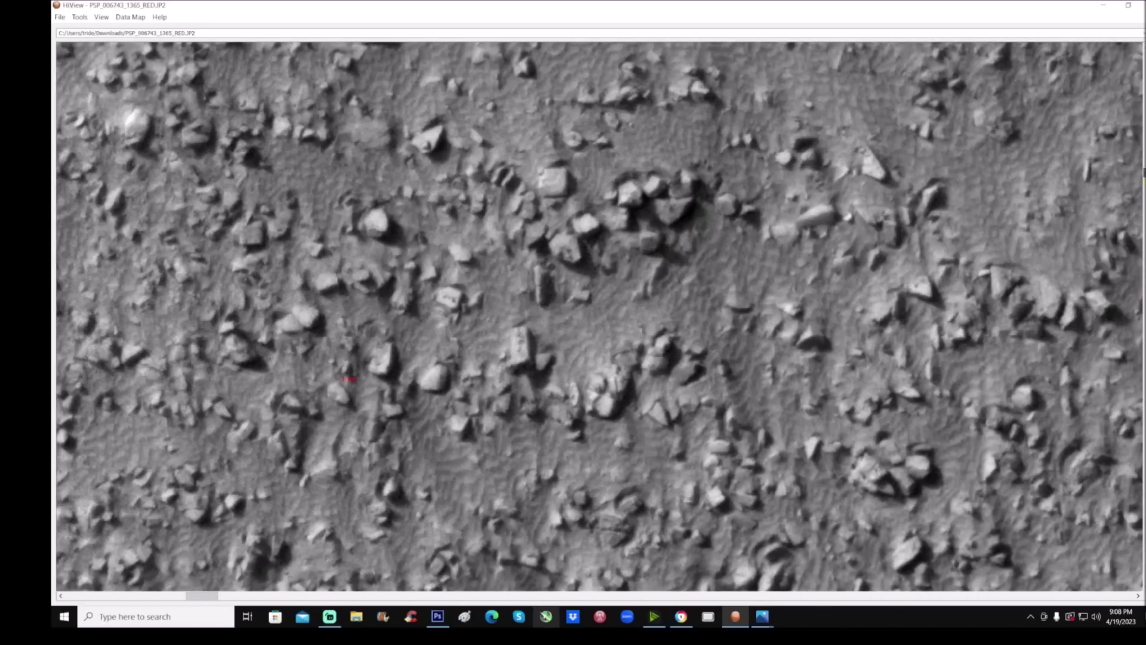
- Zoom and pan around the boulders in HiView, then switch to North of Argyre Planitia.png in Photoshop
scroll(599, 318, down, 1)
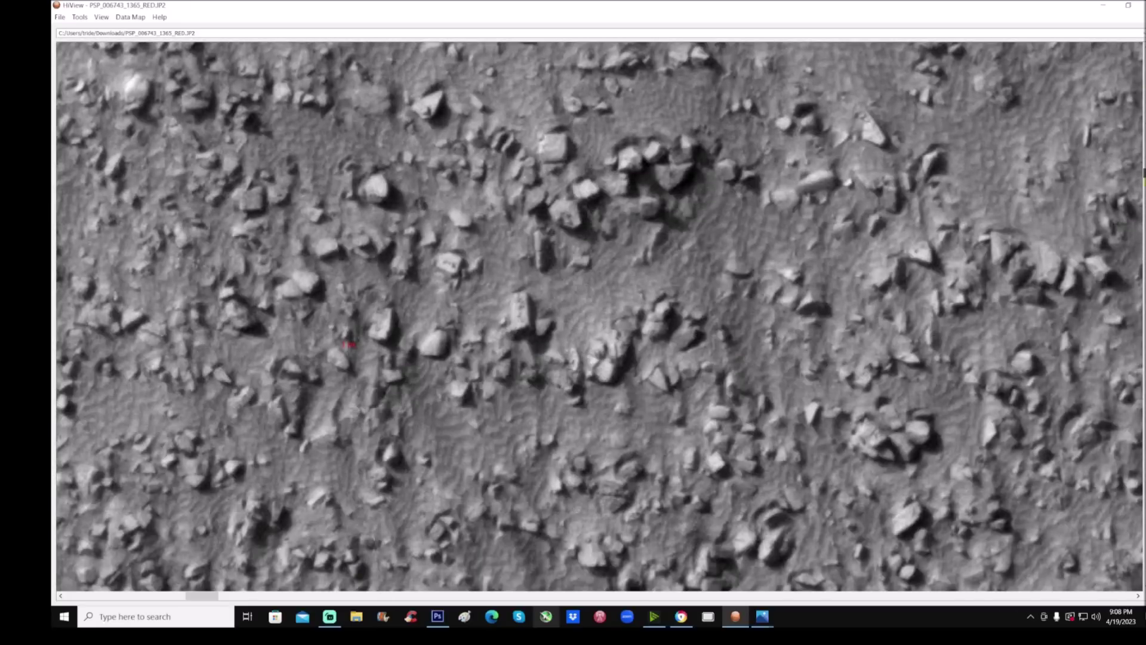
scroll(599, 317, up, 4)
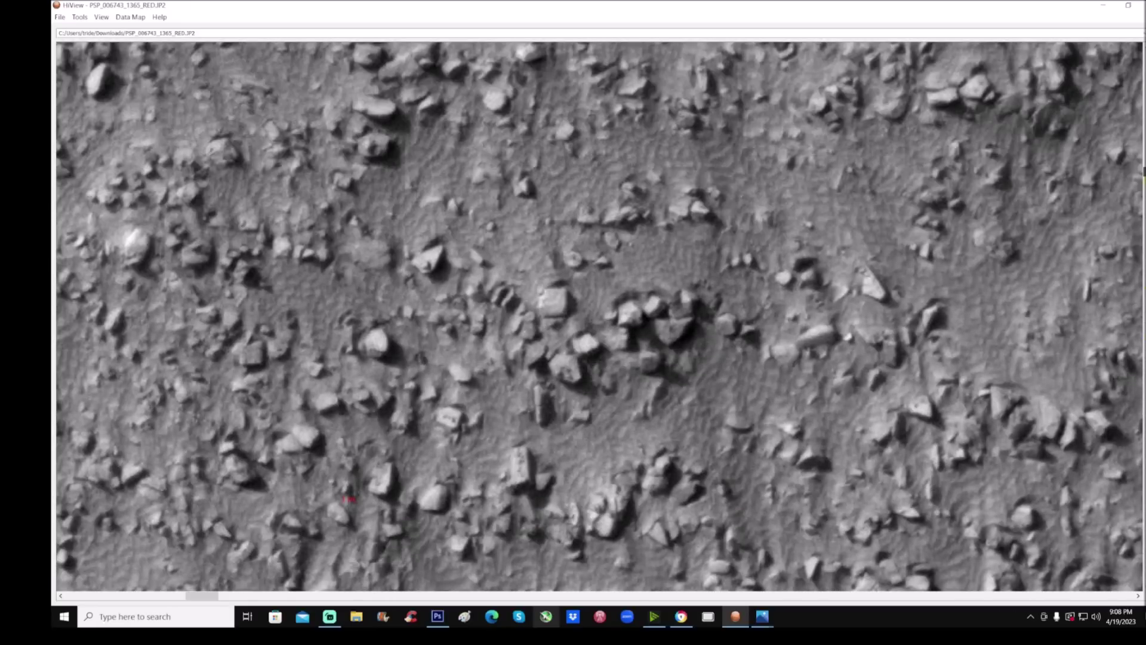
scroll(598, 317, up, 1)
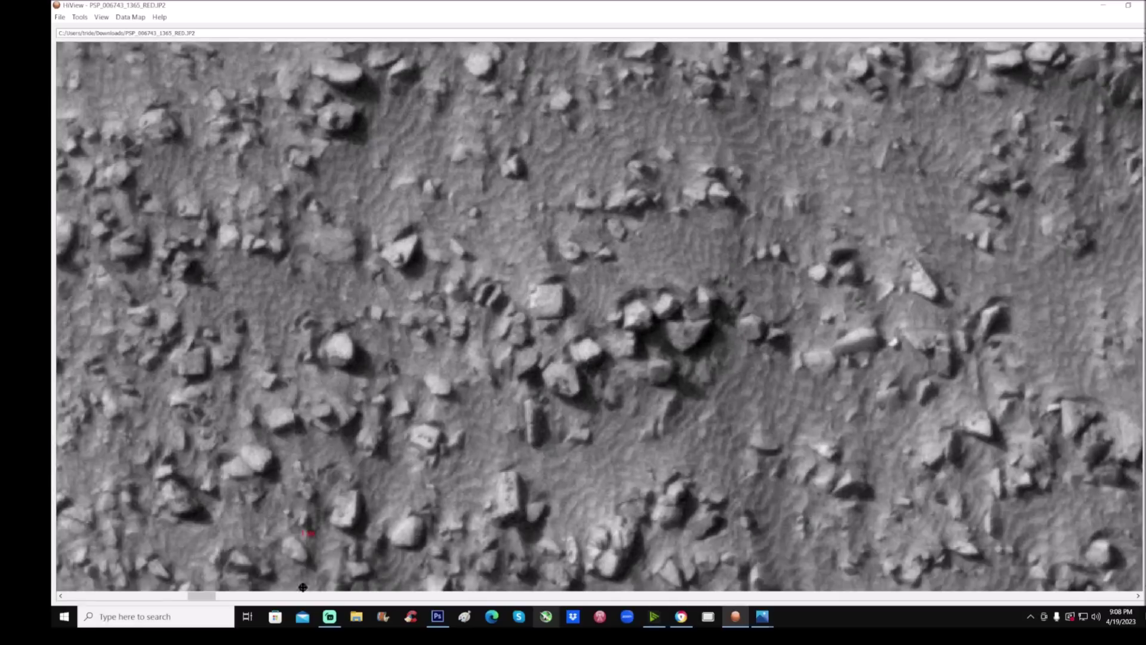
drag(200, 596, 191, 596)
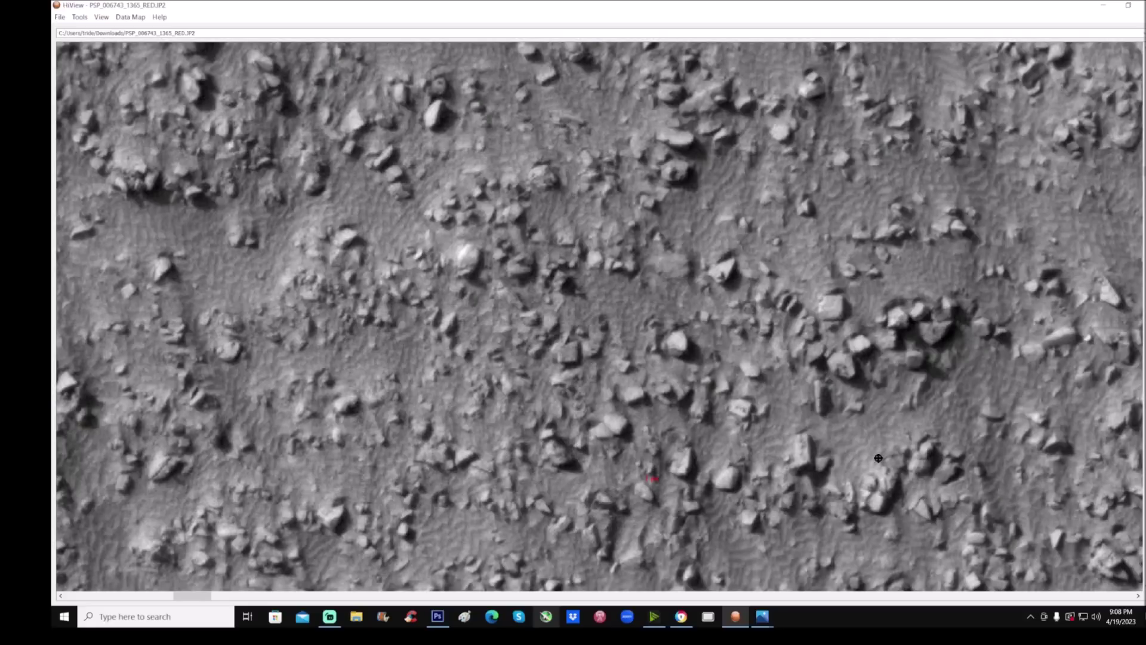
drag(199, 599, 193, 599)
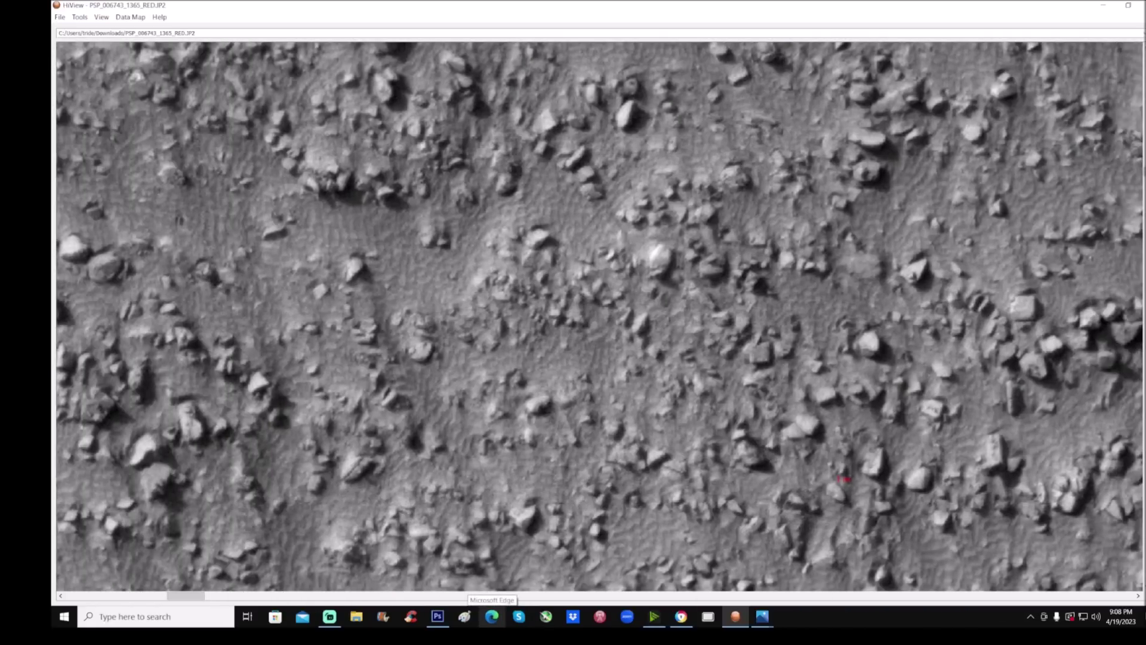
drag(1143, 176, 1142, 177)
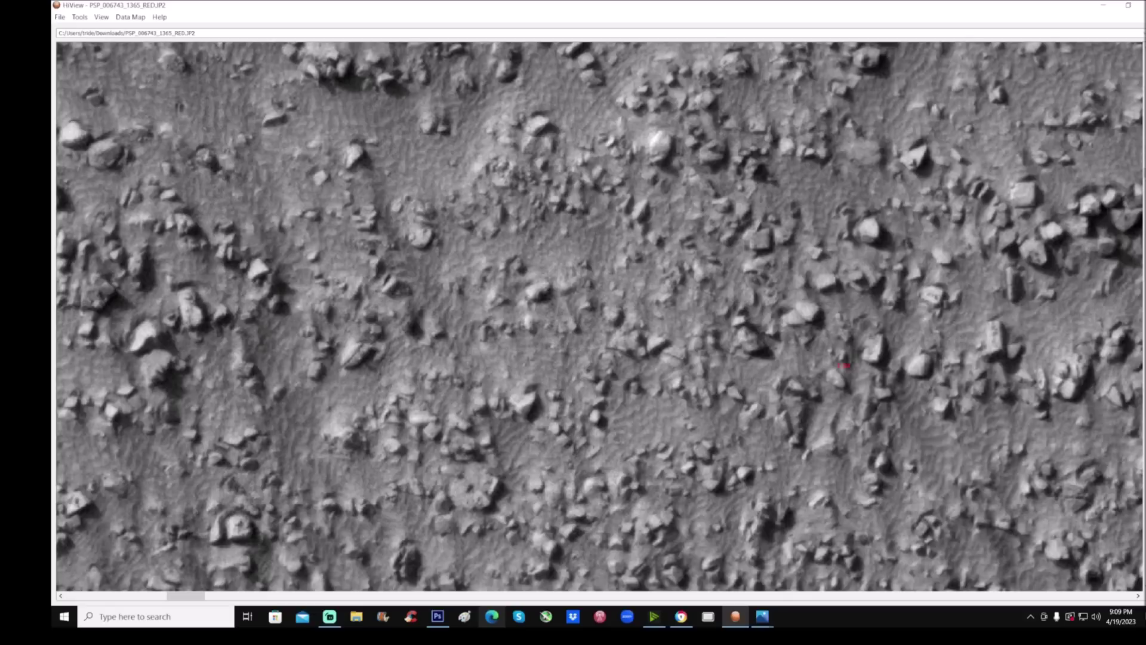
click(437, 616)
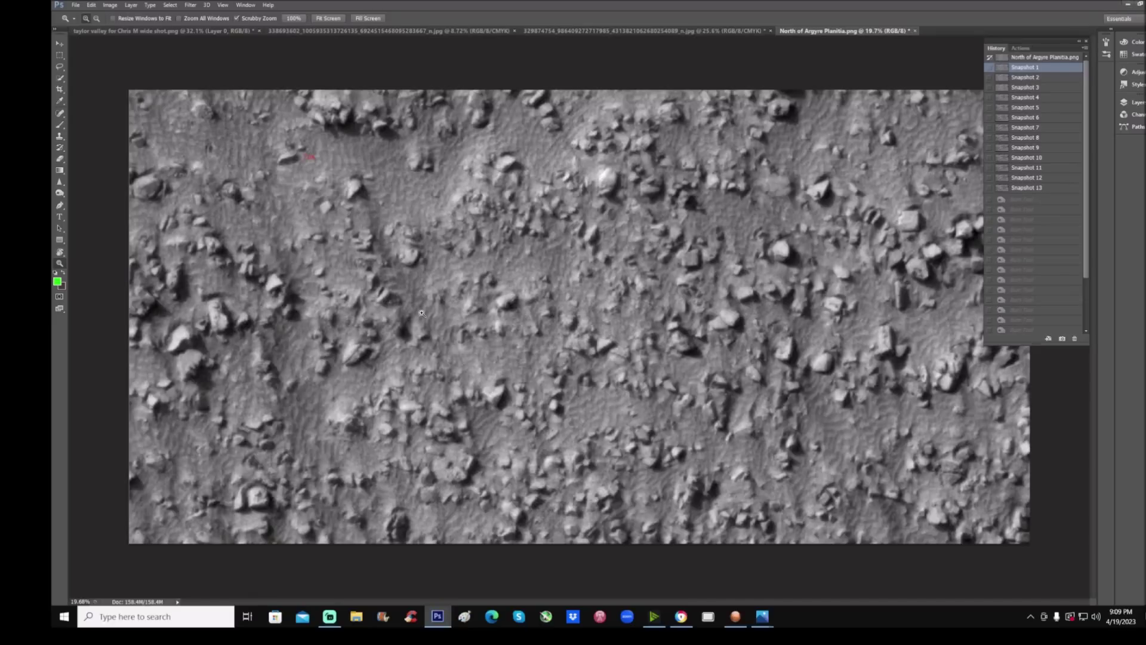
- Zoom in on the boulder image while trying the Snapshot 3 and Snapshot 1 history states
drag(422, 313, 464, 267)
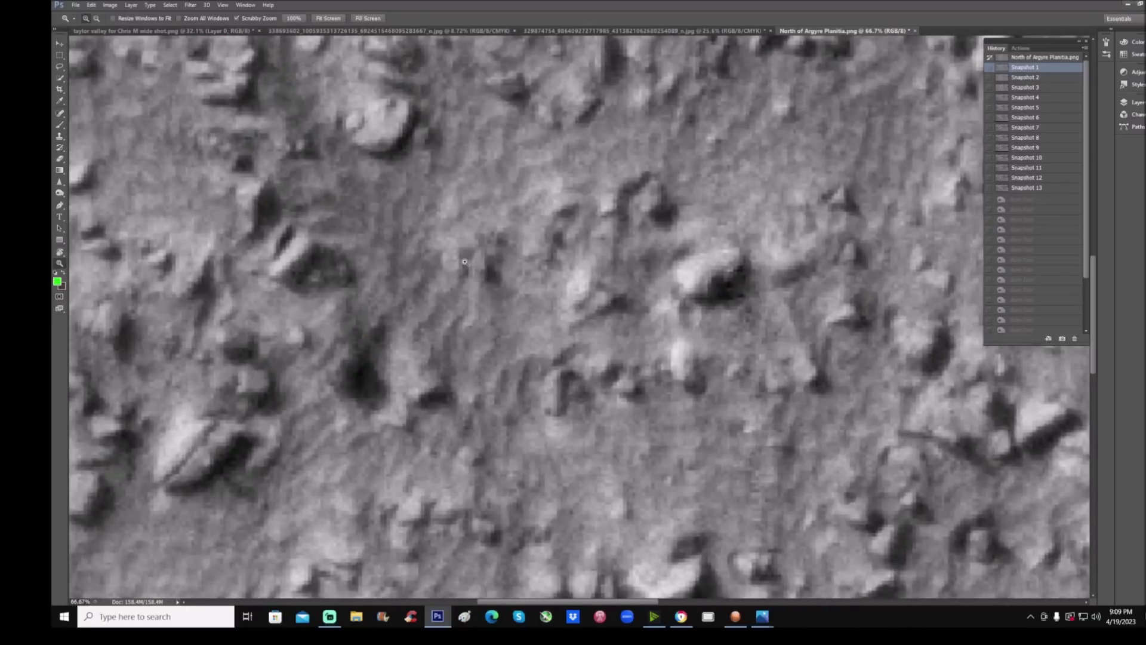
drag(465, 262, 460, 277)
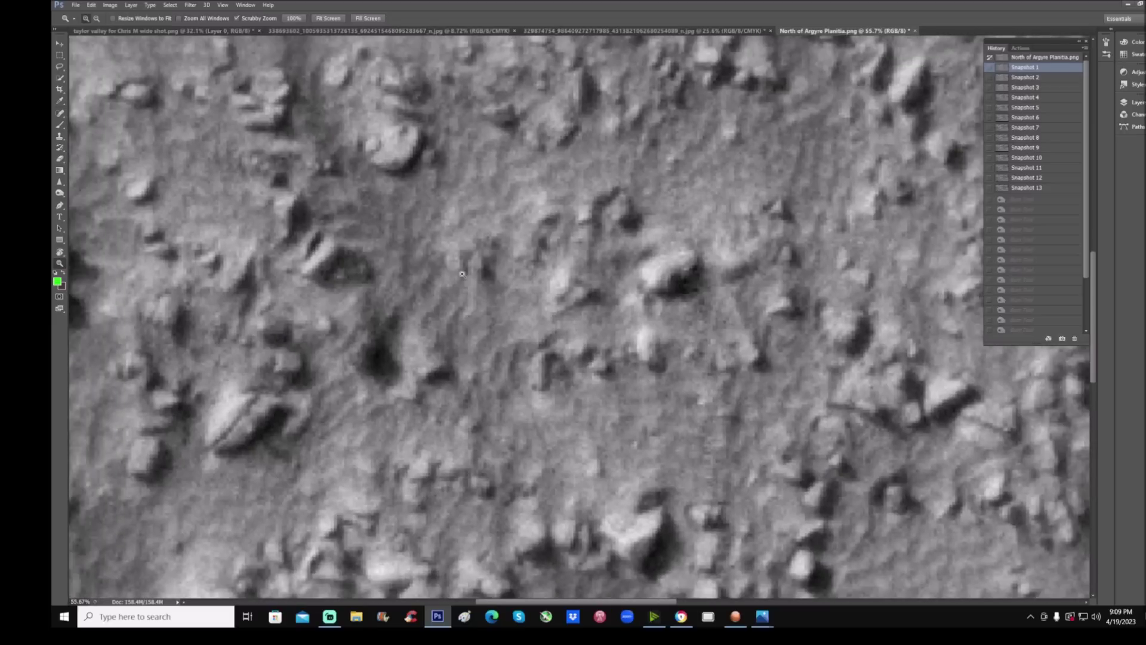
click(1045, 88)
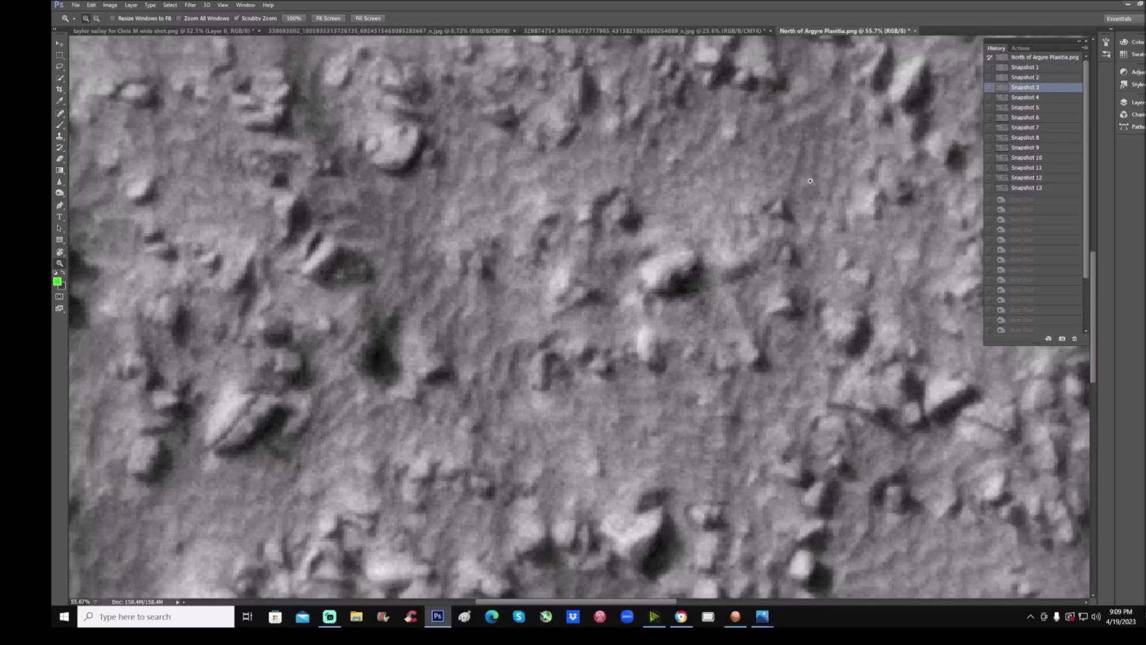
click(1025, 67)
- Return the image to Snapshot 3 and zoom out to show more of the boulder field
drag(316, 332, 340, 332)
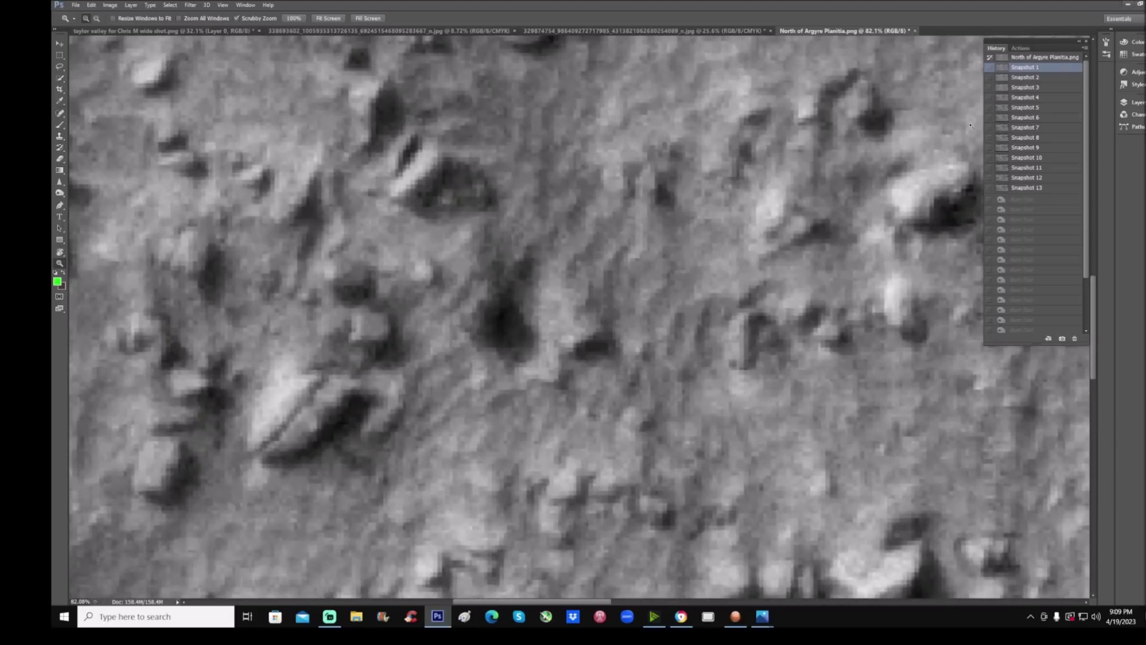
drag(576, 602, 533, 603)
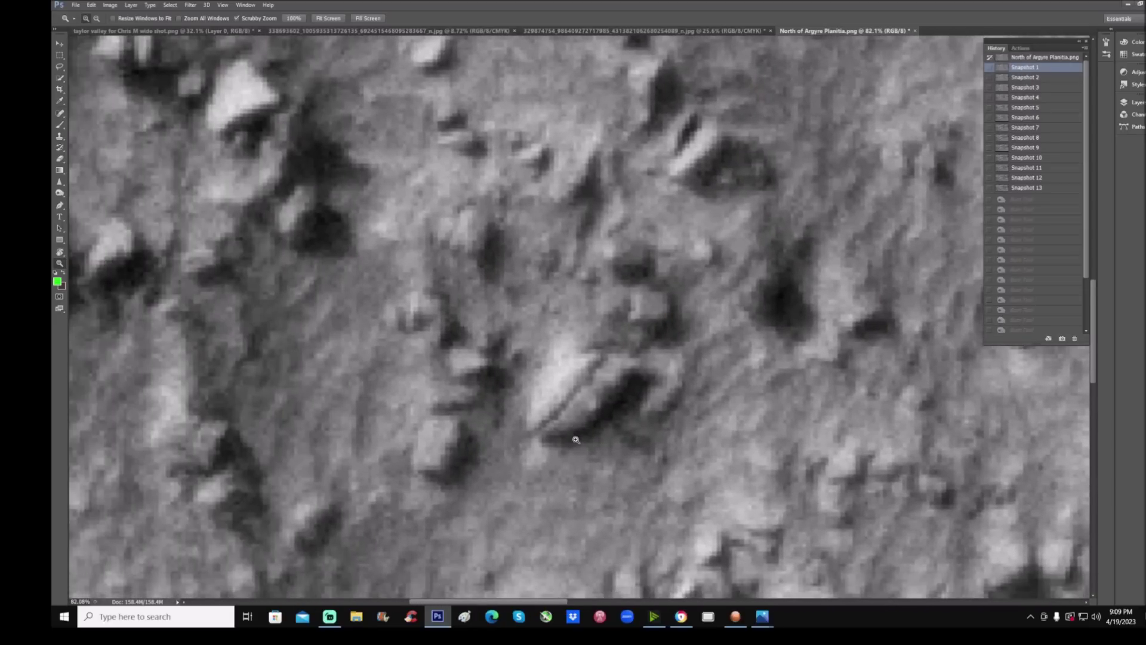
click(1046, 88)
drag(739, 262, 548, 433)
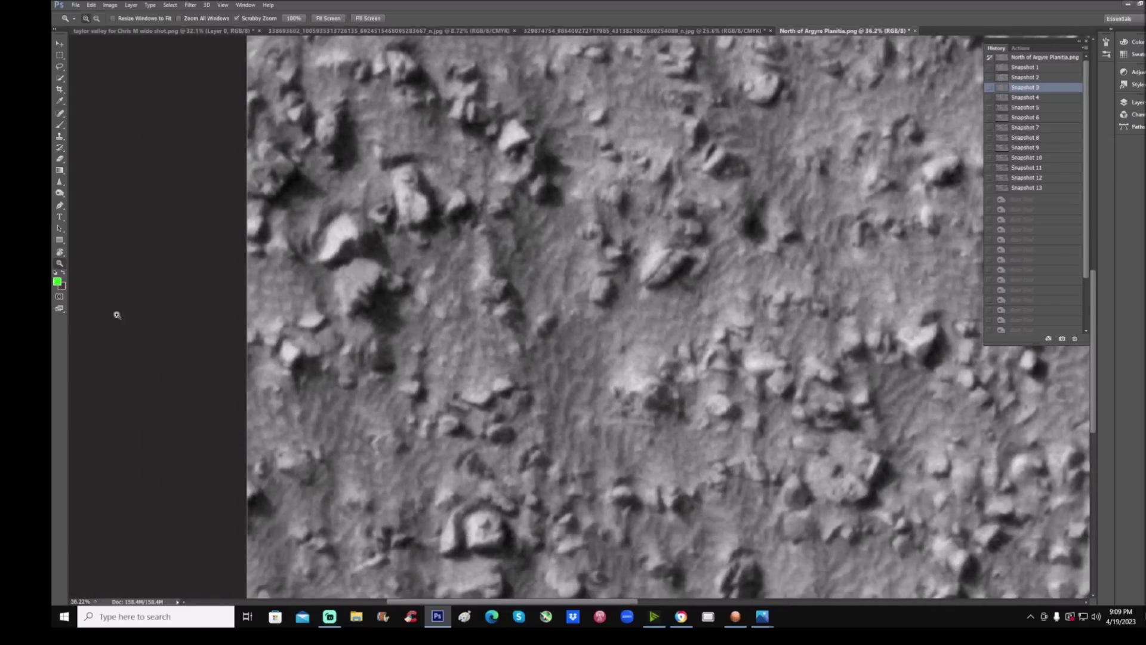
click(60, 126)
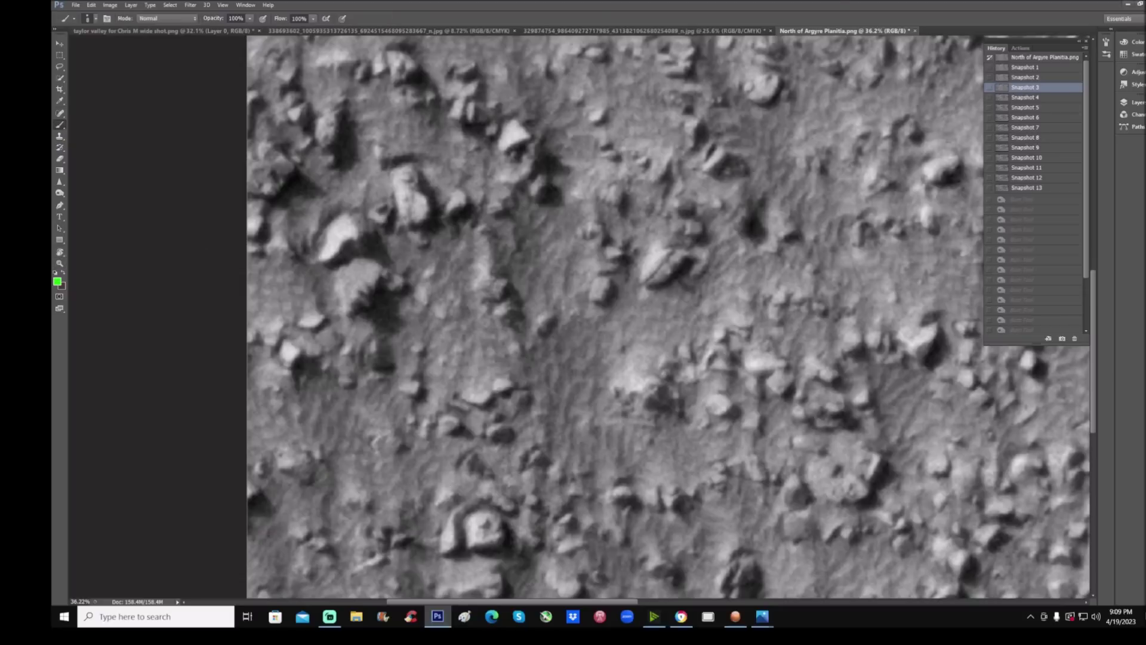
- Circle the rock near the bottom edge in green and adjust the brush size
mouse_move(421, 477)
mouse_down()
mouse_move(423, 574)
mouse_move(573, 498)
mouse_move(438, 473)
mouse_up()
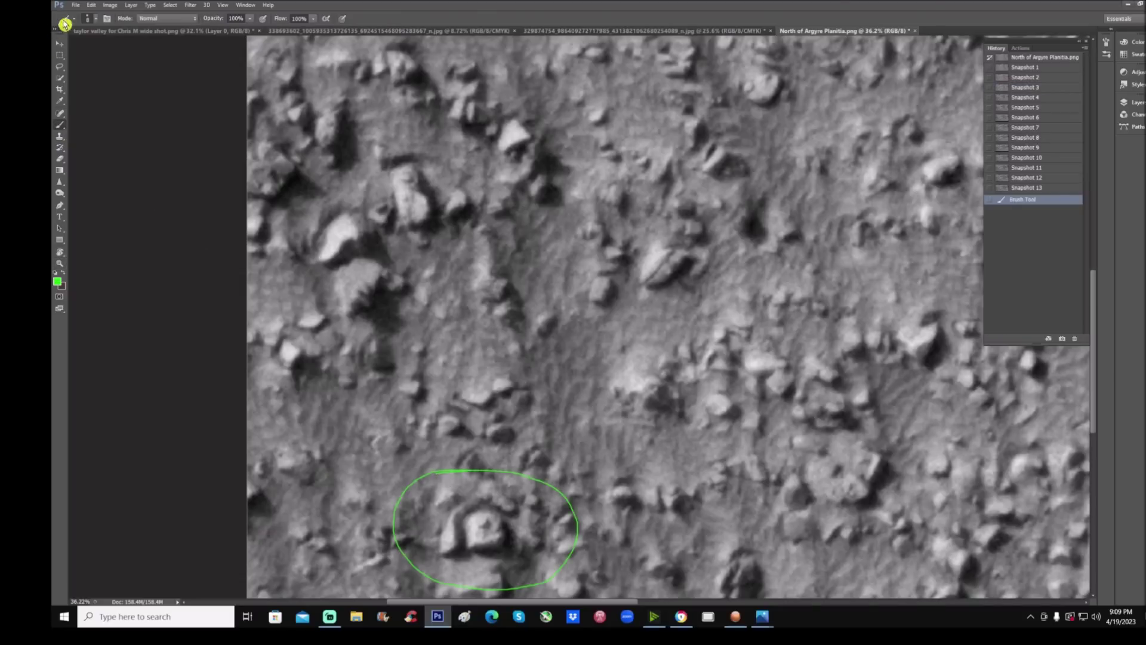
click(93, 19)
drag(76, 45, 71, 49)
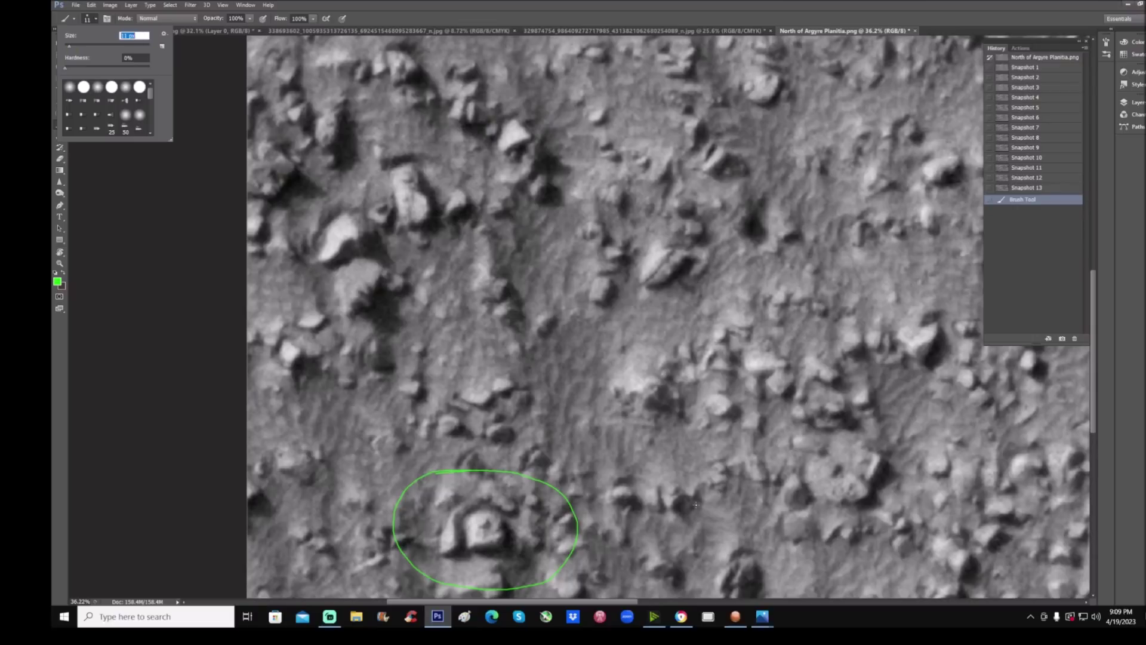
click(183, 221)
click(555, 510)
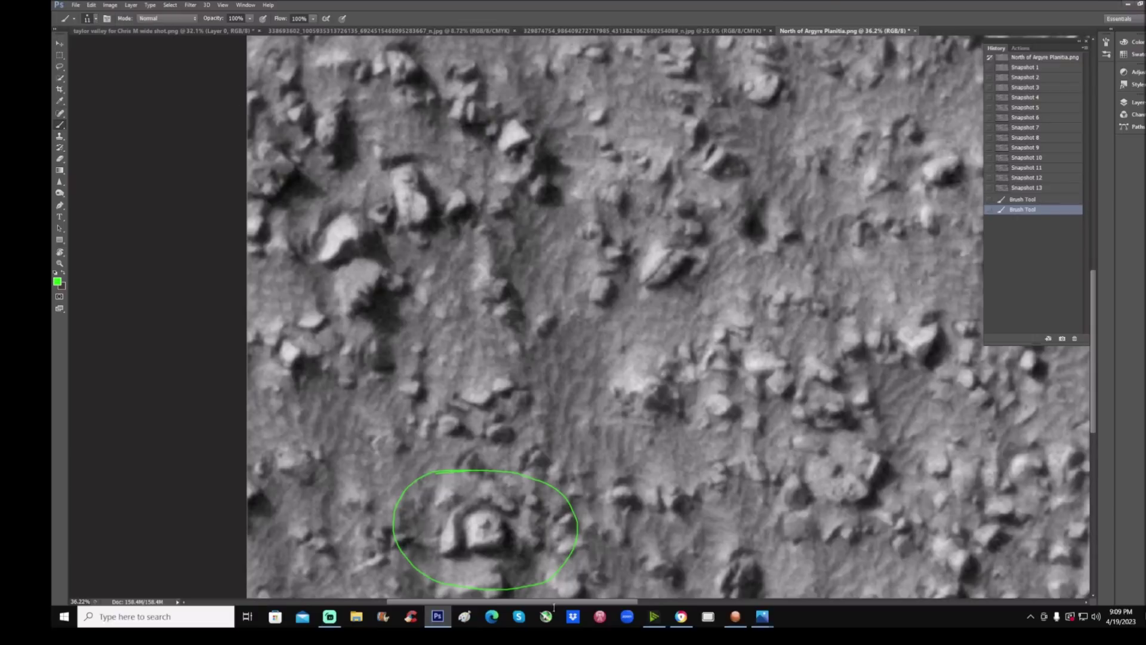
- Circle rocks at the centre and upper left in green, then undo back to the first circle
scroll(555, 603, right, 3)
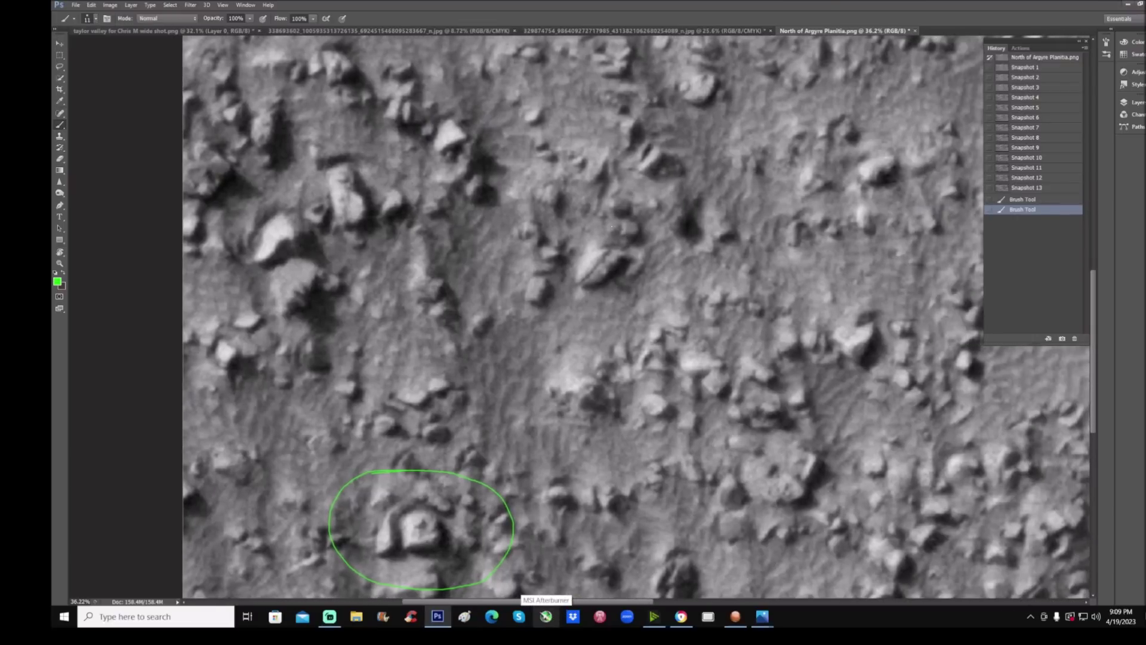
mouse_move(579, 230)
mouse_down()
mouse_move(575, 302)
mouse_move(603, 224)
mouse_move(582, 222)
mouse_up()
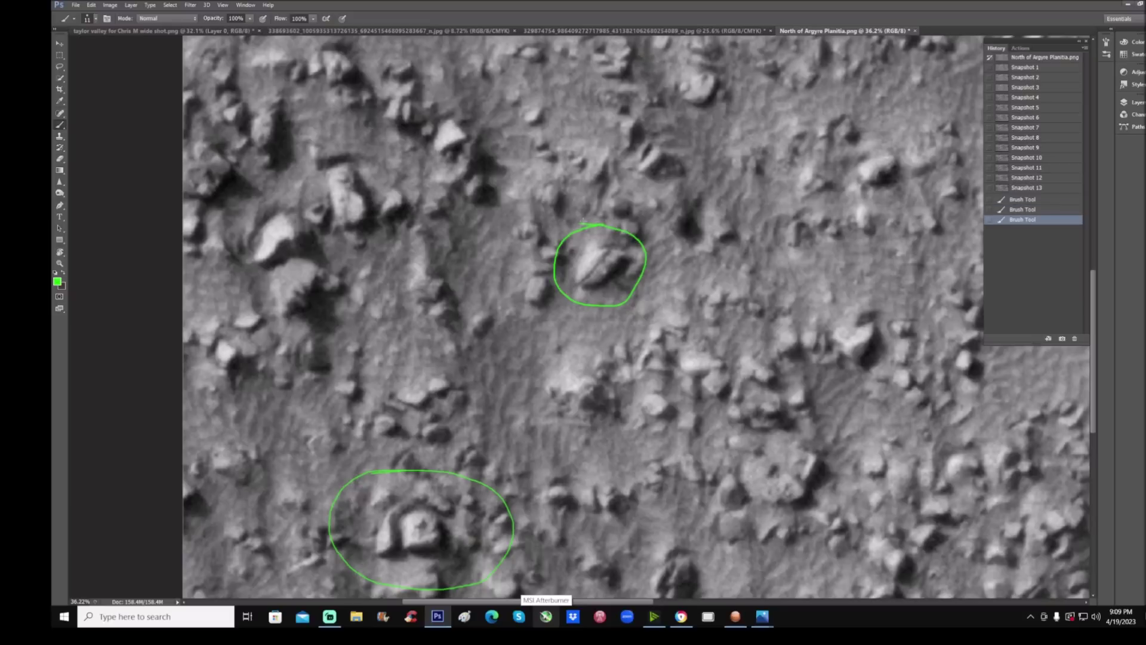
scroll(583, 222, up, 1)
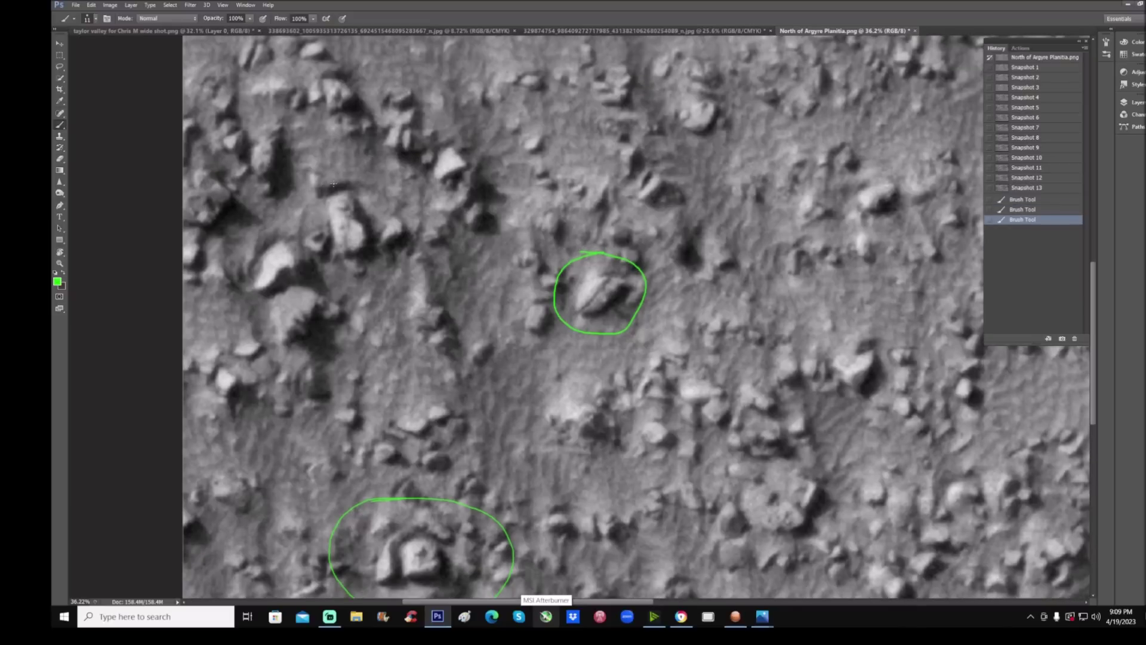
mouse_move(333, 185)
mouse_down()
mouse_move(309, 253)
mouse_move(367, 179)
mouse_move(313, 177)
mouse_move(350, 182)
mouse_move(381, 209)
mouse_move(384, 228)
mouse_up()
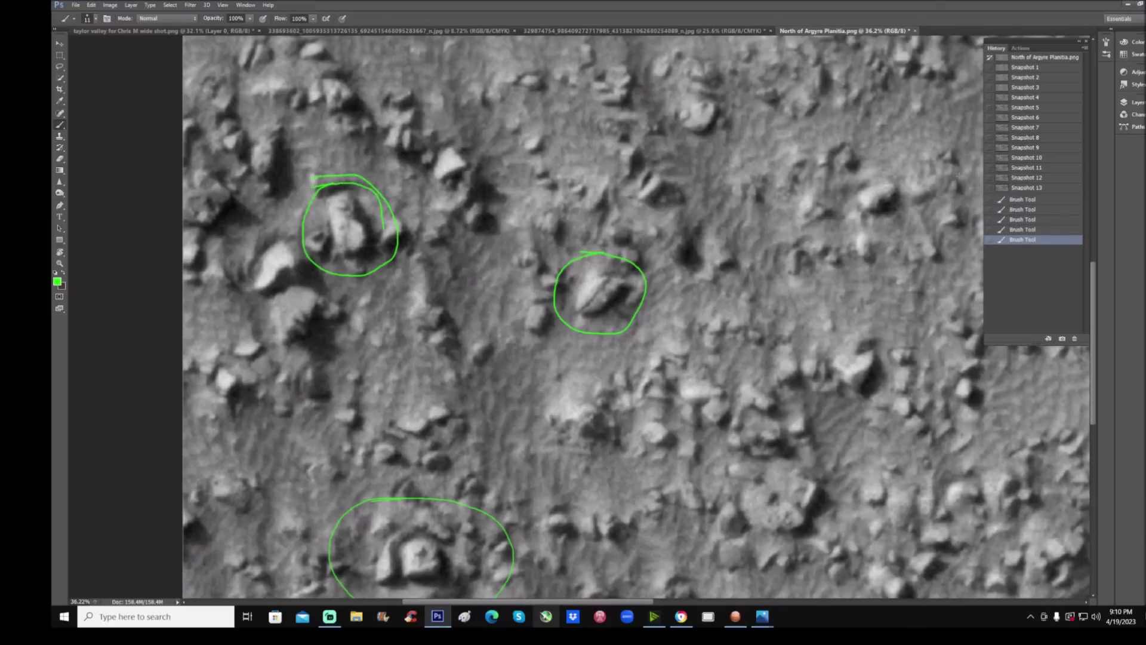
click(1051, 201)
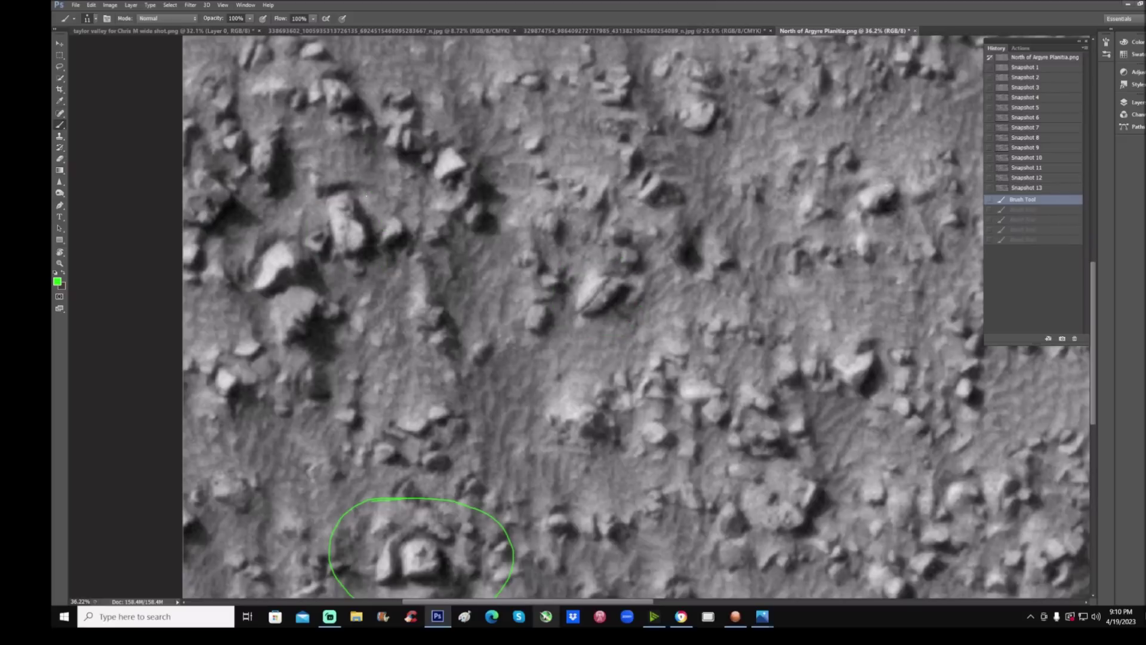
- Re-circle the upper-left rock, zoom in and add a zigzag, then undo to the first circle
drag(316, 189, 376, 236)
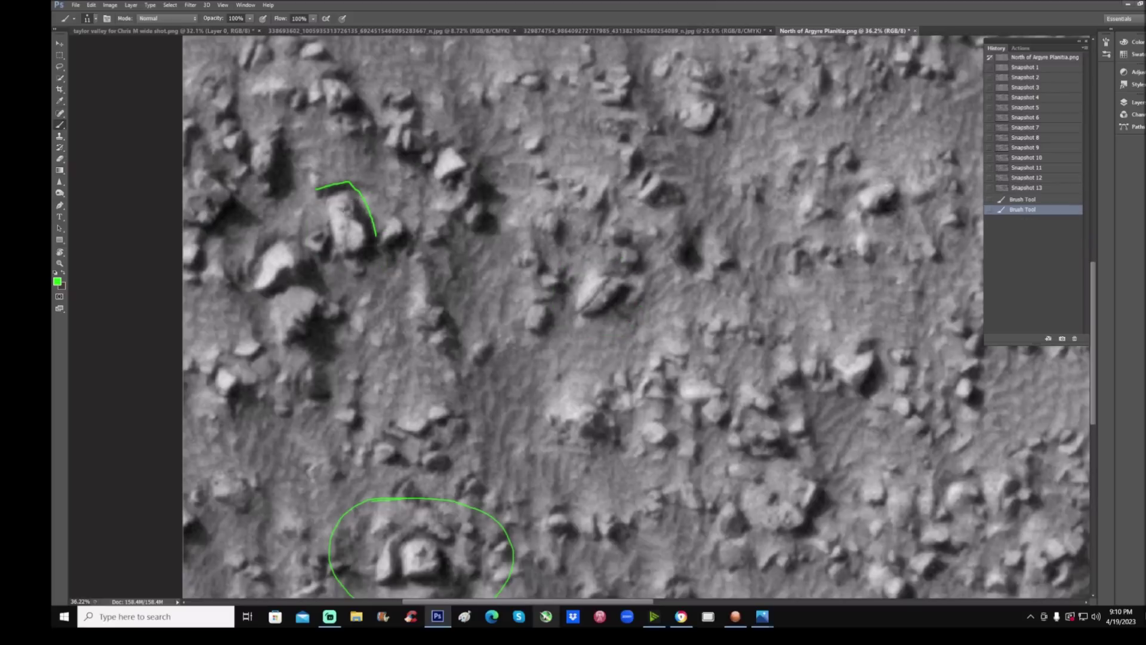
mouse_move(324, 198)
mouse_down()
mouse_move(345, 261)
mouse_move(361, 190)
mouse_move(325, 190)
mouse_up()
drag(507, 607, 480, 607)
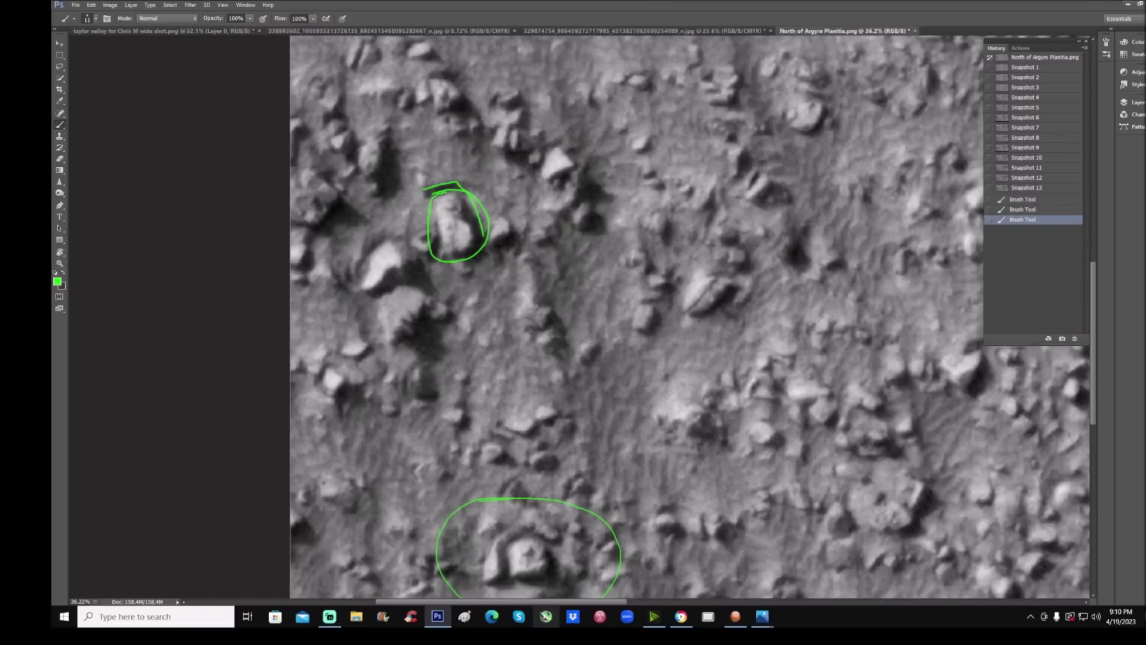
click(60, 263)
drag(459, 225, 511, 279)
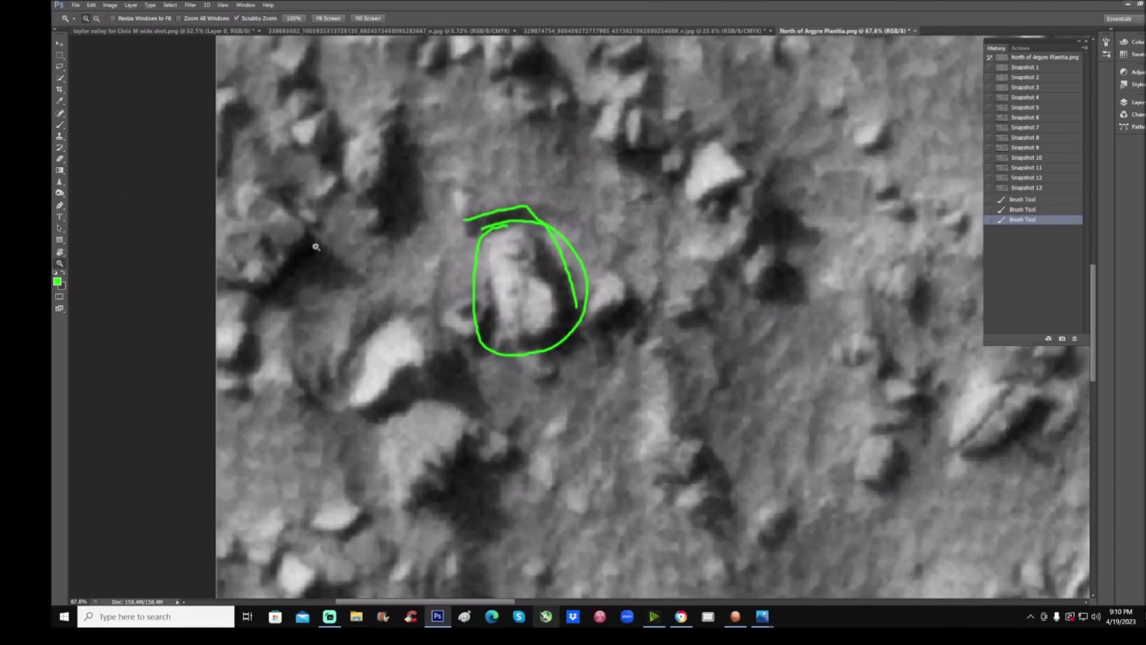
click(62, 125)
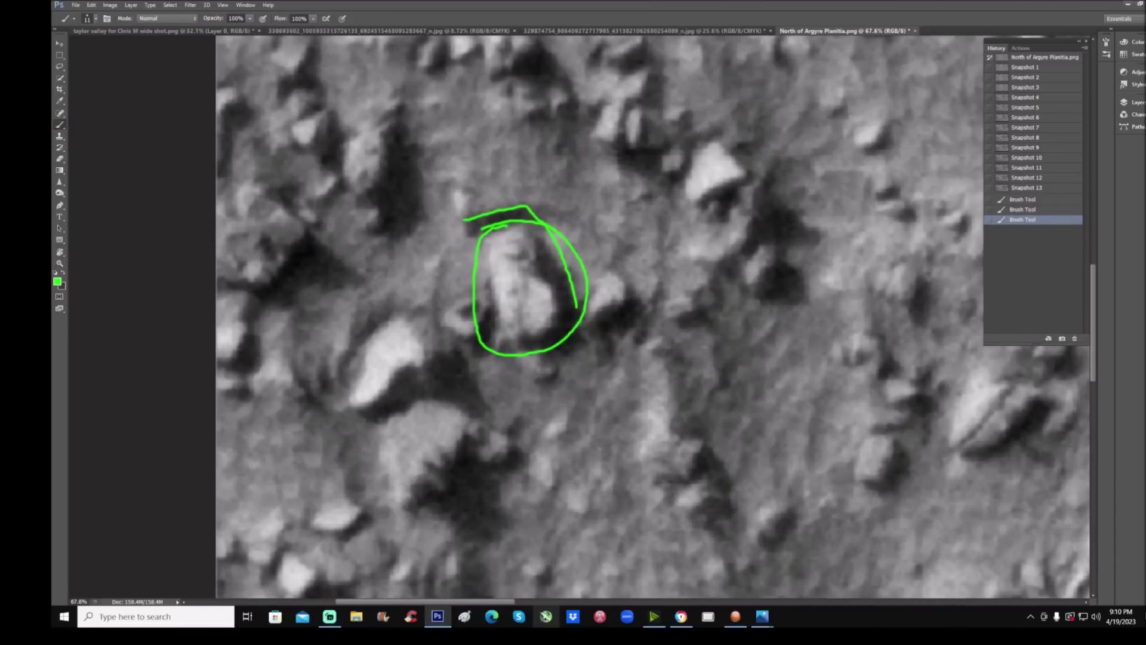
drag(495, 332, 538, 328)
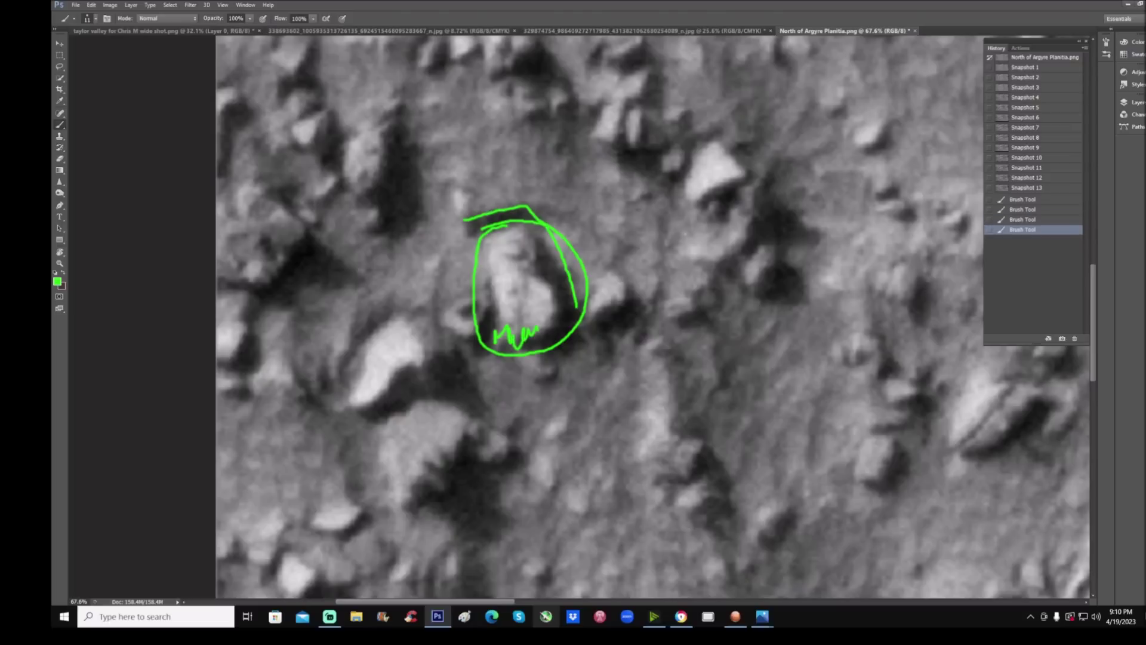
click(1025, 202)
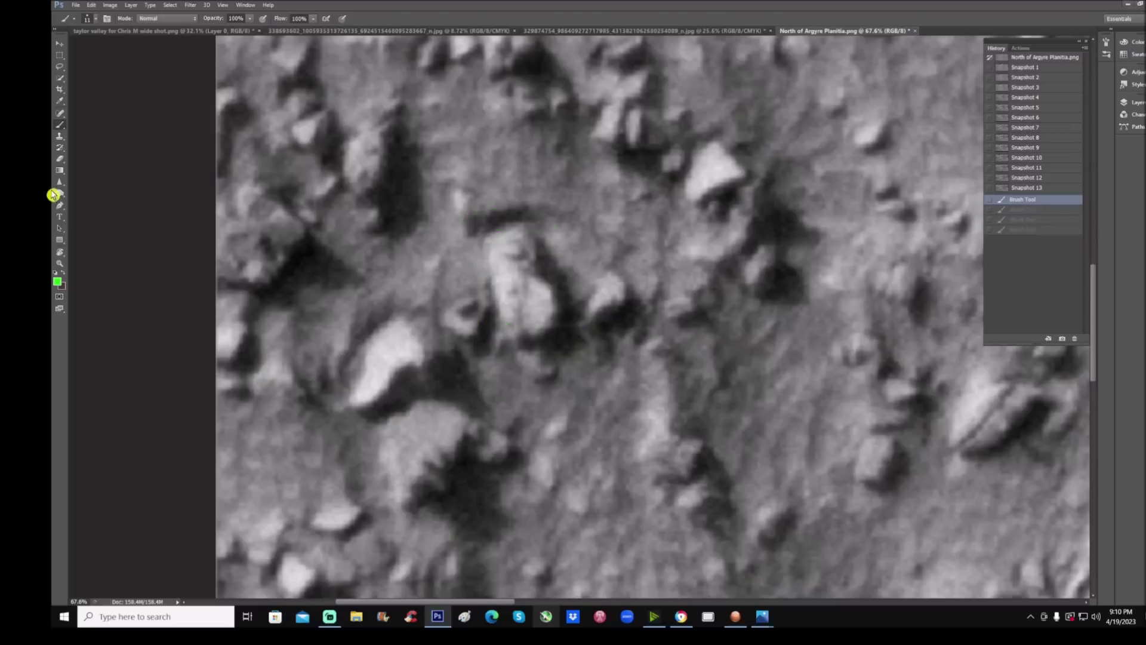
- Circle the middle rock in green with a loop and hook, then undo to the first circle
click(60, 263)
scroll(474, 246, down, 5)
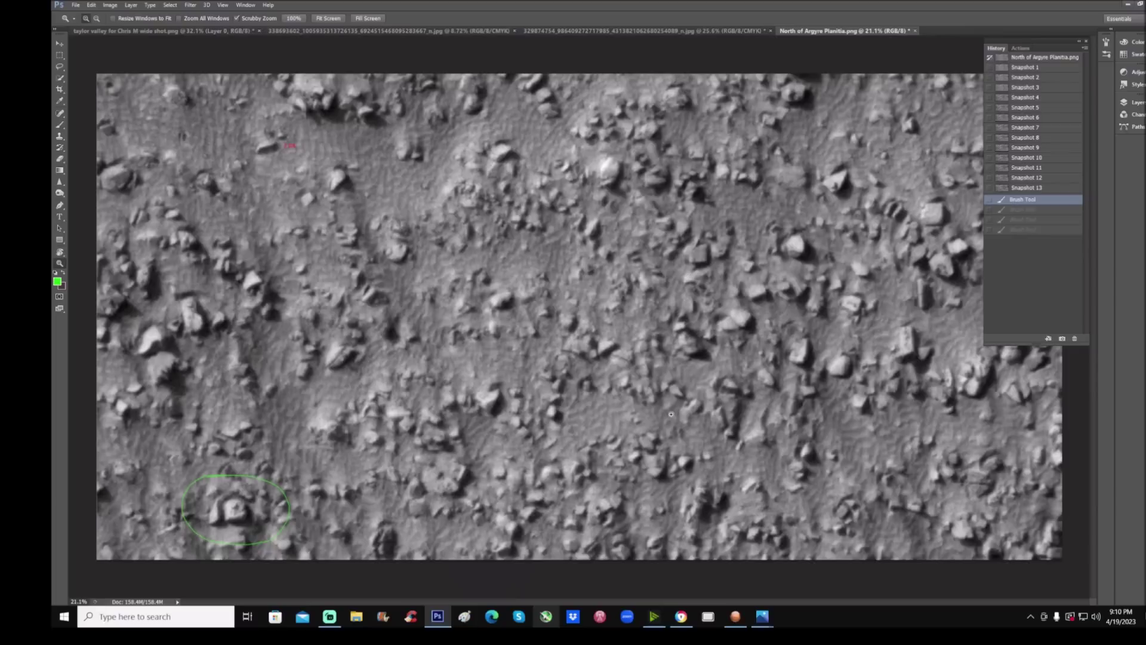
scroll(931, 273, up, 3)
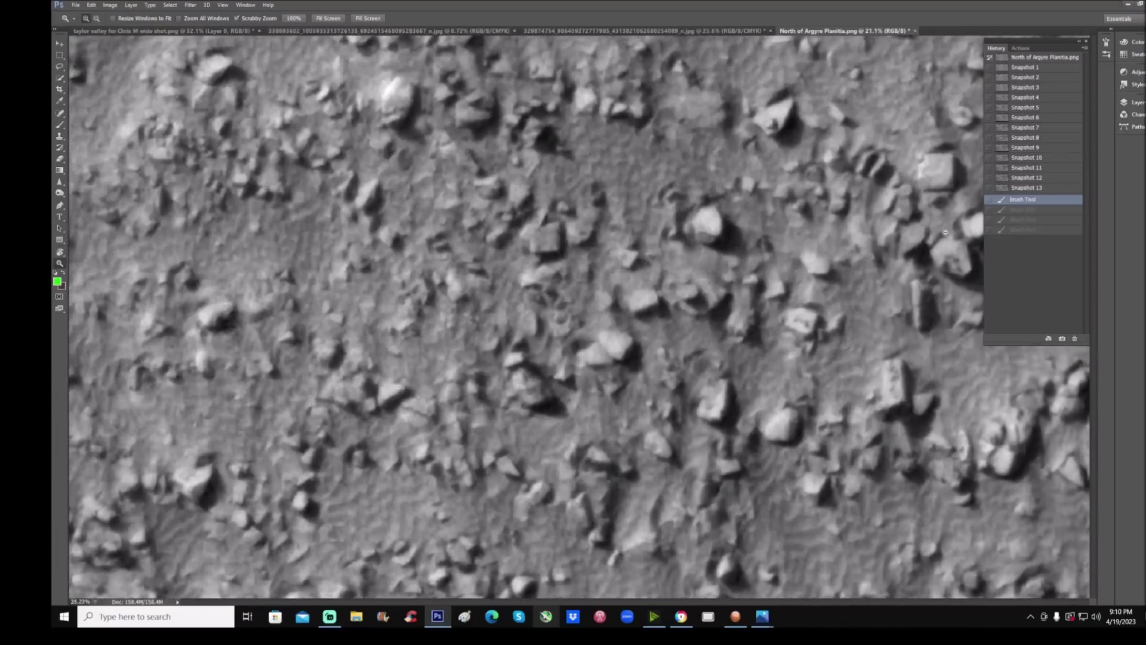
scroll(945, 200, up, 2)
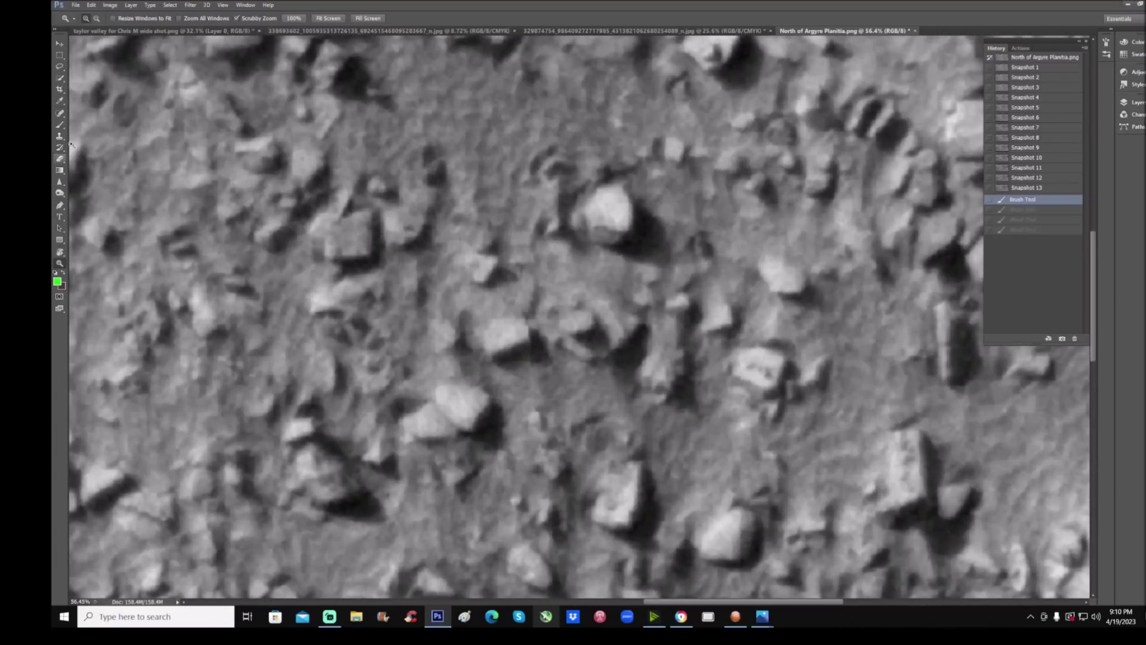
click(60, 125)
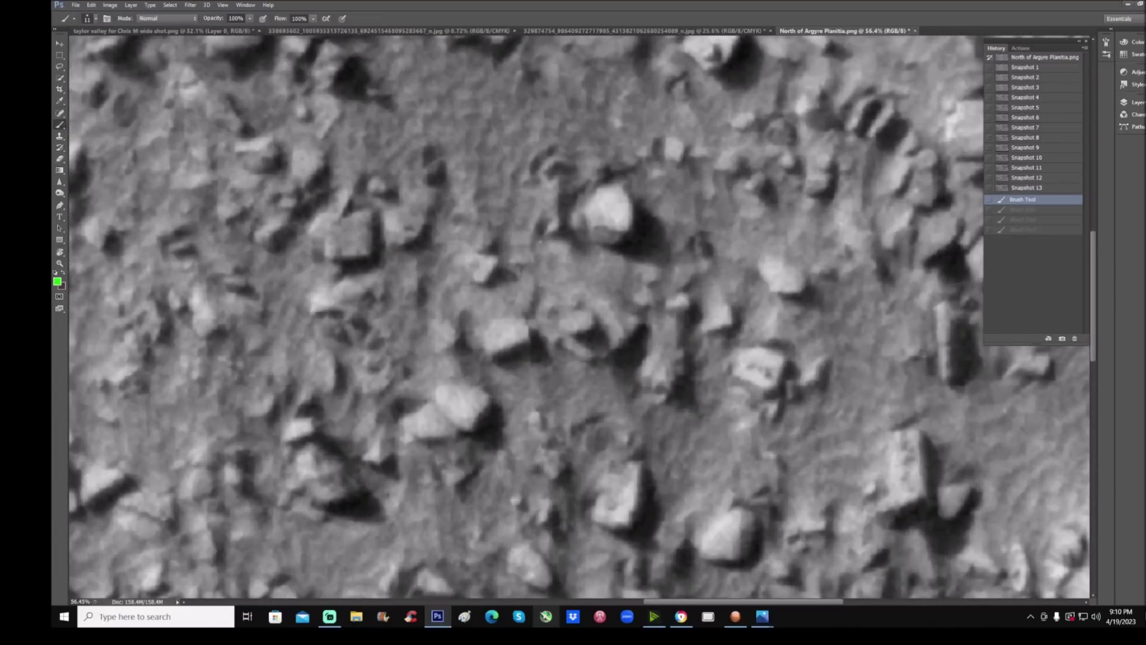
mouse_move(581, 267)
mouse_down()
mouse_move(520, 317)
mouse_move(670, 304)
mouse_move(554, 266)
mouse_up()
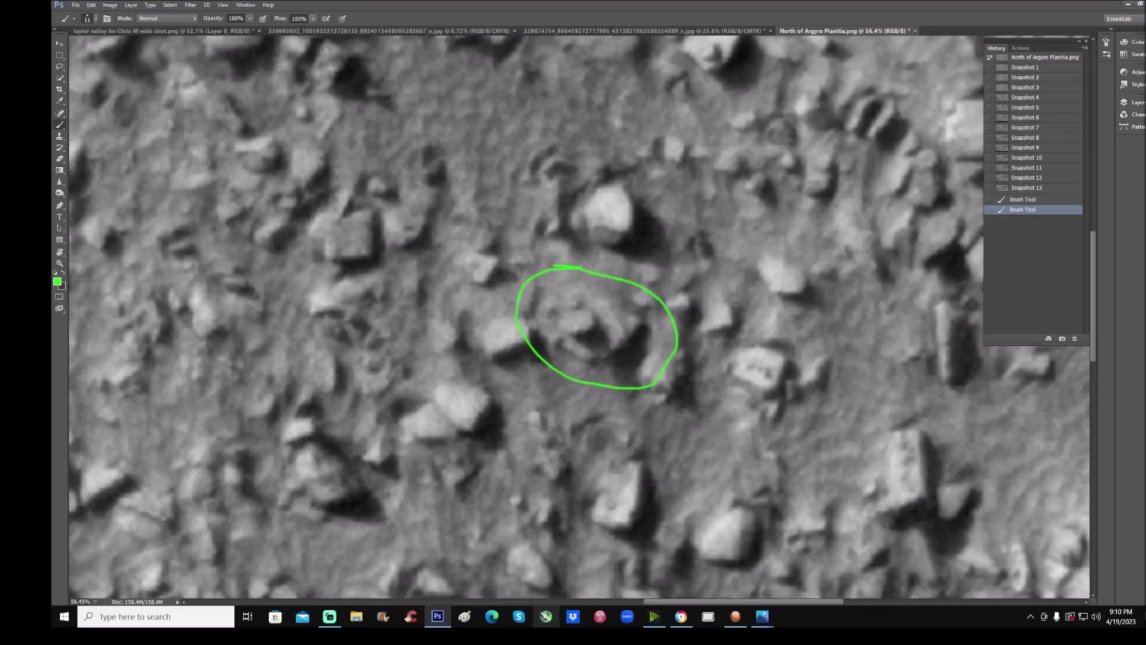
mouse_move(565, 323)
mouse_down()
mouse_move(595, 321)
mouse_move(554, 310)
mouse_up()
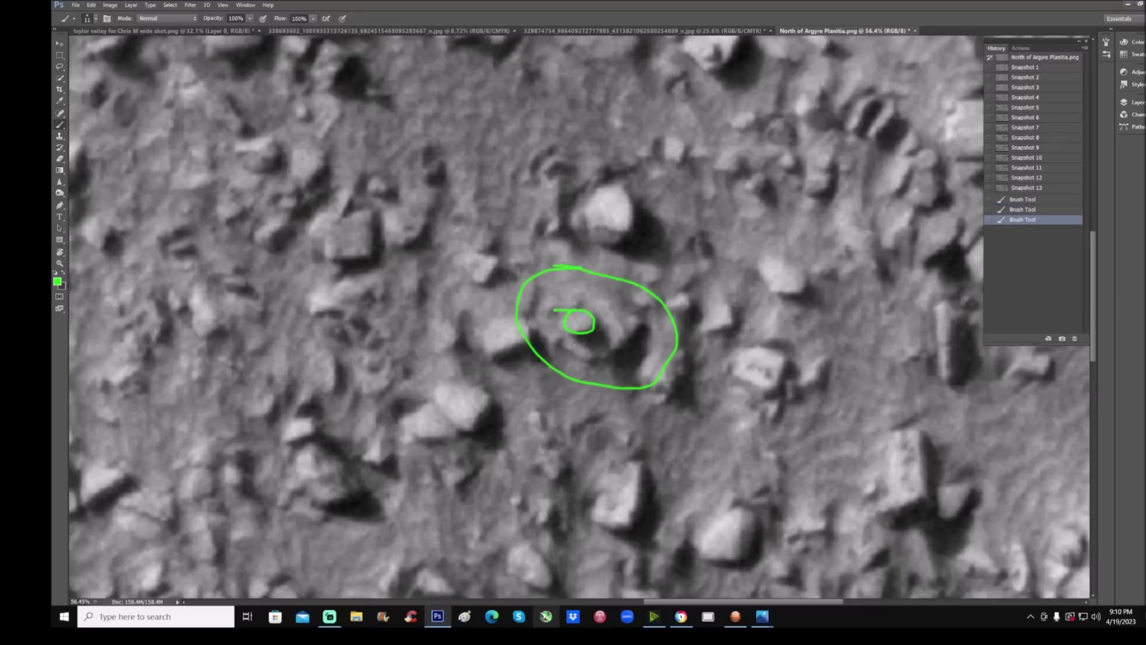
mouse_move(594, 353)
mouse_down()
mouse_move(619, 322)
mouse_move(575, 360)
mouse_move(550, 340)
mouse_up()
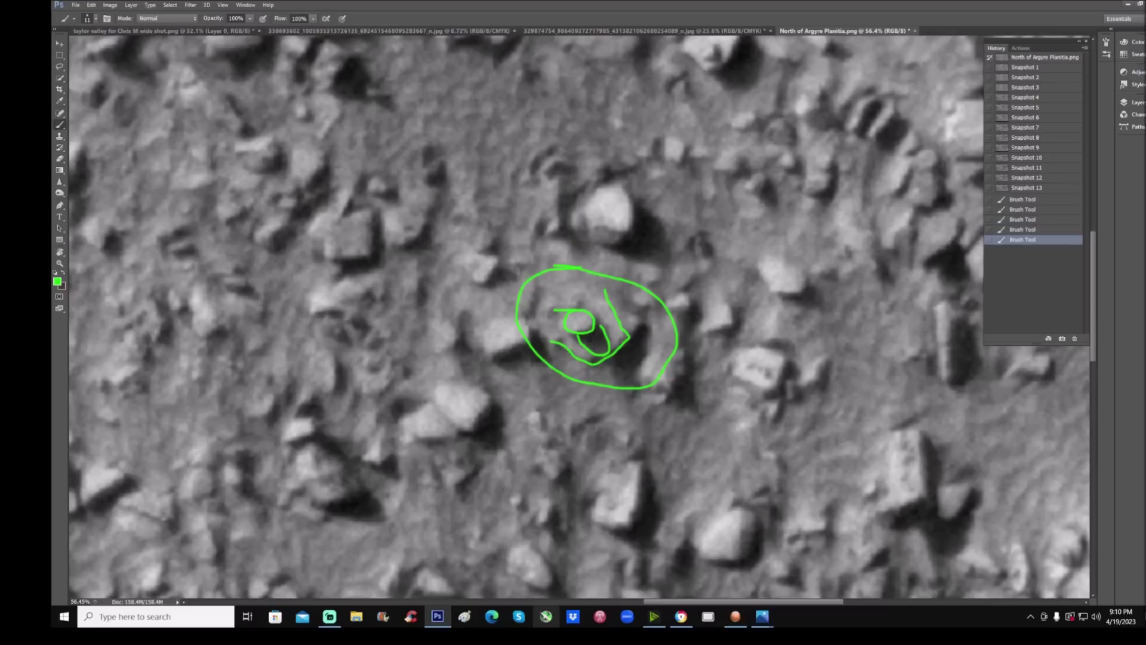
click(1036, 200)
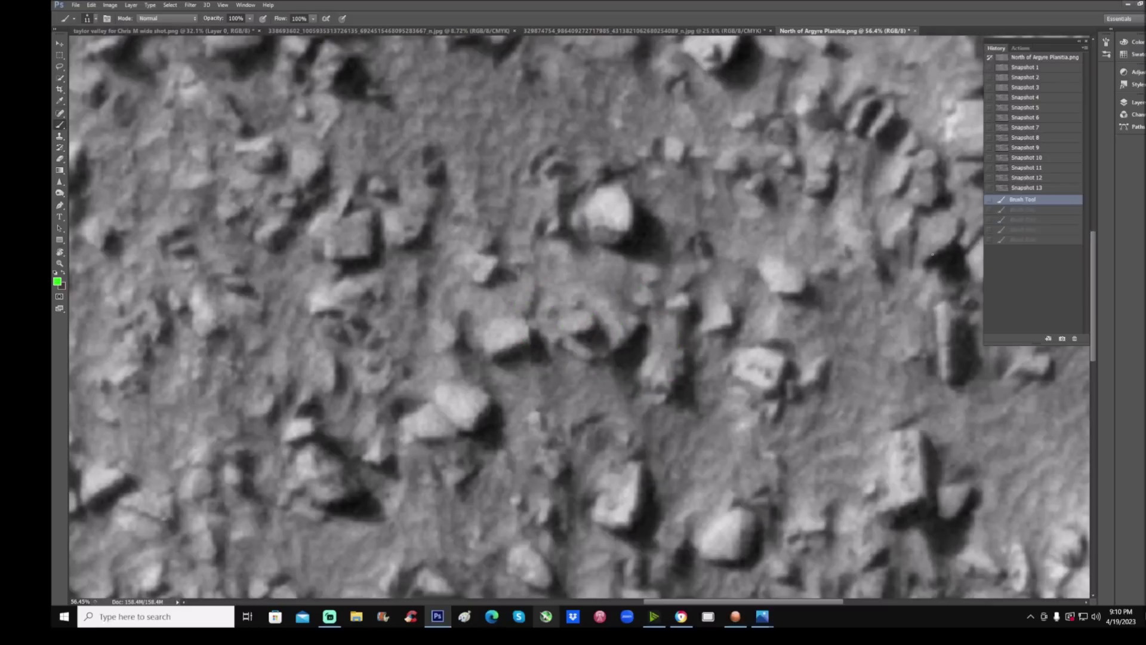
- Zoom in on the rocks and paint several small green dabs on the target boulder
scroll(668, 602, down, 5)
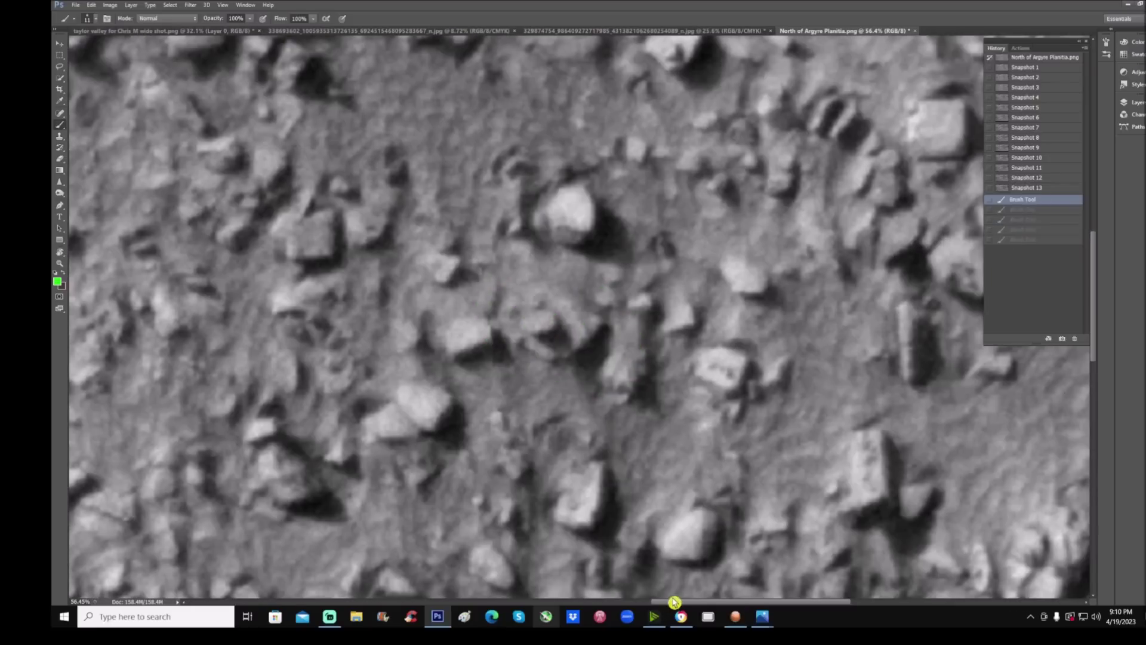
scroll(666, 486, down, 3)
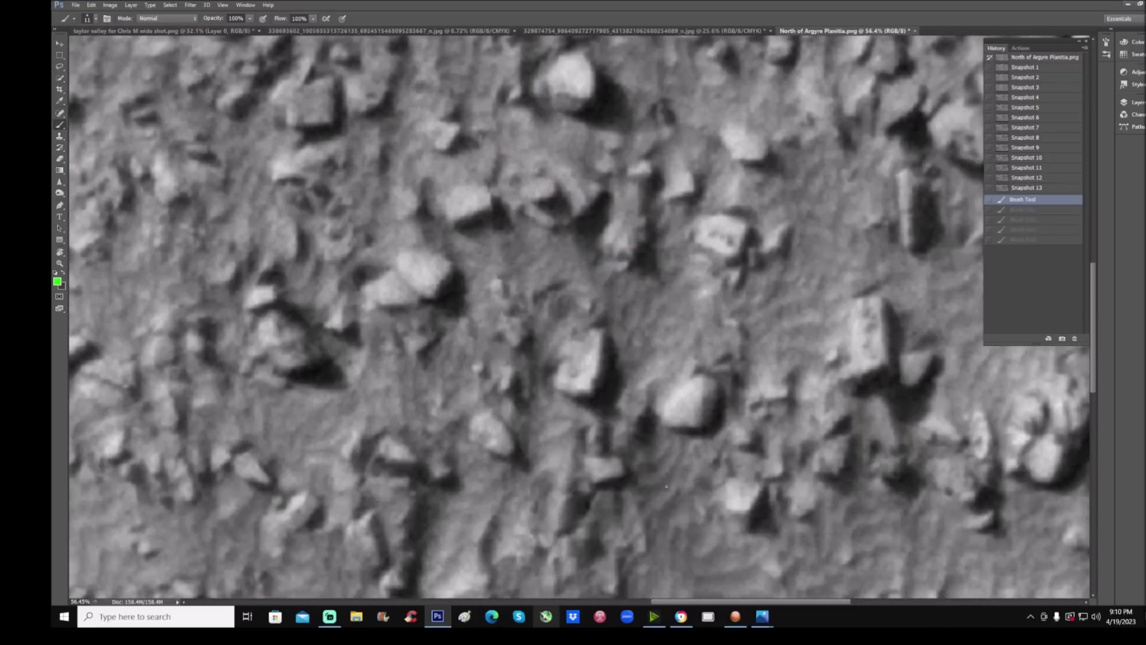
click(59, 263)
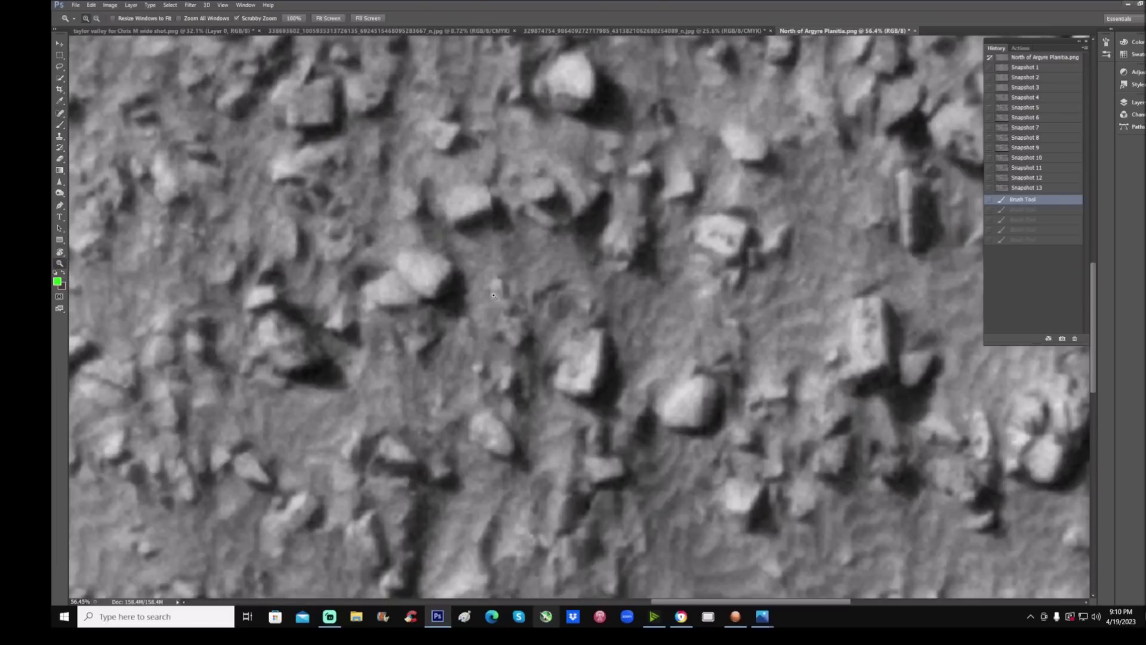
click(508, 279)
click(508, 279)
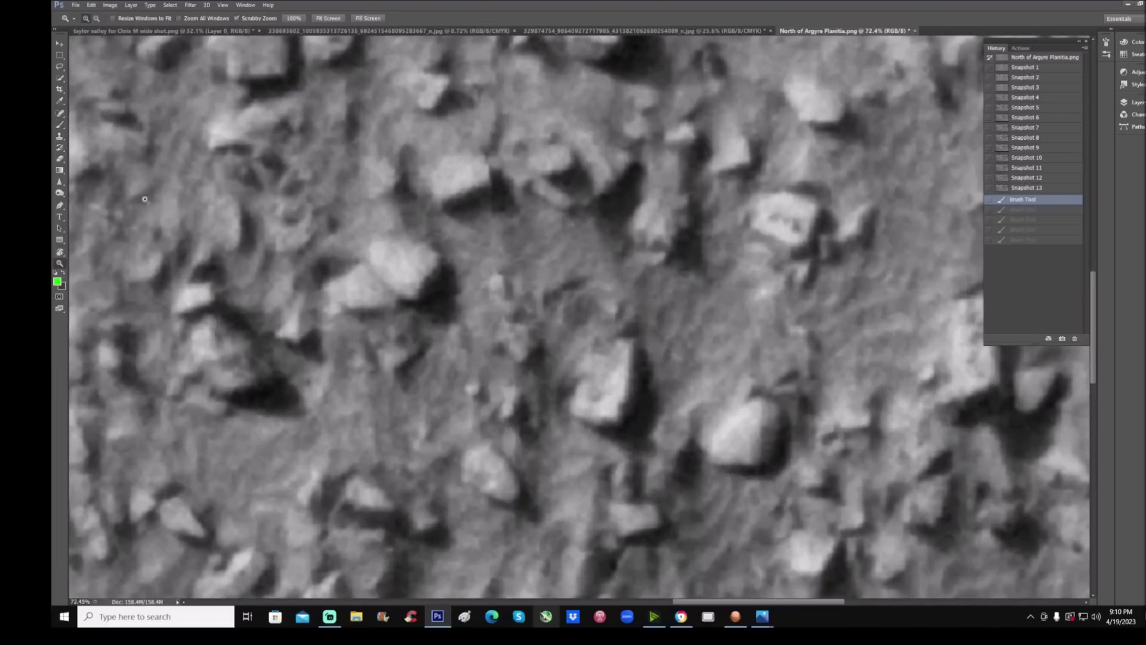
click(60, 125)
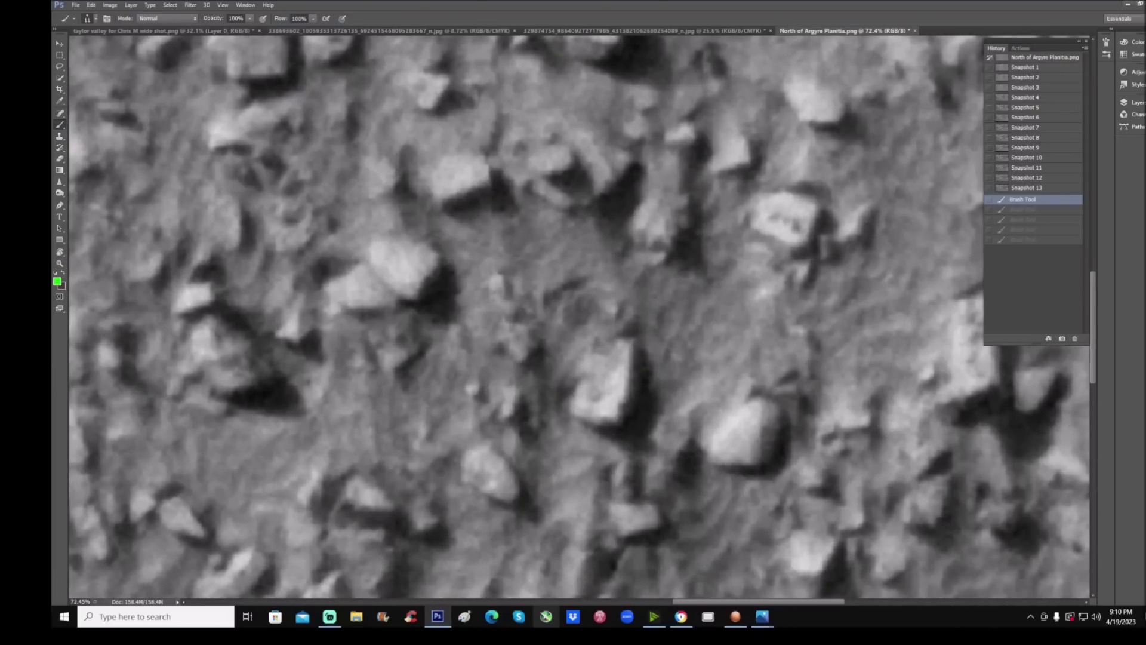
click(595, 396)
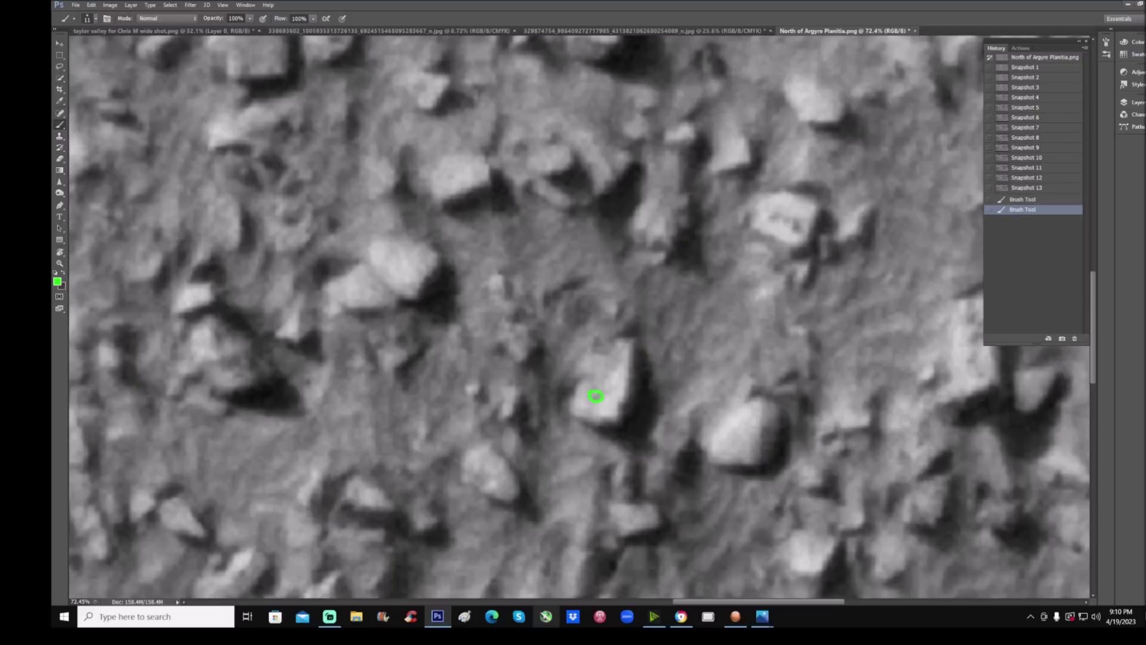
click(596, 396)
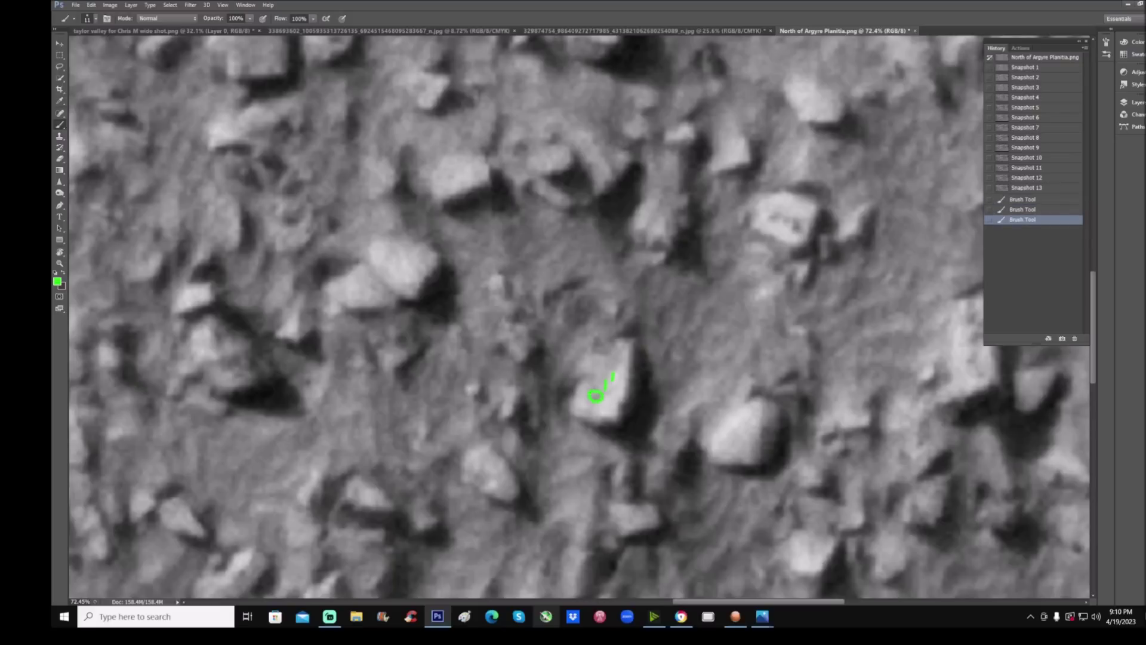
click(609, 381)
click(615, 377)
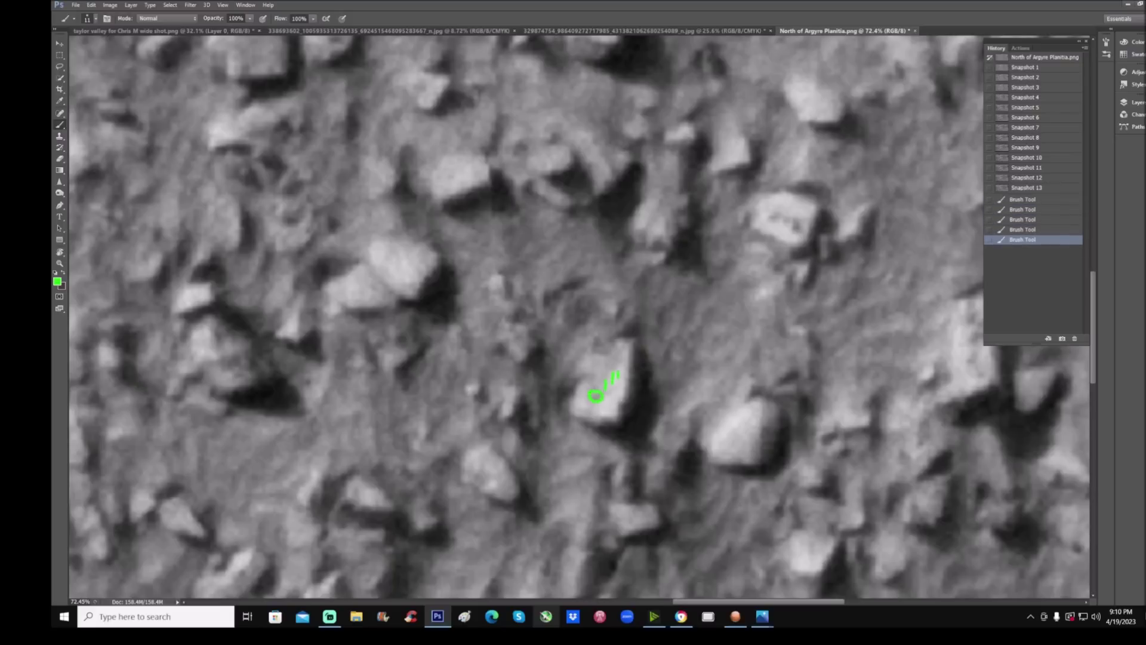
- Draw a green arrow and outline around the boulder, then a second arrow pointing up from below at 100%
drag(370, 337, 556, 365)
drag(518, 336, 512, 374)
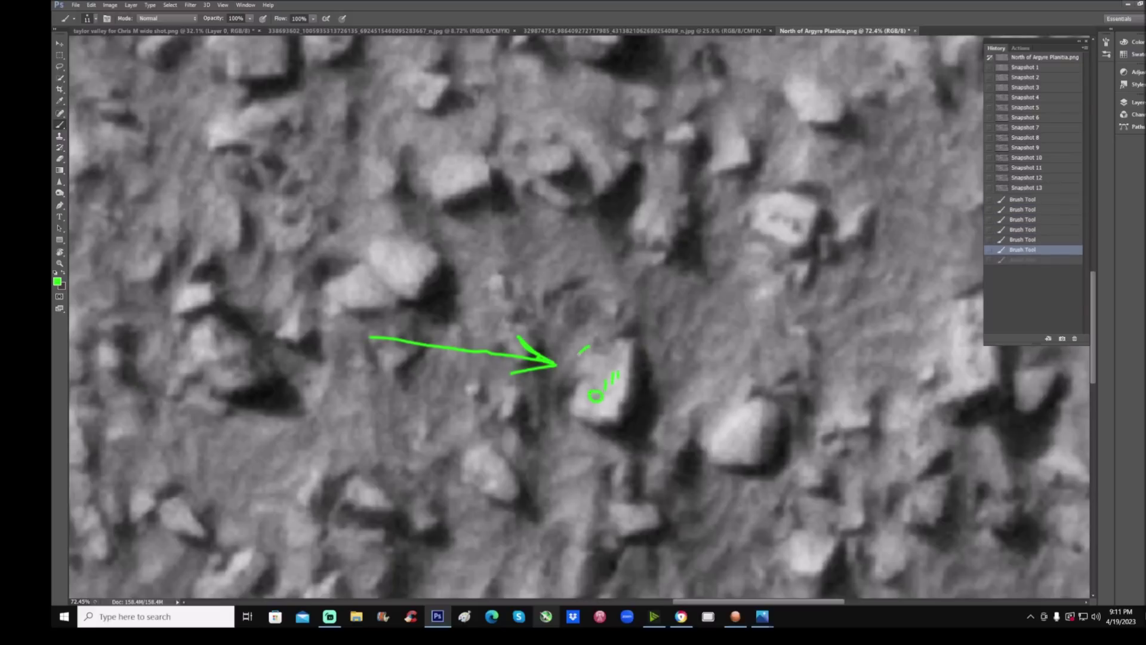
mouse_move(578, 355)
mouse_down()
mouse_move(557, 394)
mouse_move(558, 428)
mouse_move(550, 387)
mouse_move(579, 339)
mouse_move(627, 319)
mouse_move(660, 361)
mouse_move(655, 409)
mouse_move(606, 454)
mouse_move(561, 443)
mouse_up()
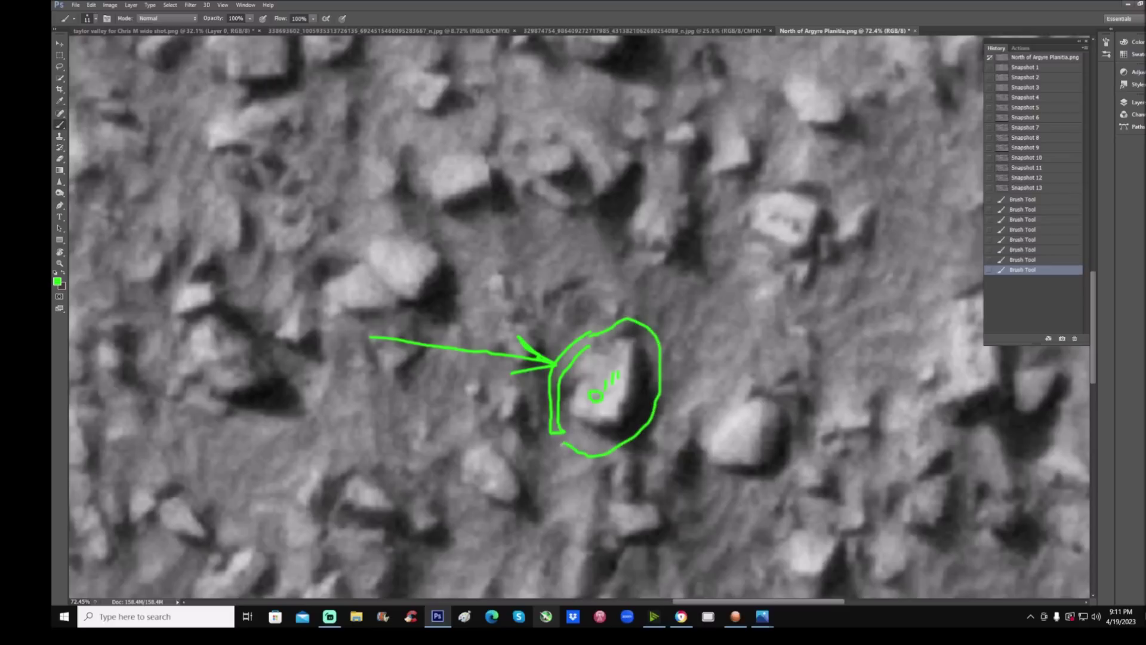
scroll(597, 460, down, 3)
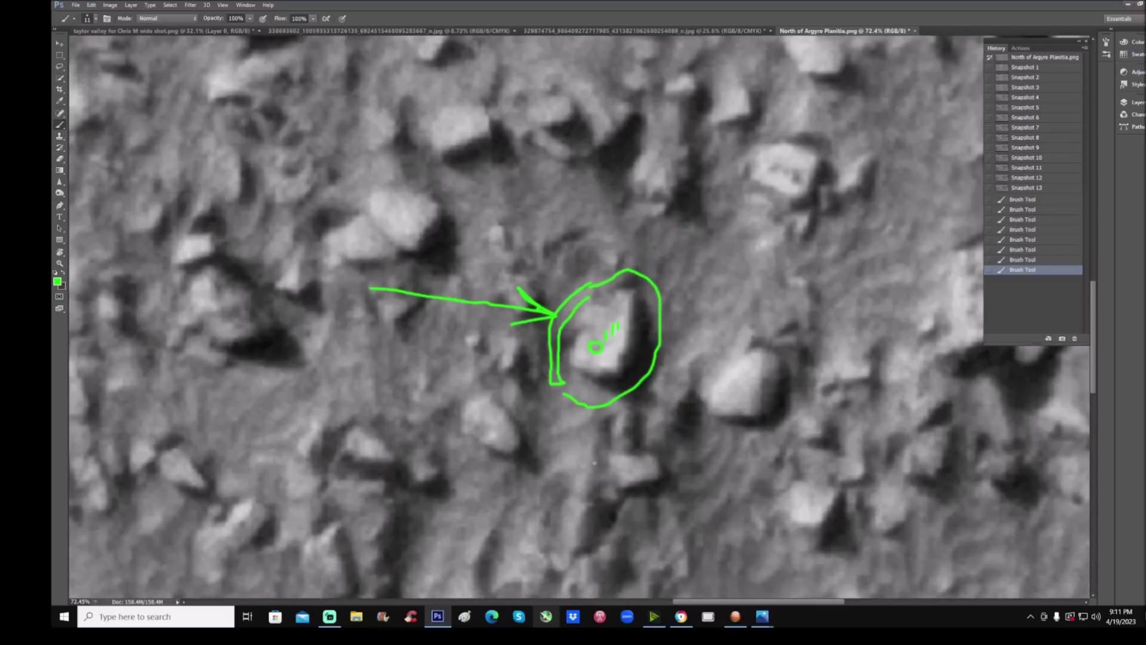
key(ctrl+plus)
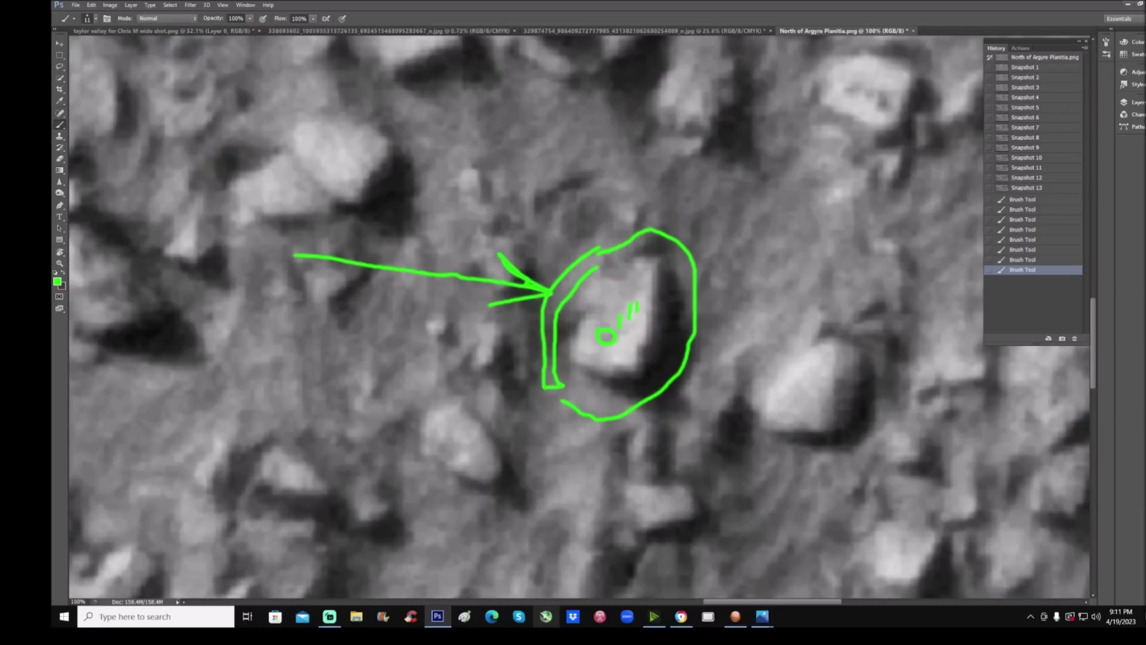
mouse_move(575, 472)
mouse_down()
mouse_move(598, 377)
mouse_move(601, 399)
mouse_up()
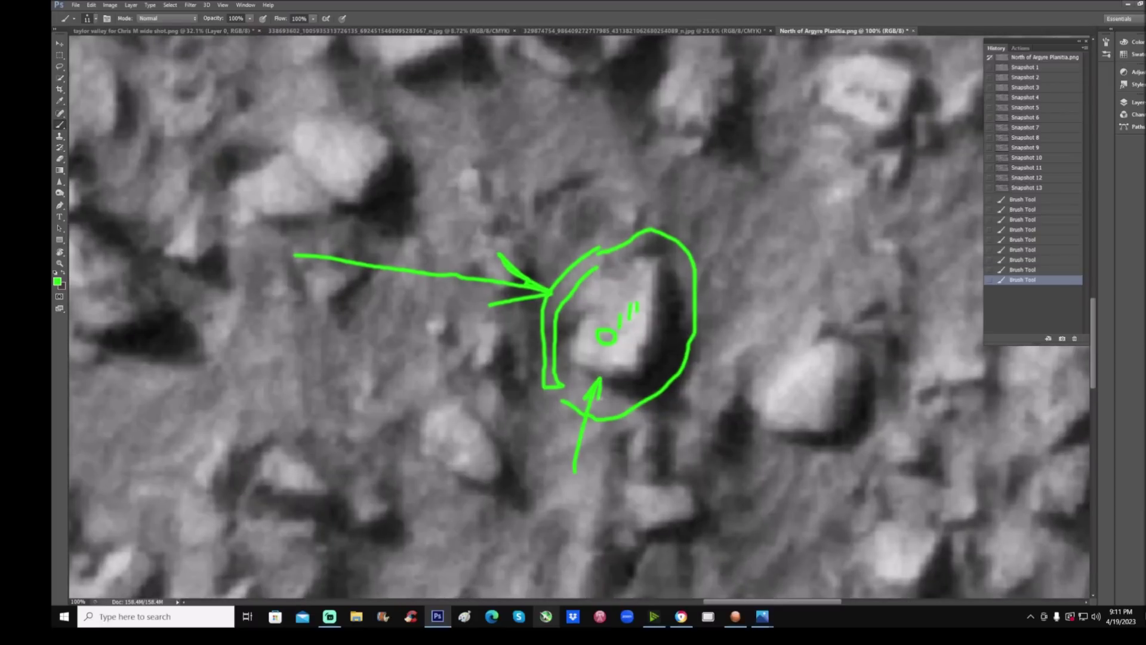
- Zoom out and revert to the first brush step, removing the arrows and outline
key(z)
drag(453, 254, 382, 253)
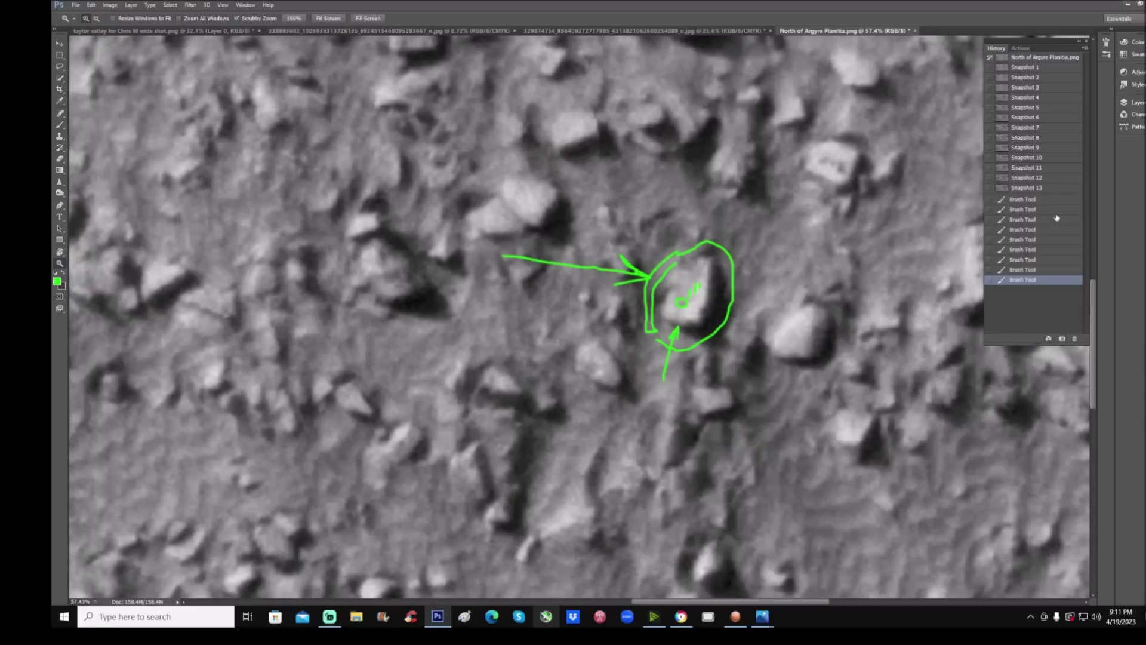
click(1055, 202)
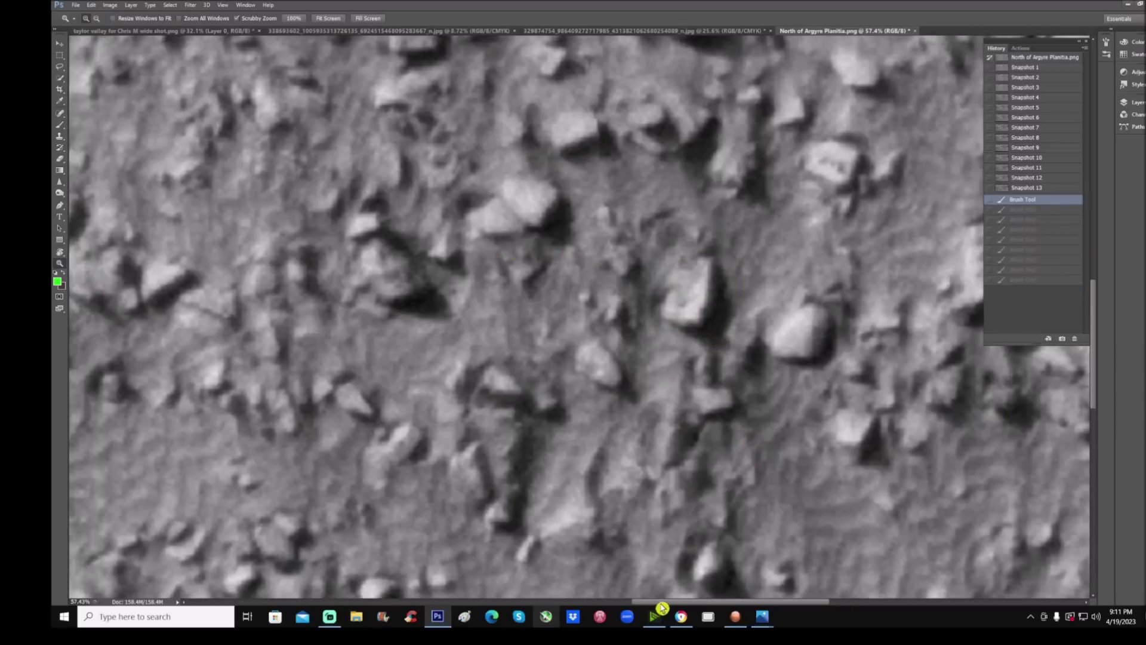
- Circle the central rock in green
drag(660, 602, 735, 602)
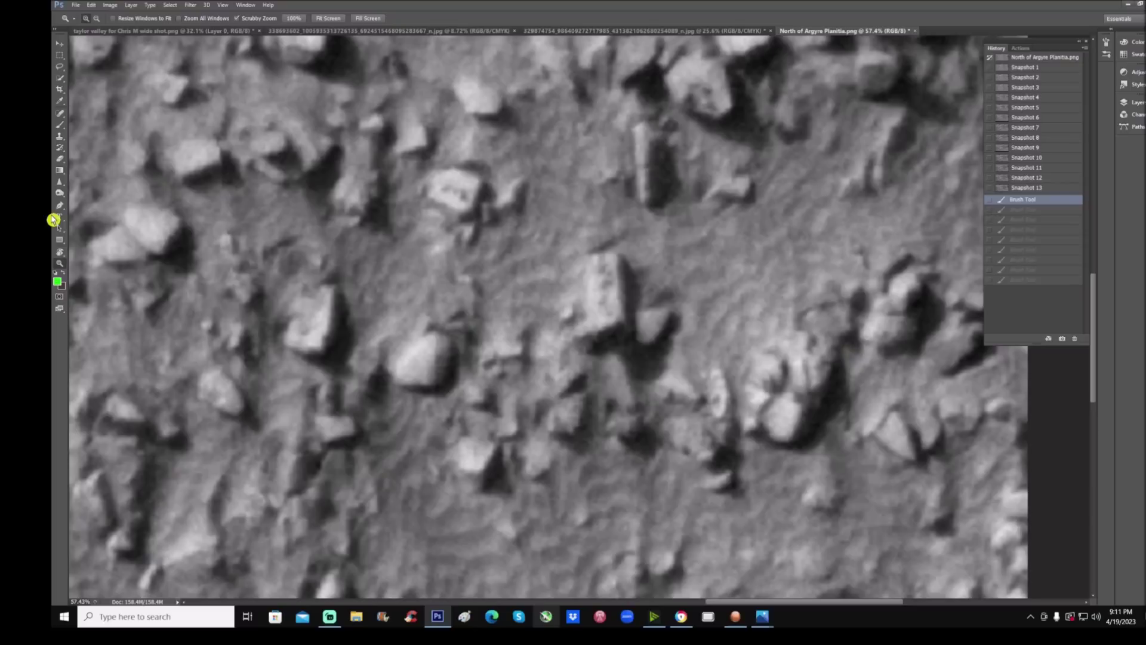
click(60, 125)
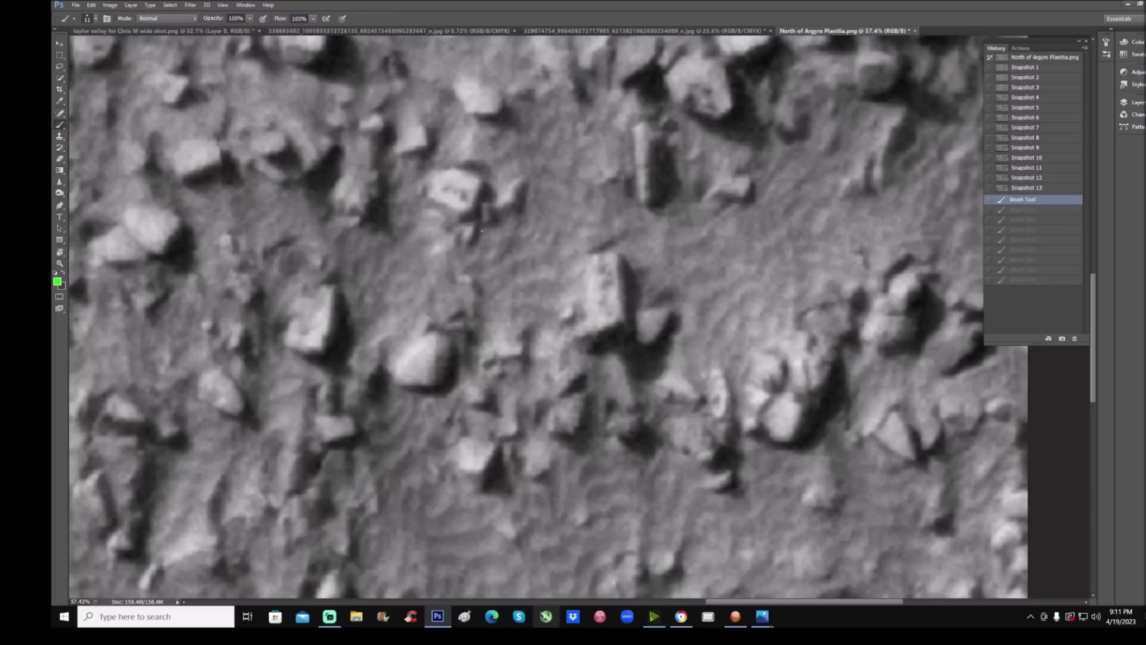
mouse_move(632, 224)
mouse_down()
mouse_move(540, 361)
mouse_move(672, 250)
mouse_move(625, 223)
mouse_up()
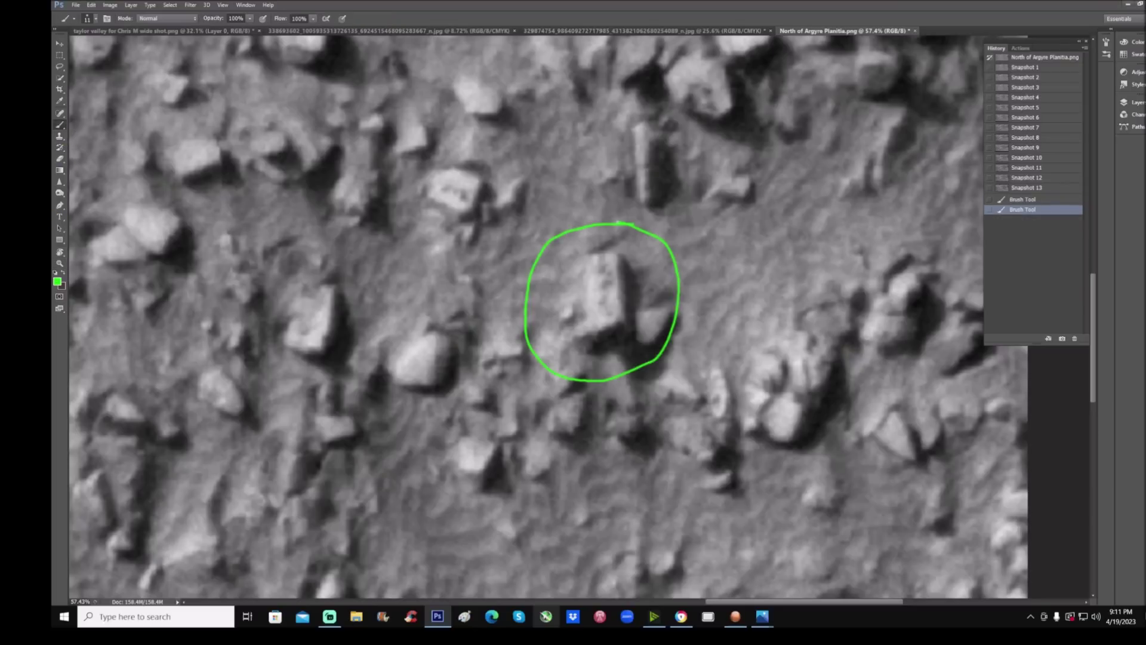
scroll(549, 317, up, 3)
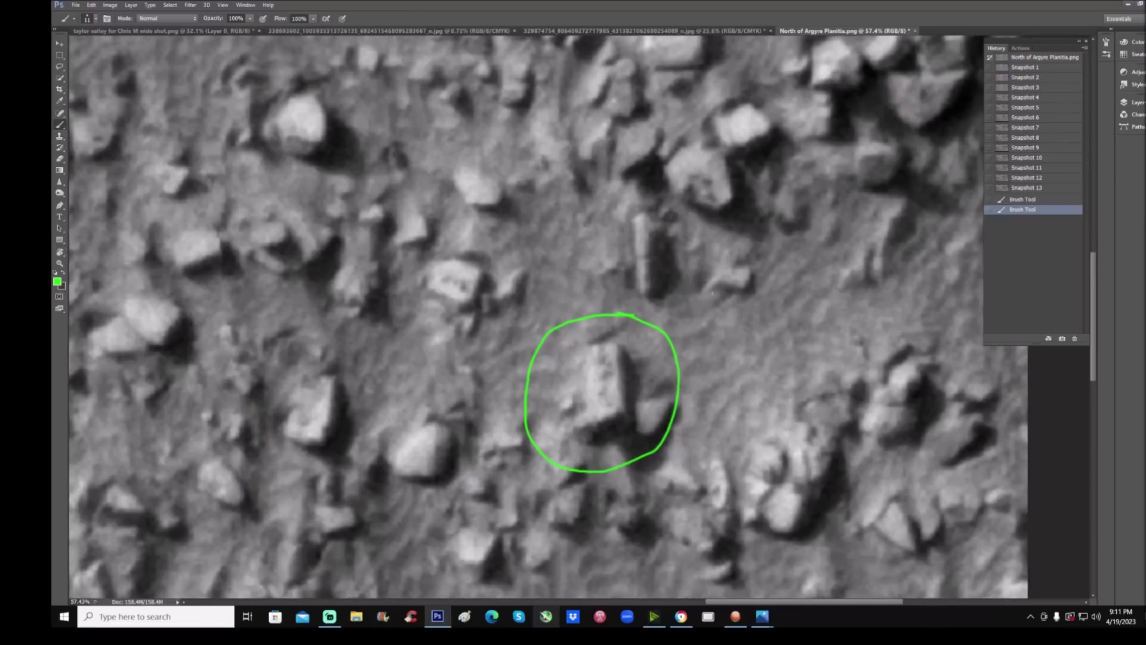
mouse_move(667, 205)
mouse_down()
mouse_move(614, 286)
mouse_move(690, 227)
mouse_move(627, 182)
mouse_up()
- Circle and outline the square rock in green, then revert to the first brush step
scroll(744, 343, up, 1)
scroll(532, 297, up, 5)
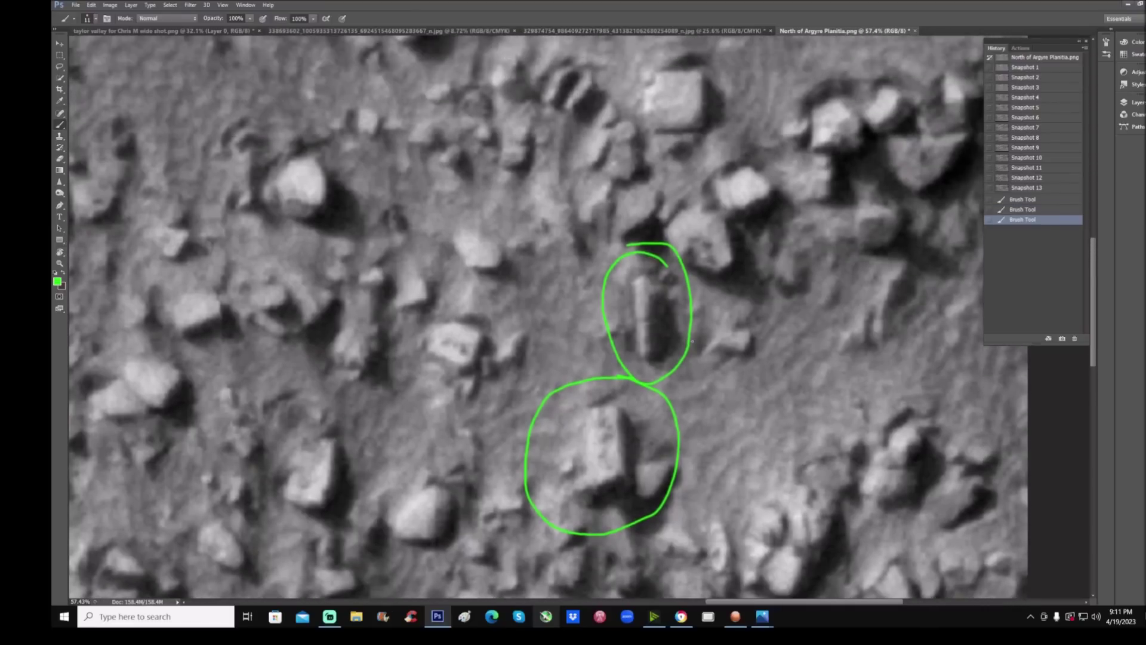
scroll(548, 317, up, 3)
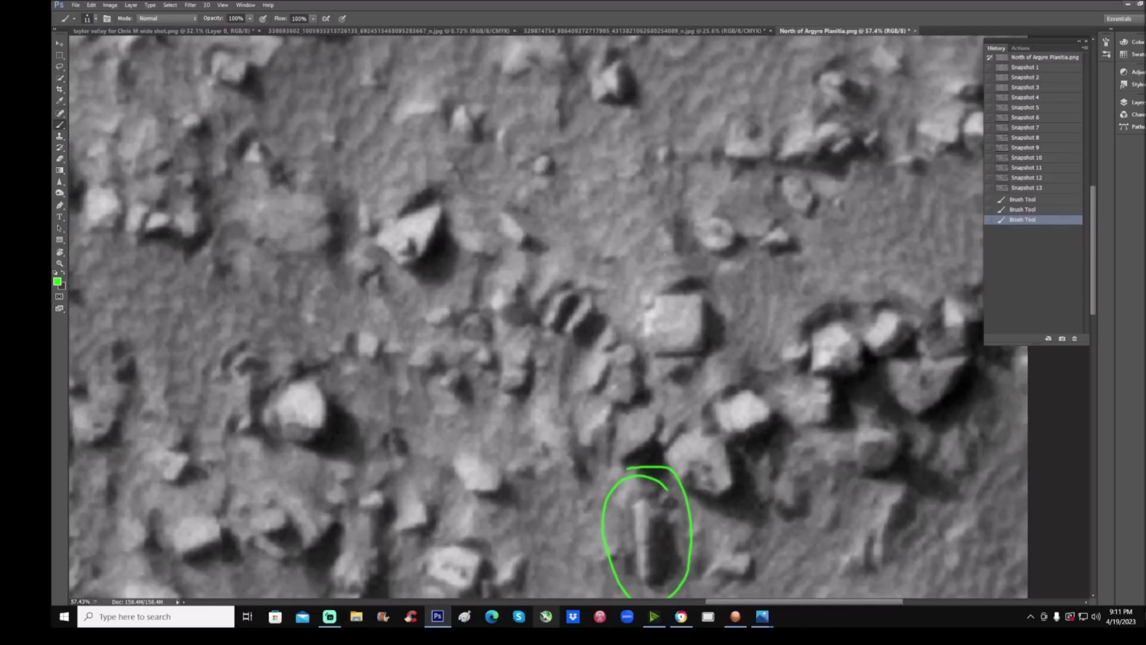
mouse_move(684, 256)
mouse_down()
mouse_move(684, 382)
mouse_move(648, 248)
mouse_up()
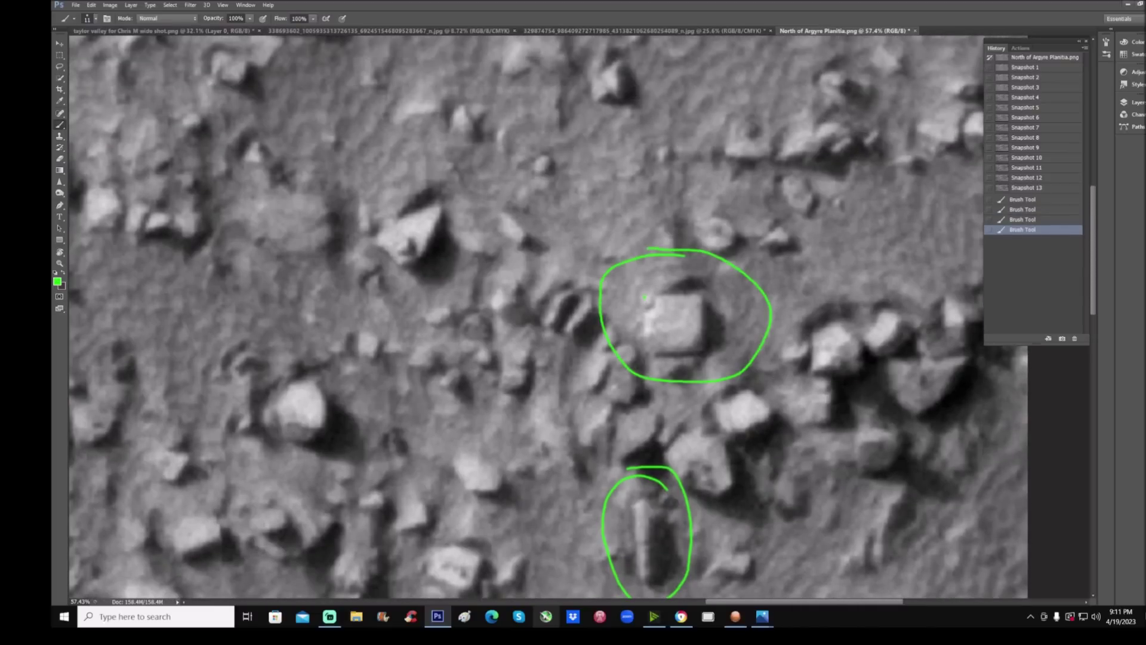
mouse_move(646, 307)
mouse_down()
mouse_move(646, 335)
mouse_move(688, 354)
mouse_move(706, 316)
mouse_move(677, 292)
mouse_move(654, 292)
mouse_up()
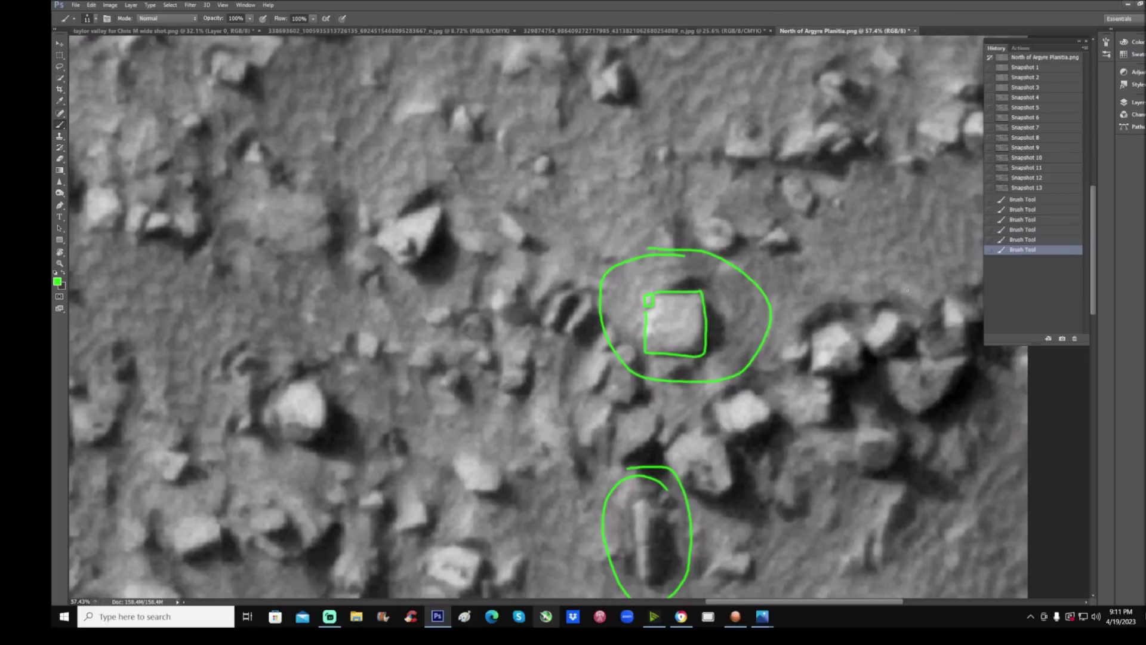
click(1044, 201)
- Trace another rock's shape in green, then revert to remove the circle and marks
scroll(548, 317, down, 2)
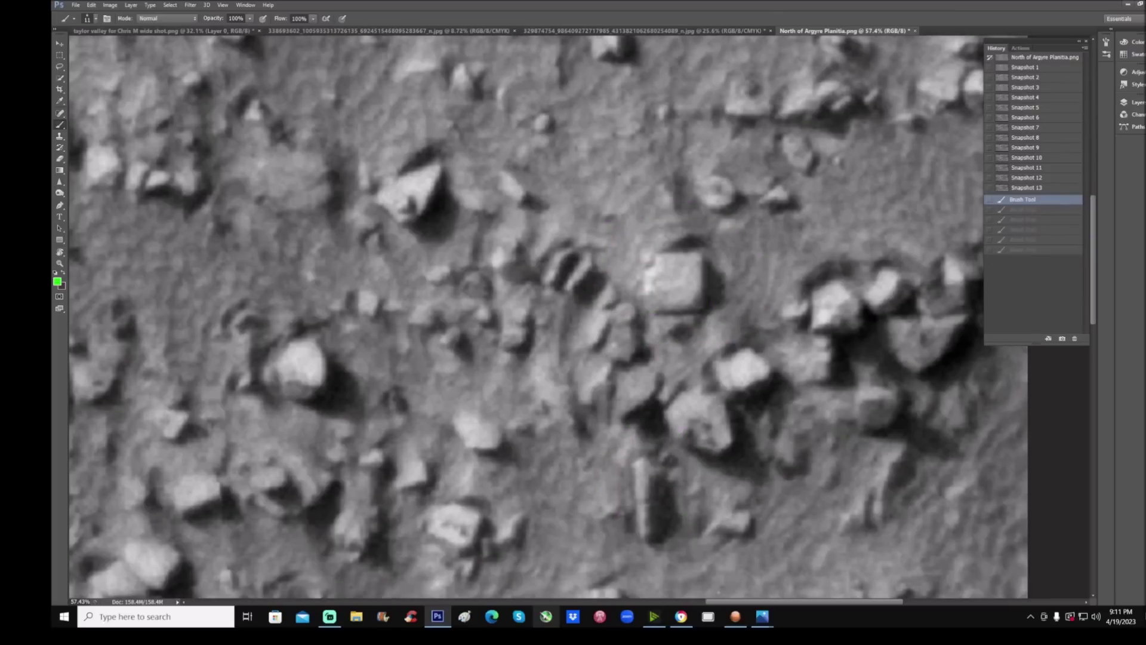
drag(726, 601, 743, 602)
mouse_move(583, 366)
mouse_down()
mouse_move(548, 433)
mouse_move(680, 425)
mouse_move(578, 364)
mouse_move(615, 400)
mouse_move(635, 397)
mouse_move(642, 346)
mouse_up()
scroll(578, 365, down, 1)
scroll(612, 403, down, 1)
mouse_move(593, 386)
mouse_down()
mouse_move(642, 348)
mouse_move(586, 388)
mouse_move(600, 342)
mouse_move(643, 342)
mouse_up()
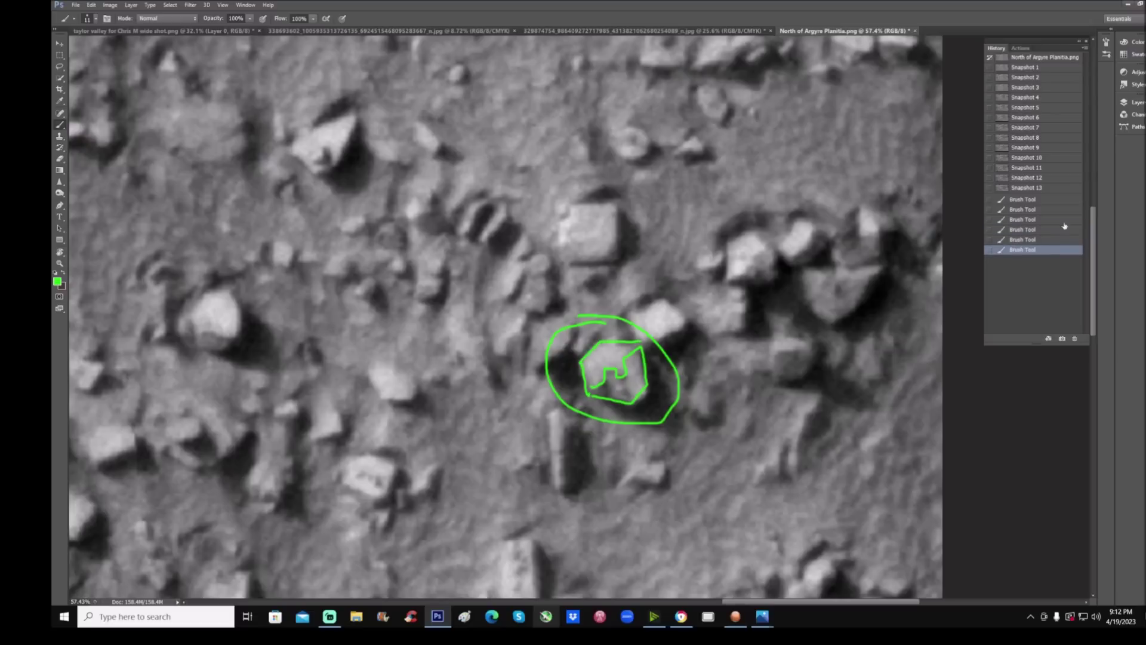
click(1057, 203)
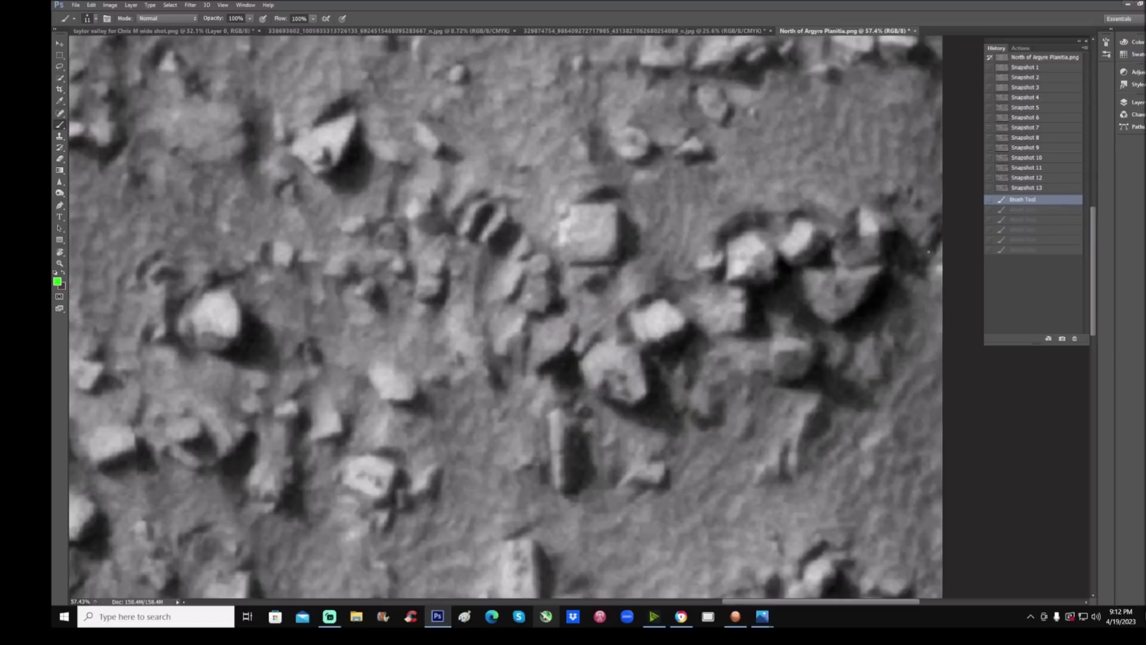
scroll(929, 251, down, 4)
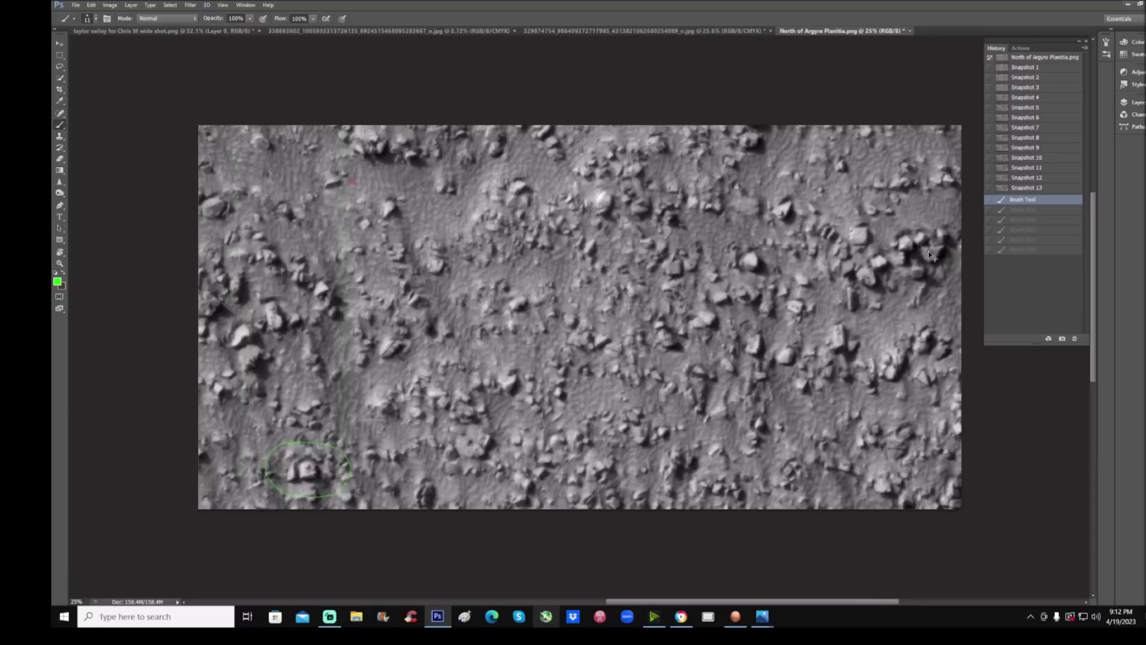
- Step through Snapshot 1 and Snapshot 3 in the History panel while zooming out
click(1051, 68)
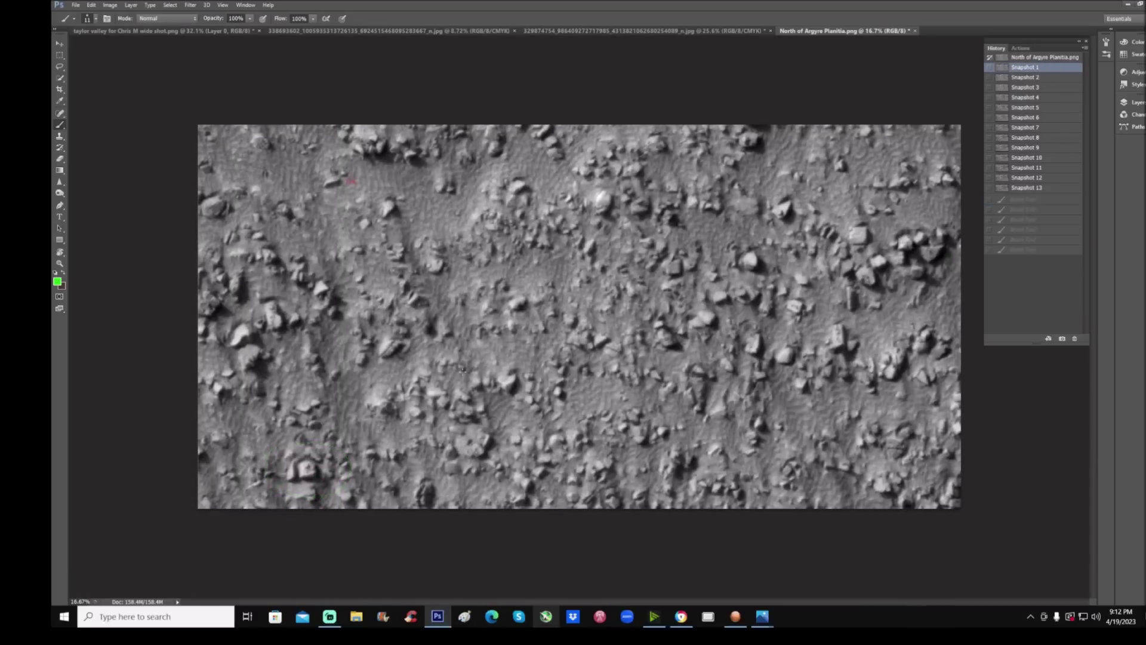
scroll(464, 369, up, 1)
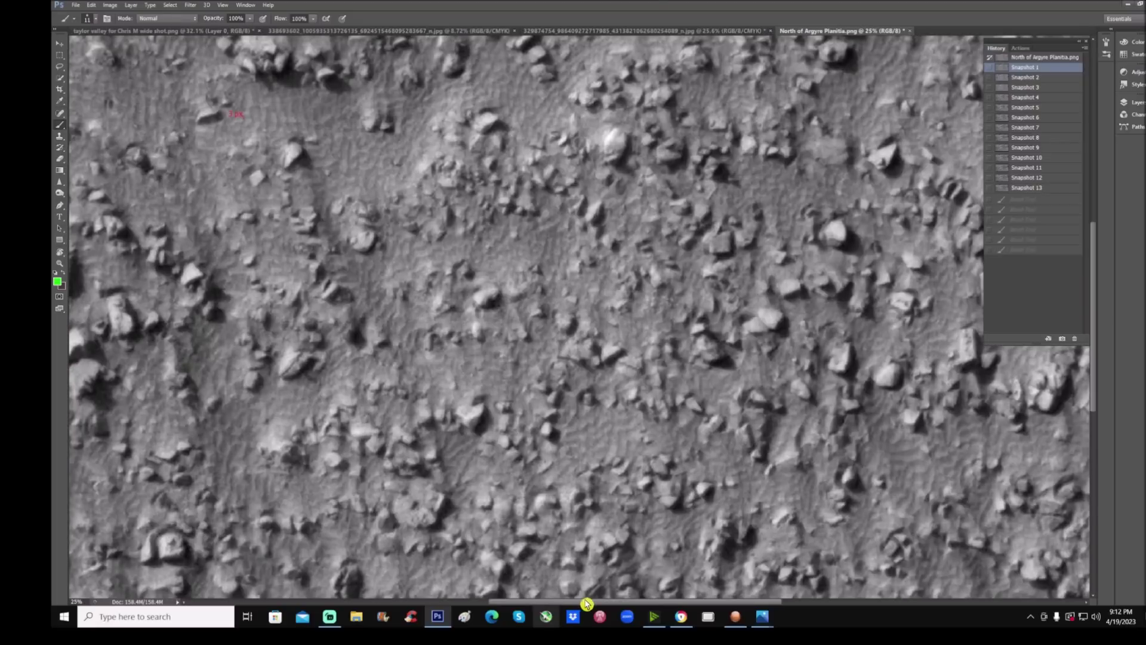
drag(588, 602, 537, 601)
scroll(537, 601, down, 1)
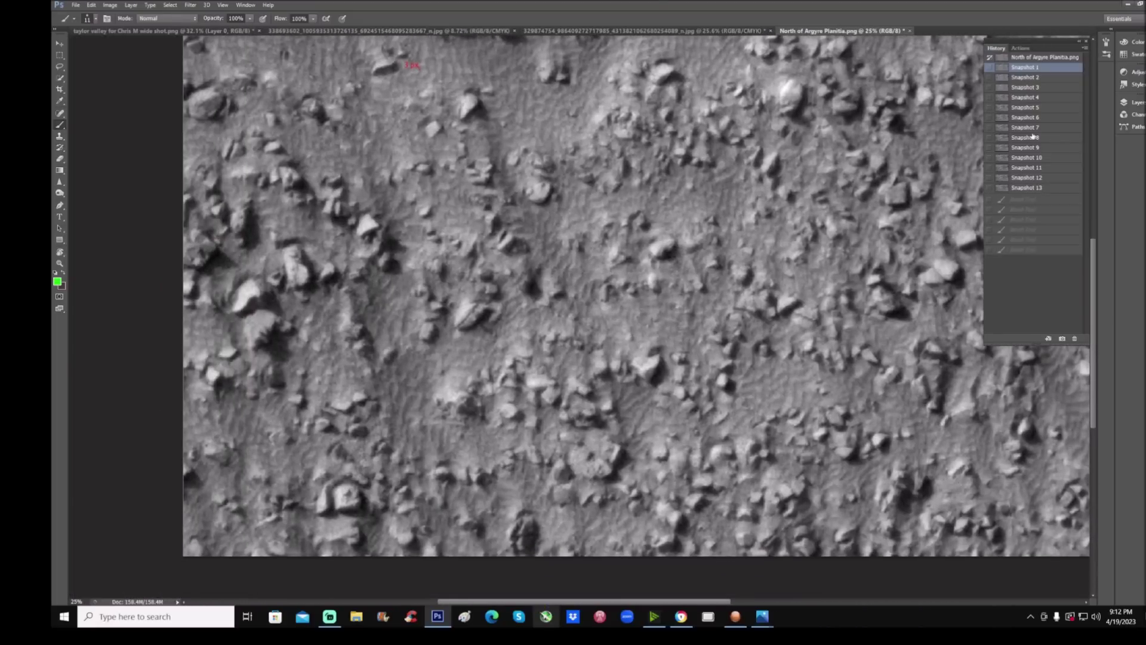
click(1039, 88)
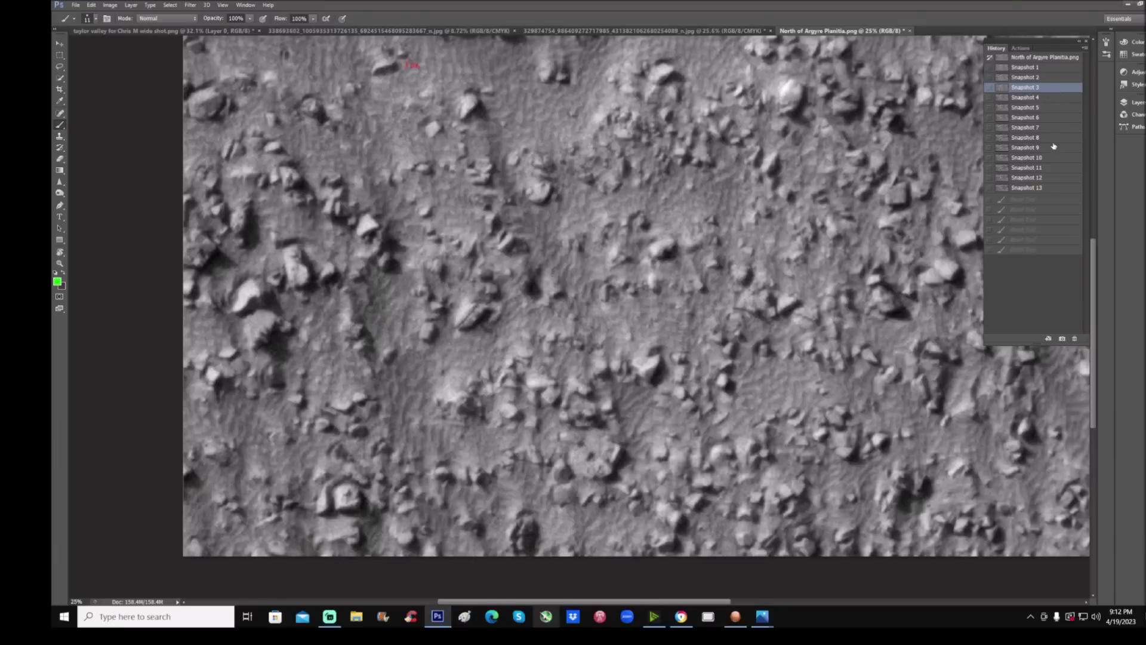
- Restore Snapshot 13 and circle a rock near the left edge in green
drag(532, 602, 498, 602)
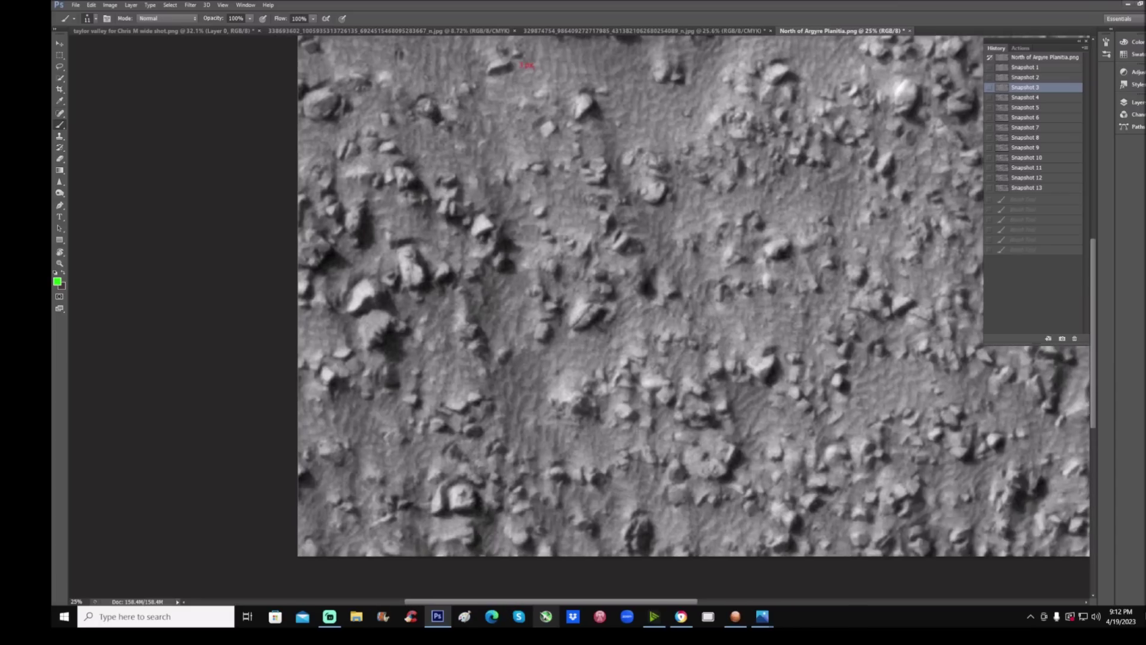
click(1063, 187)
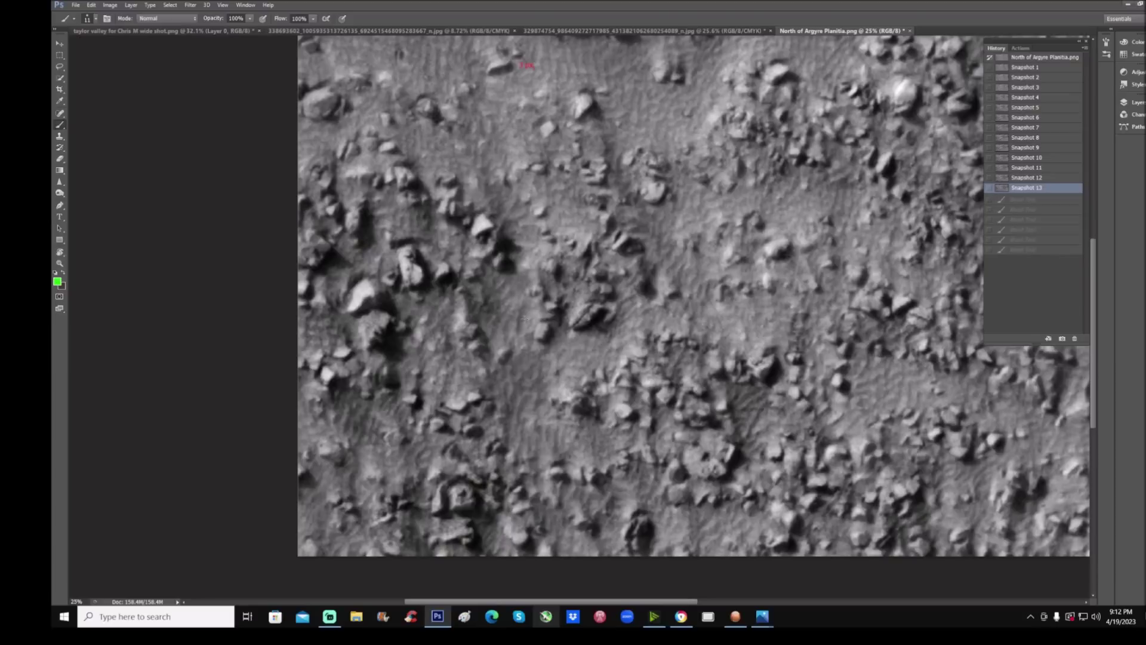
mouse_move(382, 250)
mouse_down()
mouse_move(385, 302)
mouse_move(377, 252)
mouse_move(391, 252)
mouse_move(400, 288)
mouse_move(417, 245)
mouse_up()
- Circle a neighbouring rock in green, zoom in closer, and sketch trial marks inside it
key(ctrl+plus)
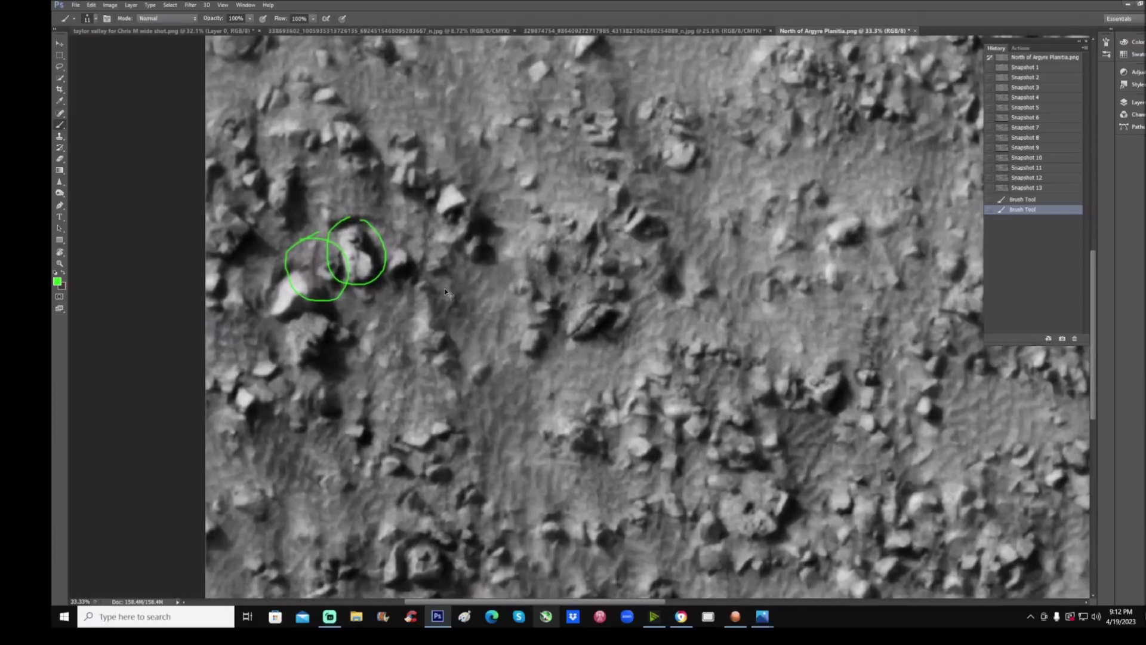
scroll(444, 289, down, 2)
scroll(551, 403, down, 1)
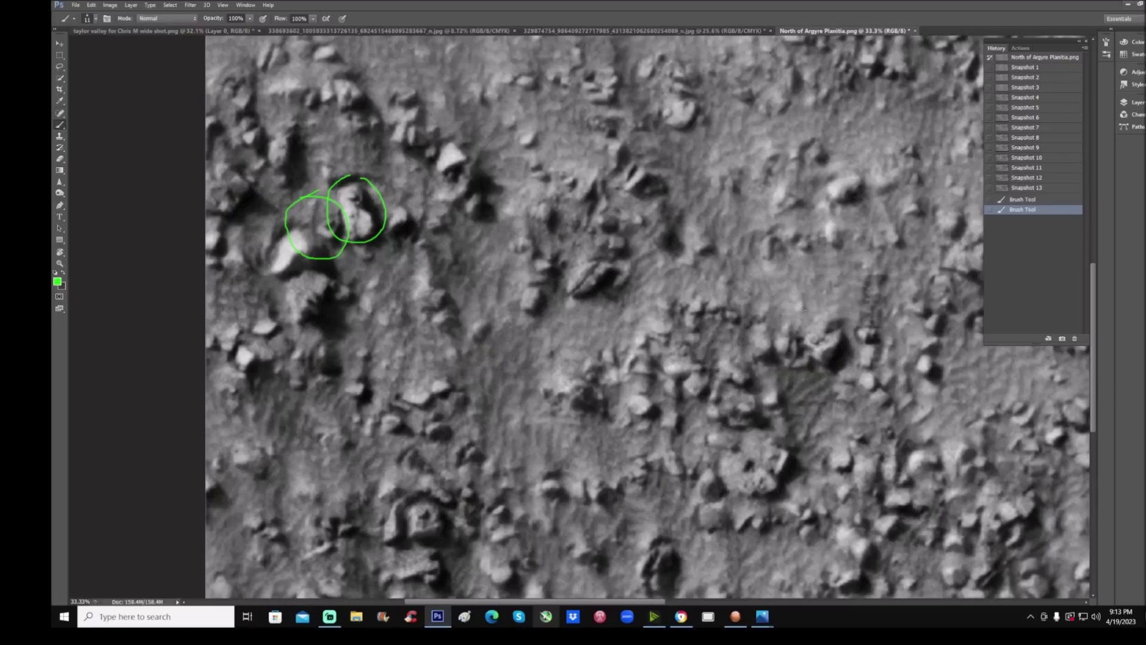
mouse_move(797, 311)
mouse_down()
mouse_move(775, 323)
mouse_move(791, 386)
mouse_move(833, 354)
mouse_move(796, 311)
mouse_up()
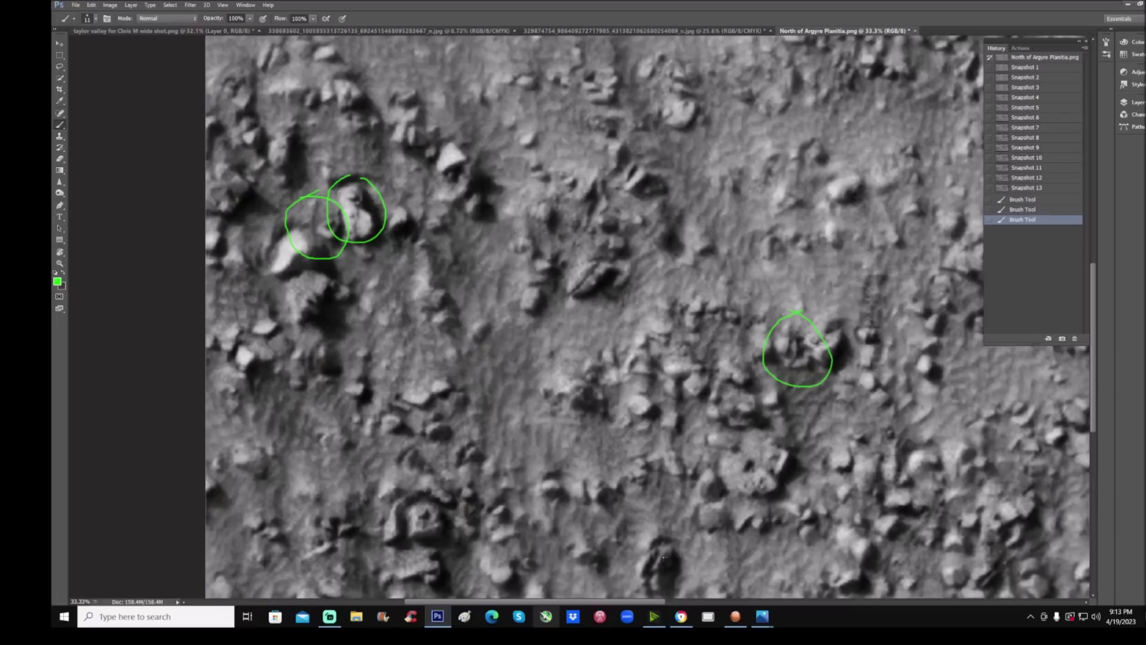
drag(615, 602, 669, 602)
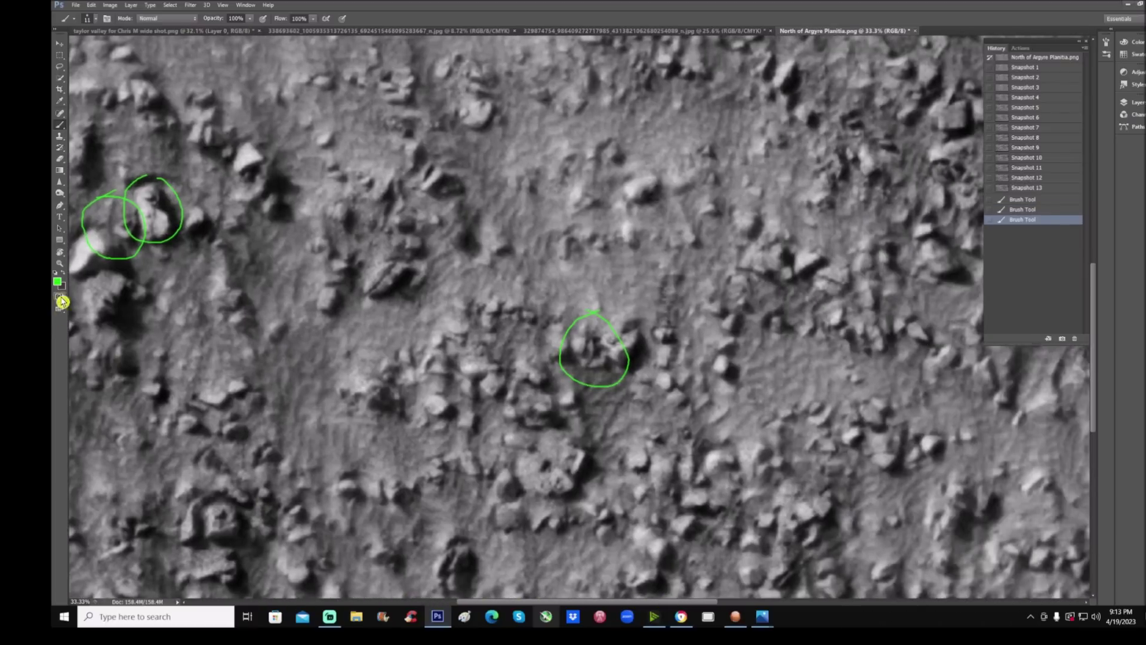
click(59, 263)
drag(692, 333, 718, 293)
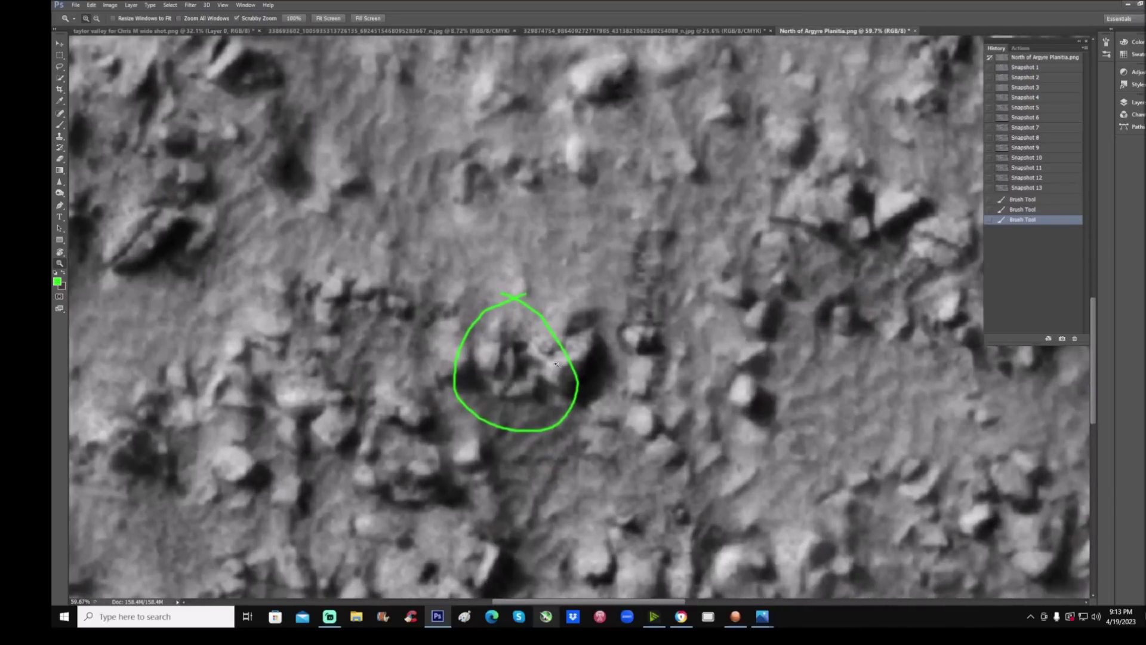
click(60, 125)
mouse_move(515, 341)
mouse_down()
mouse_move(518, 381)
mouse_move(486, 391)
mouse_move(497, 396)
mouse_move(509, 347)
mouse_move(500, 355)
mouse_up()
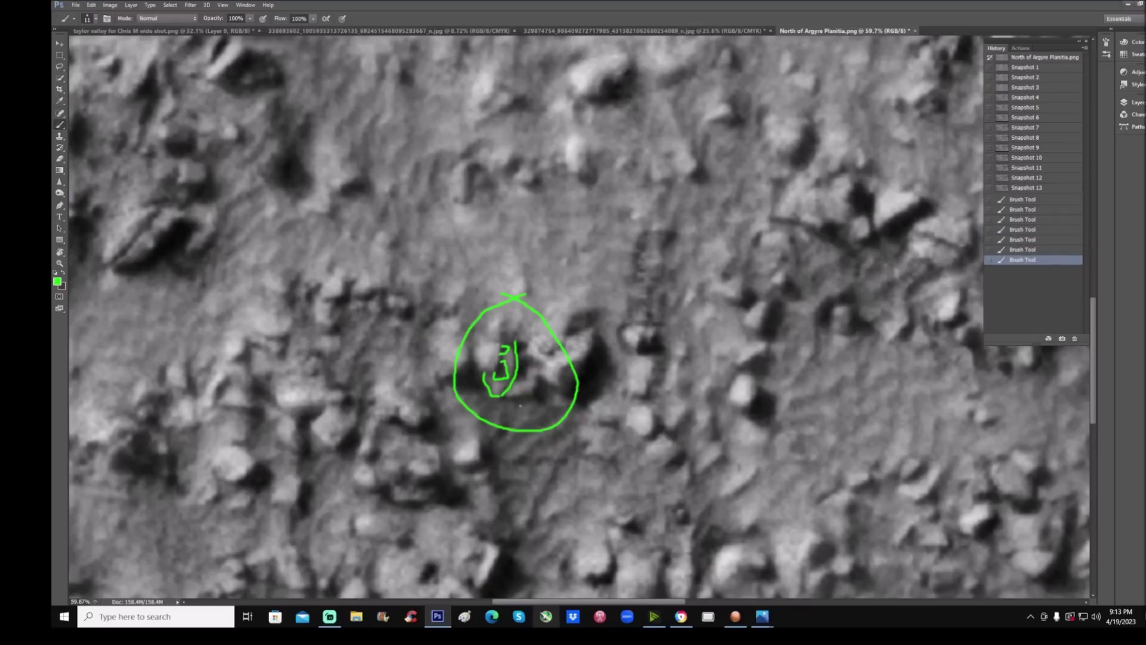
mouse_move(507, 398)
mouse_down()
mouse_move(536, 397)
mouse_move(544, 378)
mouse_move(527, 365)
mouse_move(504, 381)
mouse_up()
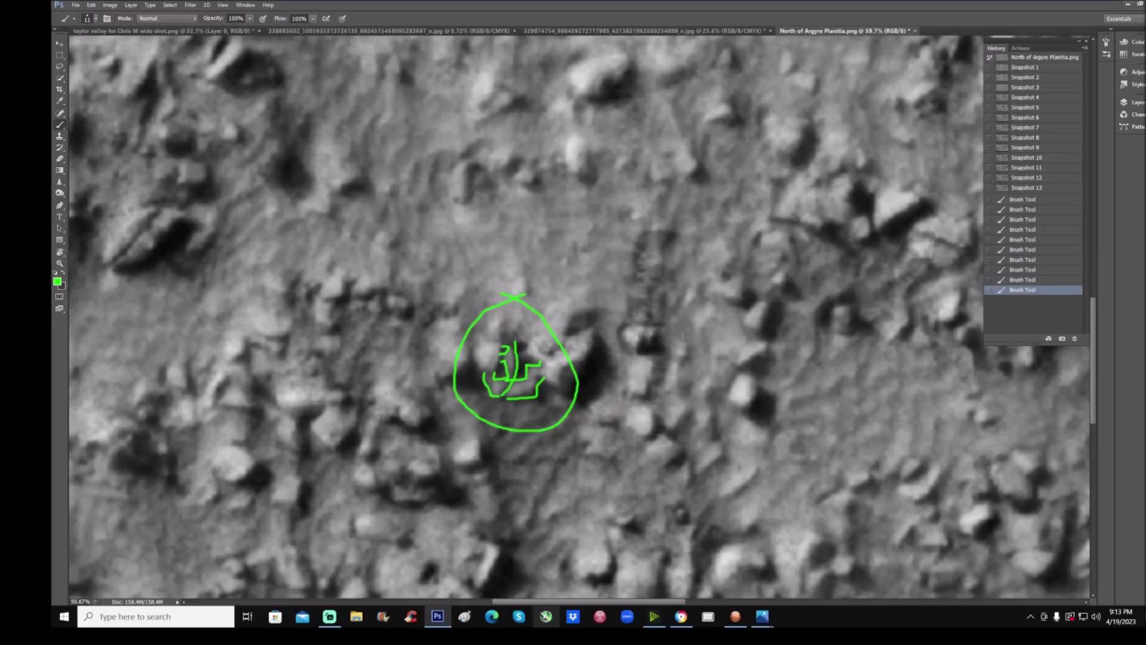
- Undo the trial marks and draw a rounder green circle around the elongated ladder-like feature
click(1034, 201)
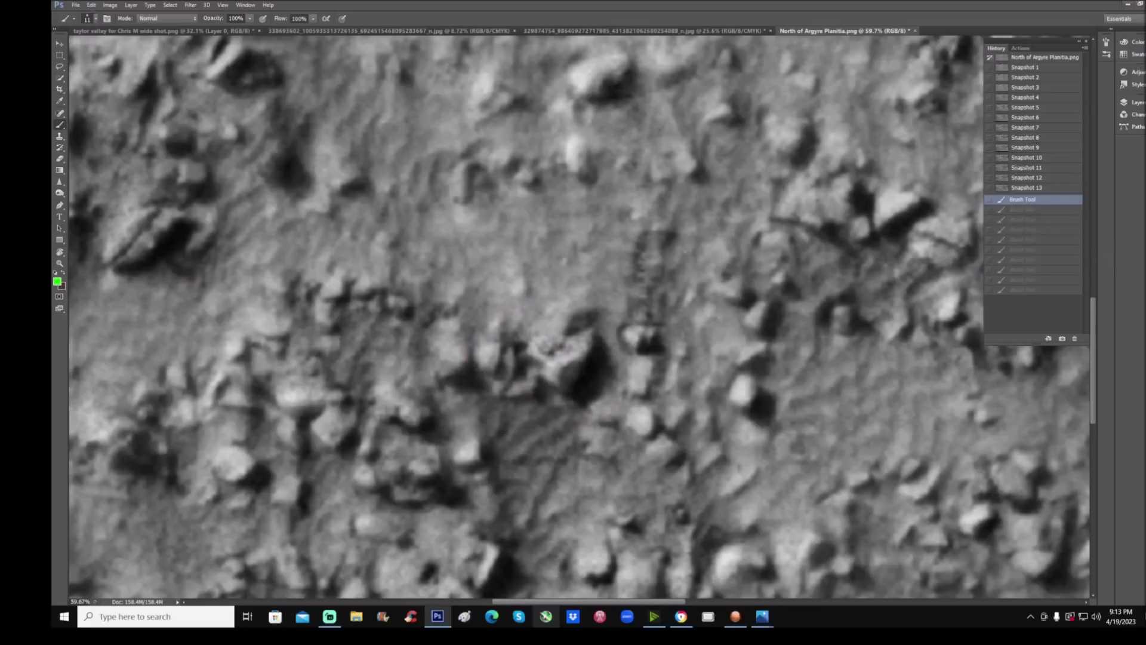
mouse_move(694, 239)
mouse_down()
mouse_move(639, 404)
mouse_move(689, 354)
mouse_move(702, 246)
mouse_move(691, 230)
mouse_up()
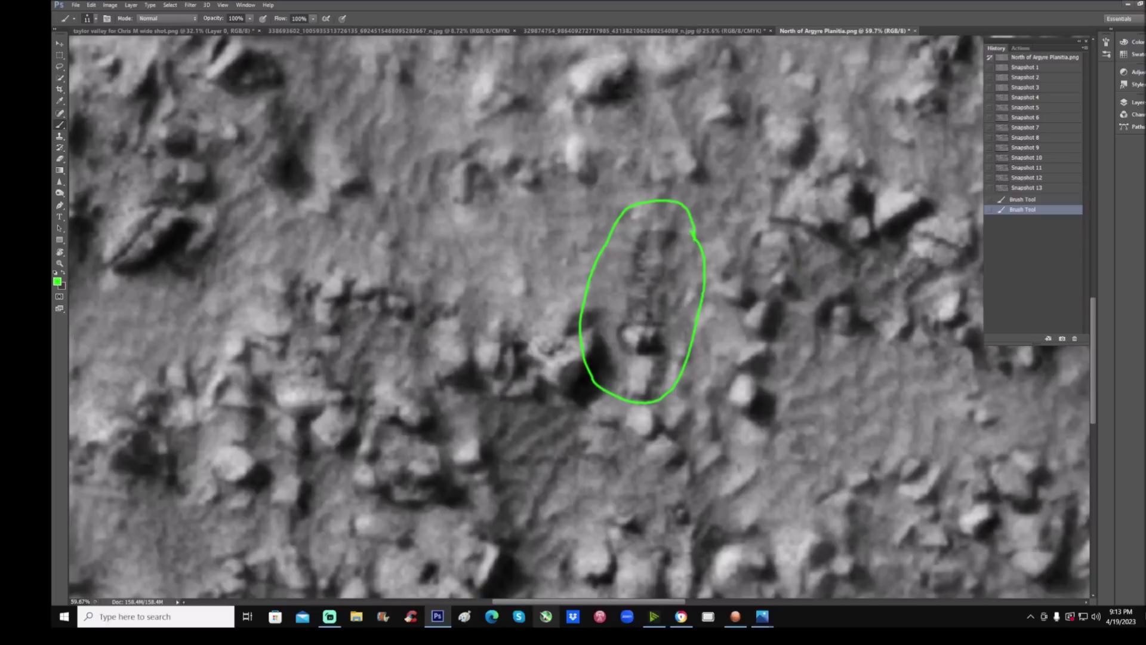
click(1033, 200)
mouse_move(662, 204)
mouse_down()
mouse_move(607, 224)
mouse_move(582, 378)
mouse_move(741, 314)
mouse_move(697, 220)
mouse_move(660, 206)
mouse_up()
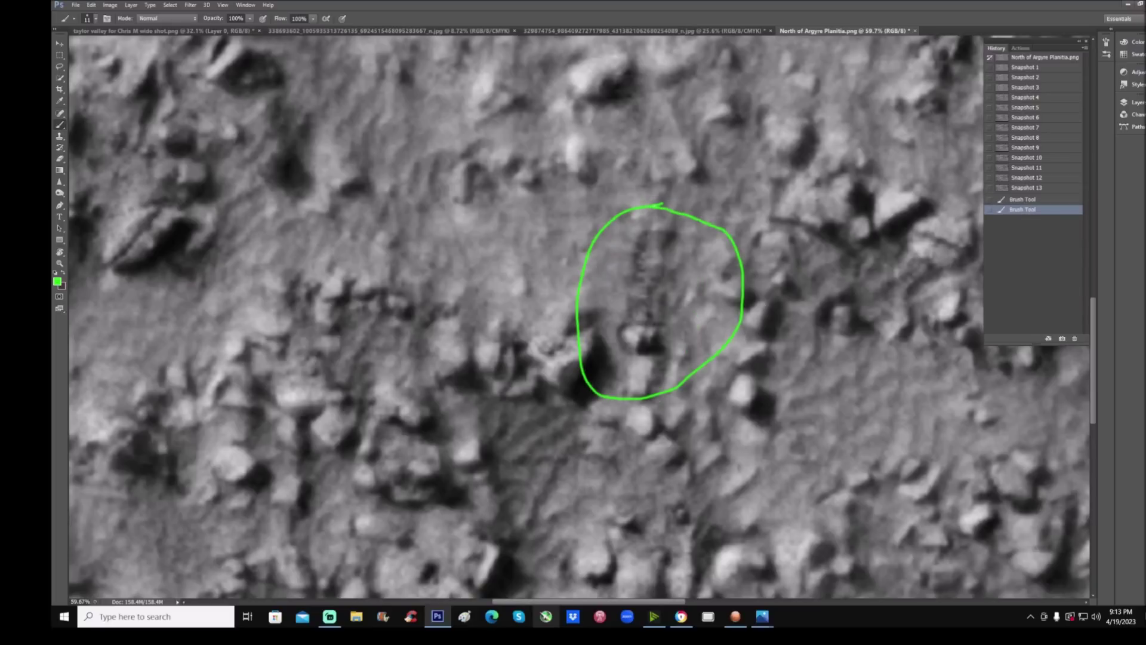
key(ctrl+minus)
key(ctrl+minus)
key(ctrl+minus)
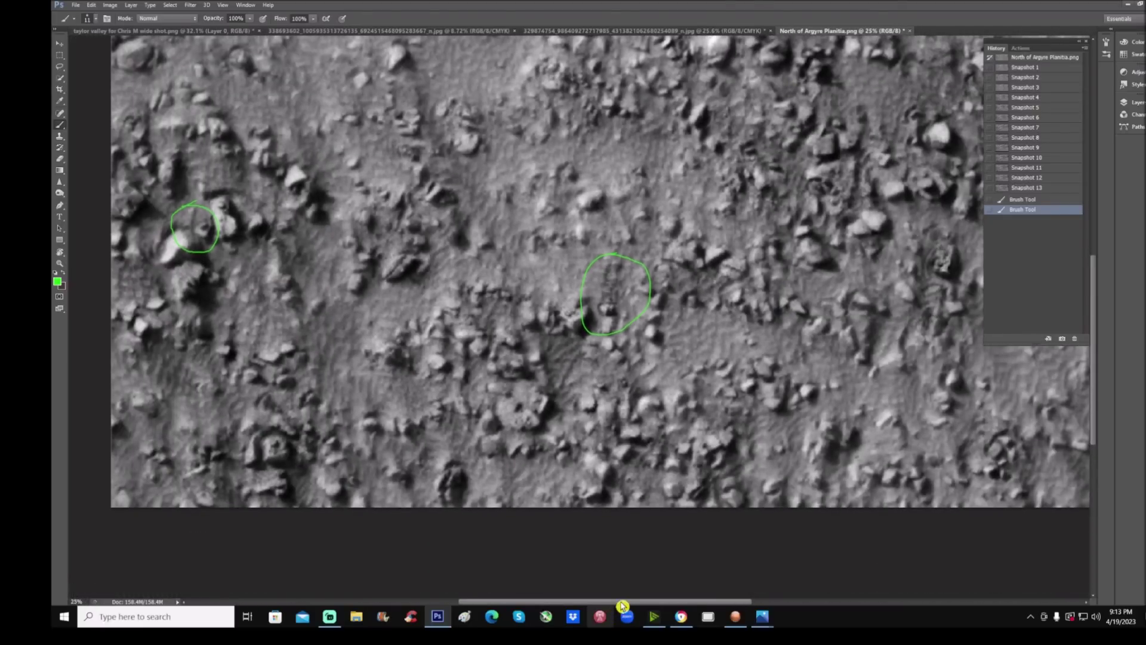
scroll(620, 392, up, 5)
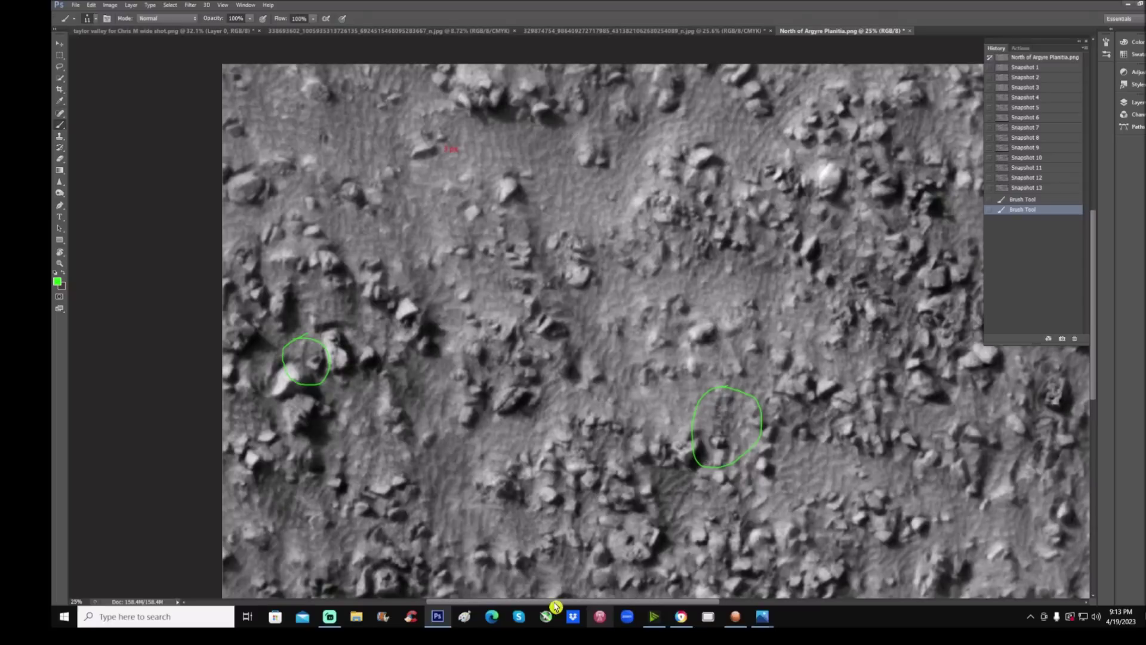
drag(550, 602, 636, 602)
scroll(795, 307, up, 8)
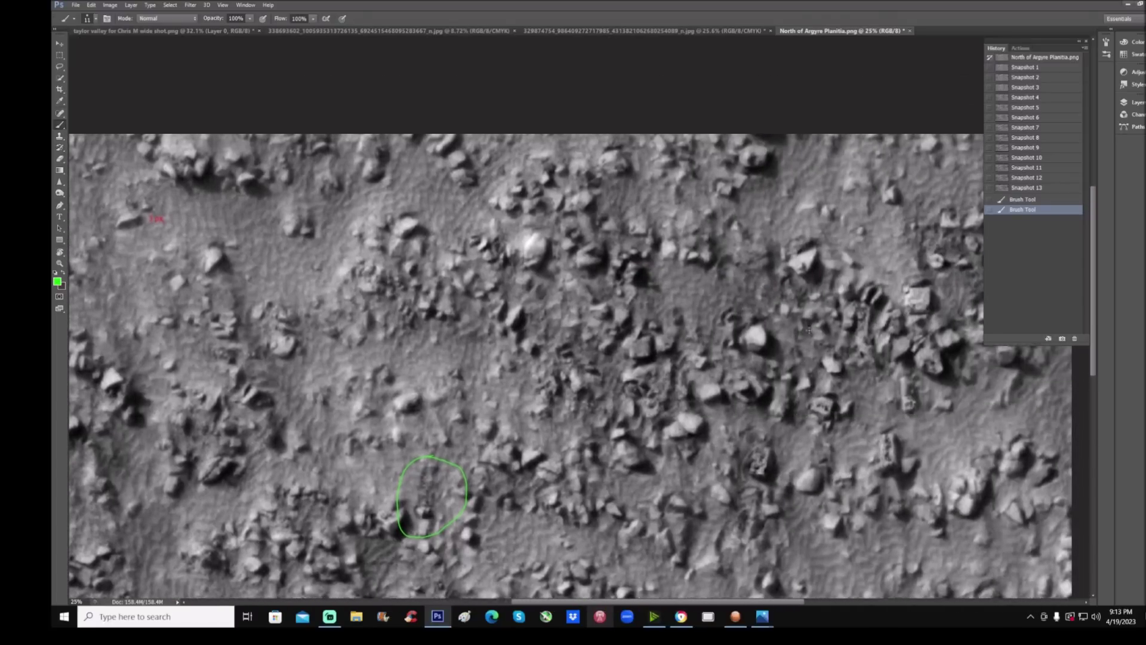
scroll(798, 338, up, 2)
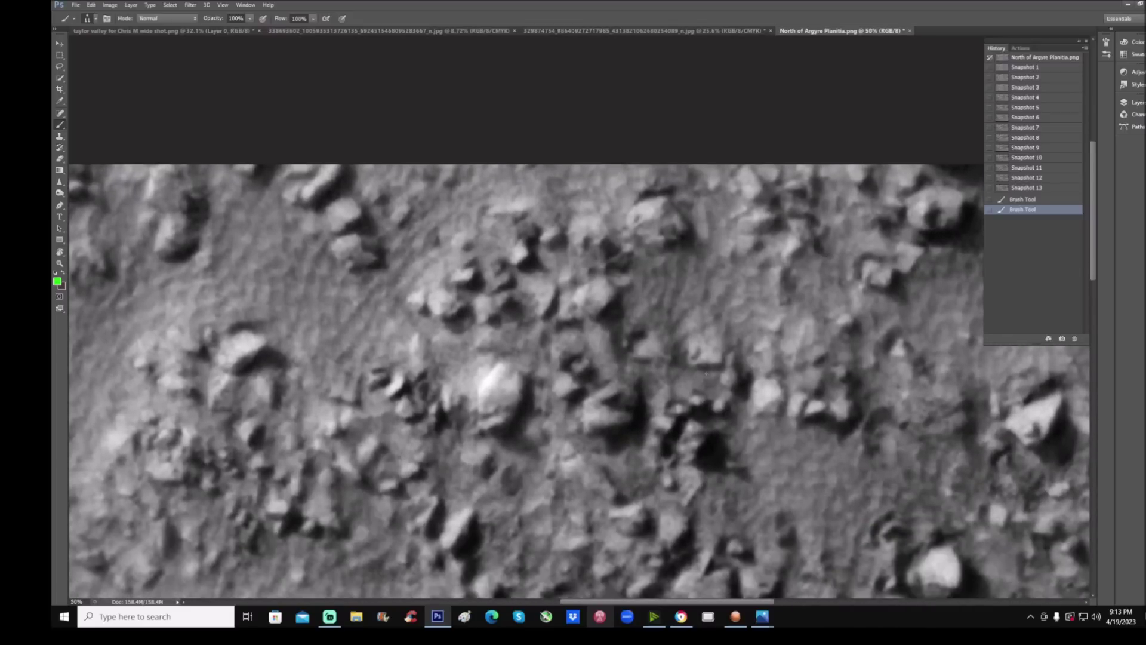
mouse_move(705, 370)
mouse_down()
mouse_move(604, 412)
mouse_move(663, 520)
mouse_move(779, 399)
mouse_move(693, 371)
mouse_up()
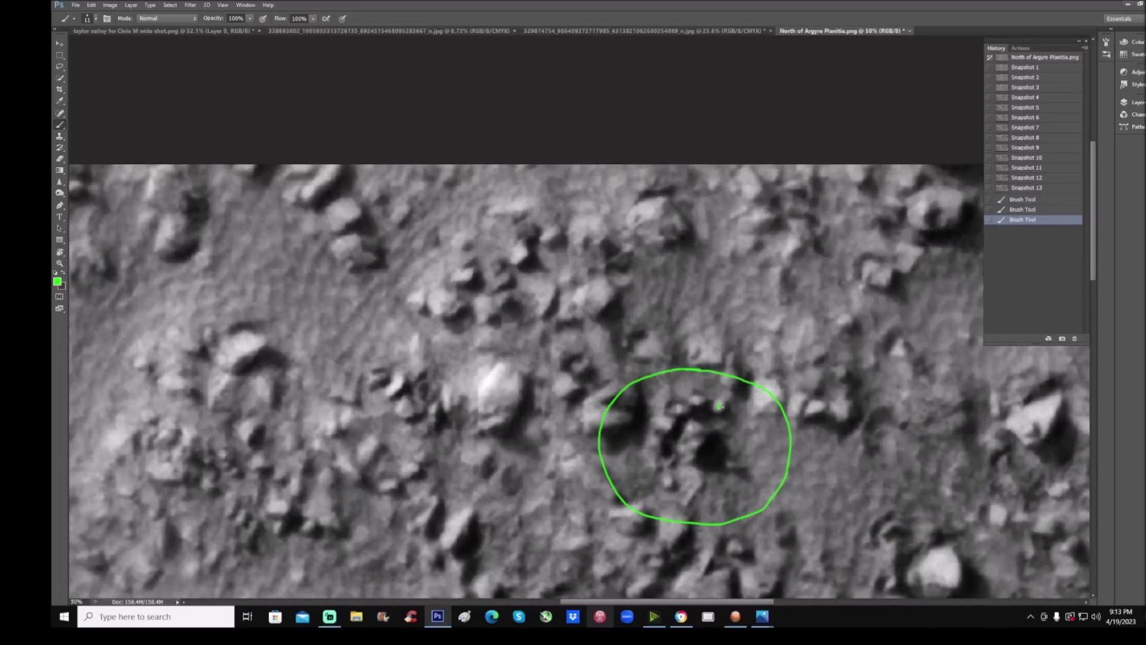
click(720, 406)
click(699, 402)
mouse_move(679, 409)
mouse_down()
mouse_move(693, 388)
mouse_move(708, 397)
mouse_up()
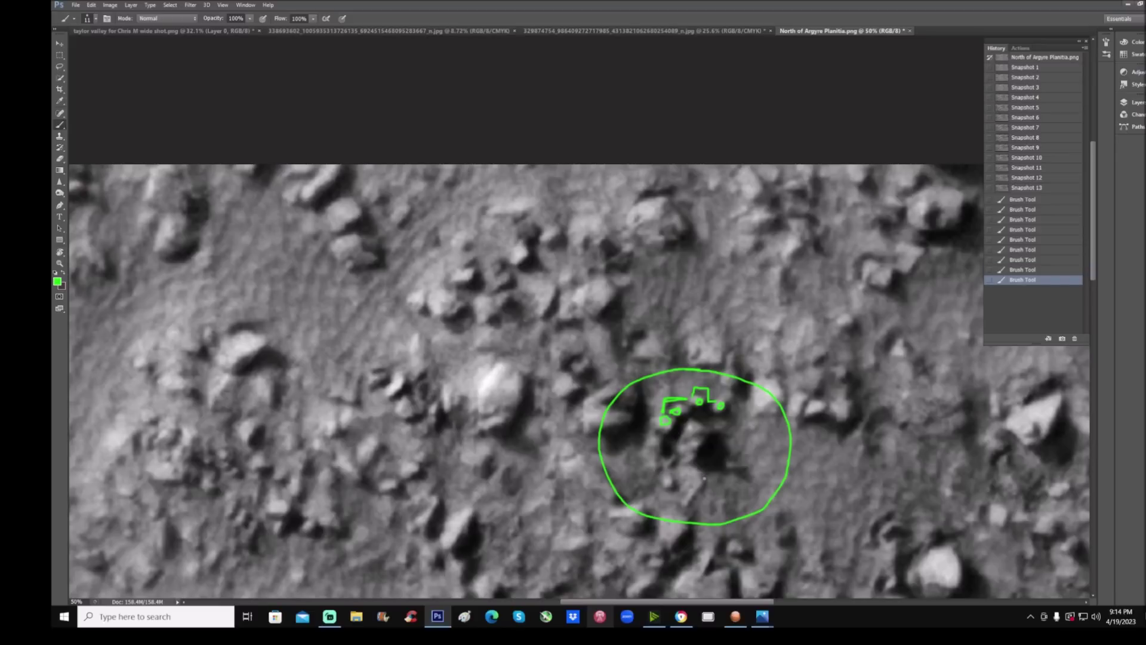
mouse_move(761, 454)
mouse_down()
mouse_move(698, 463)
mouse_move(718, 466)
mouse_move(708, 494)
mouse_move(684, 508)
mouse_move(681, 478)
mouse_up()
click(1046, 200)
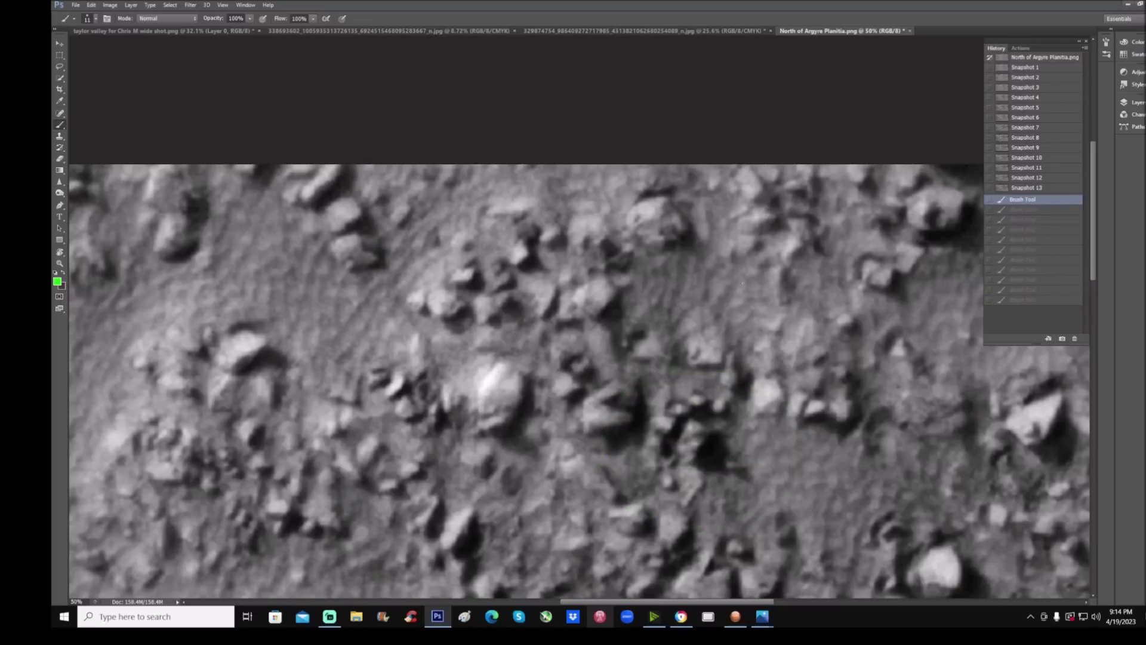
- Try a green circle and corner-bracket marks on a smaller rock, undoing each
scroll(743, 283, down, 1)
mouse_move(690, 273)
mouse_down()
mouse_move(654, 339)
mouse_move(675, 270)
mouse_up()
mouse_move(685, 318)
mouse_down()
mouse_move(675, 335)
mouse_move(743, 329)
mouse_move(739, 312)
mouse_up()
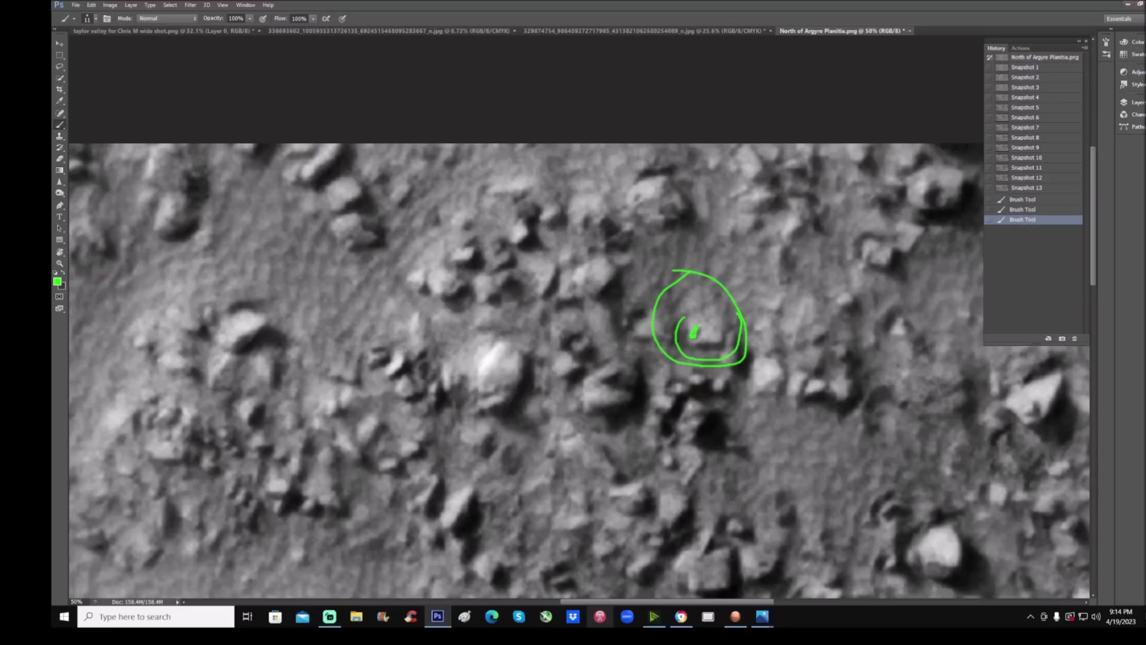
click(1033, 201)
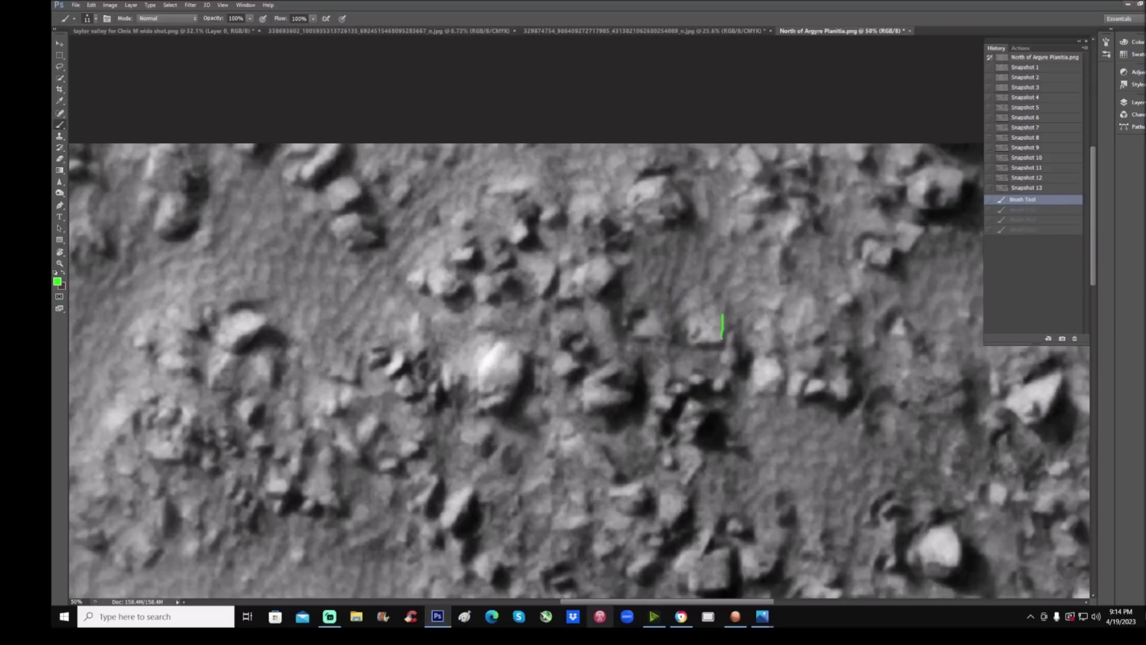
drag(722, 338, 722, 339)
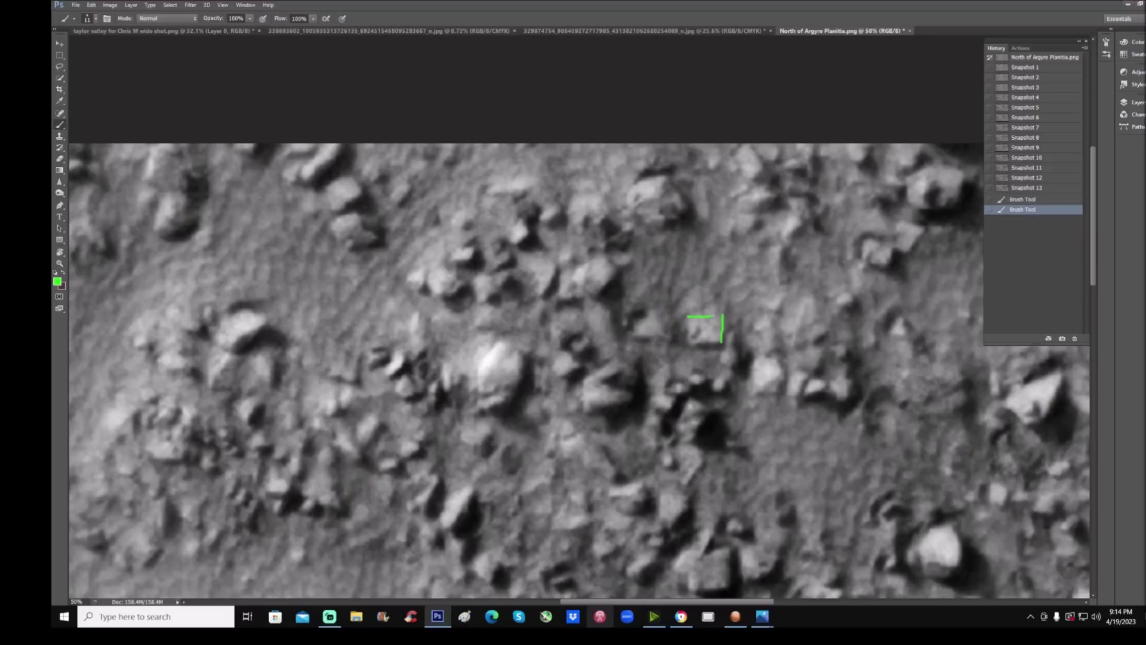
mouse_move(687, 319)
mouse_down()
mouse_move(686, 336)
mouse_move(718, 344)
mouse_up()
key(ctrl+alt+z)
key(ctrl+alt+z)
key(ctrl+alt+z)
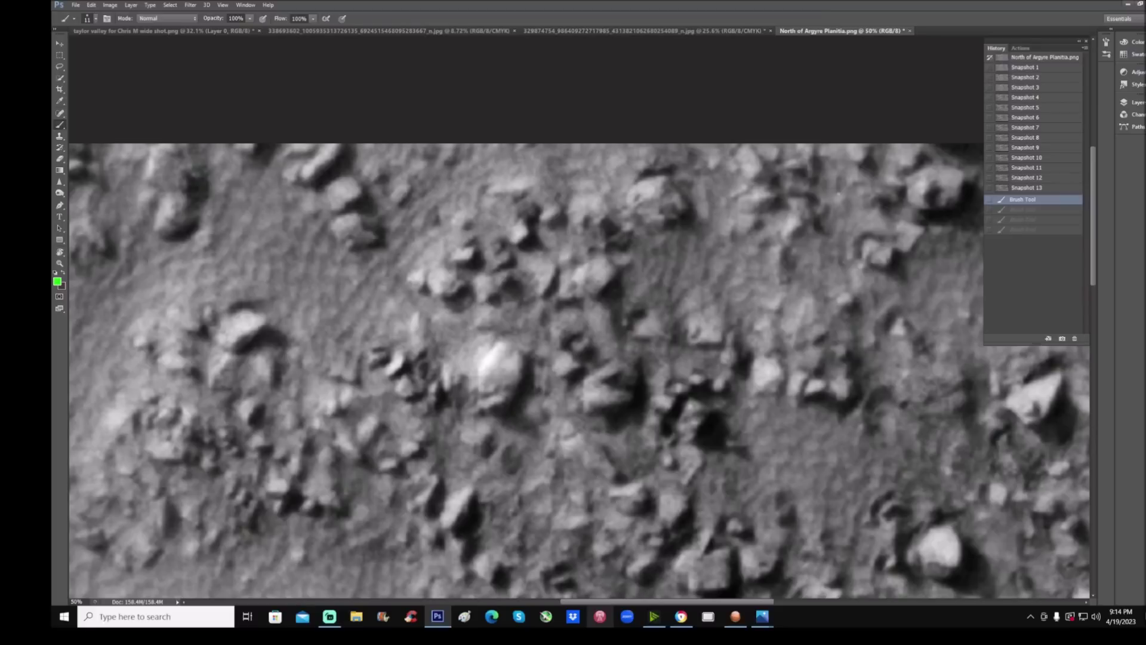
- Loop and circle the bright rock and its neighbours, then revert those strokes via History snapshots
mouse_move(453, 343)
mouse_down()
mouse_move(391, 309)
mouse_move(402, 421)
mouse_move(545, 336)
mouse_up()
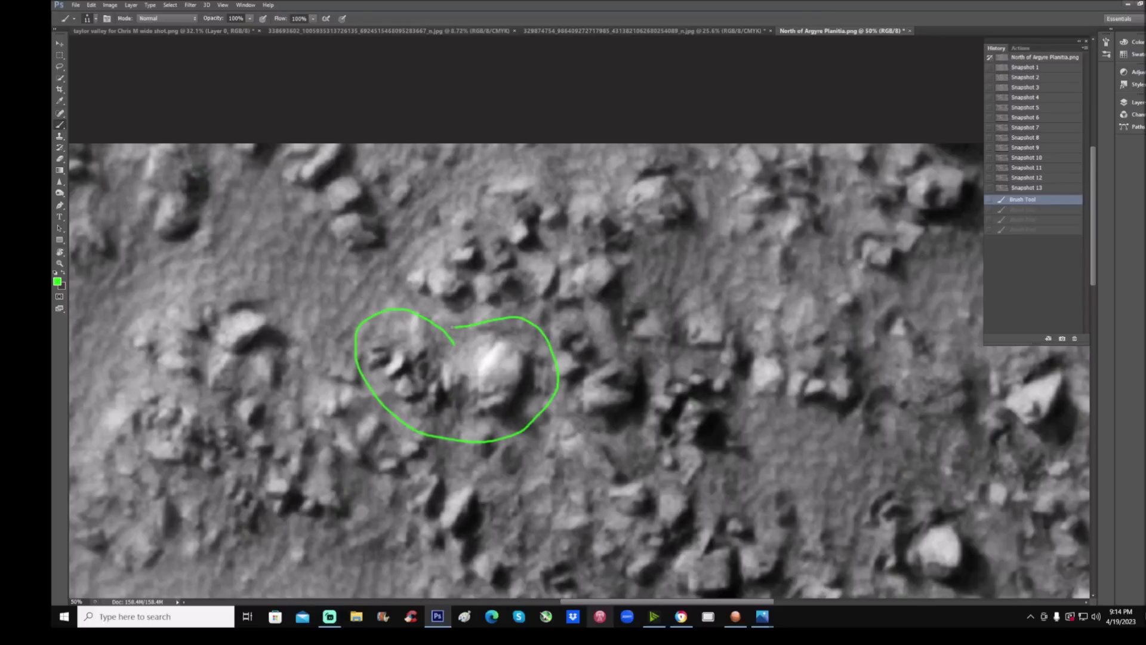
drag(454, 327, 442, 327)
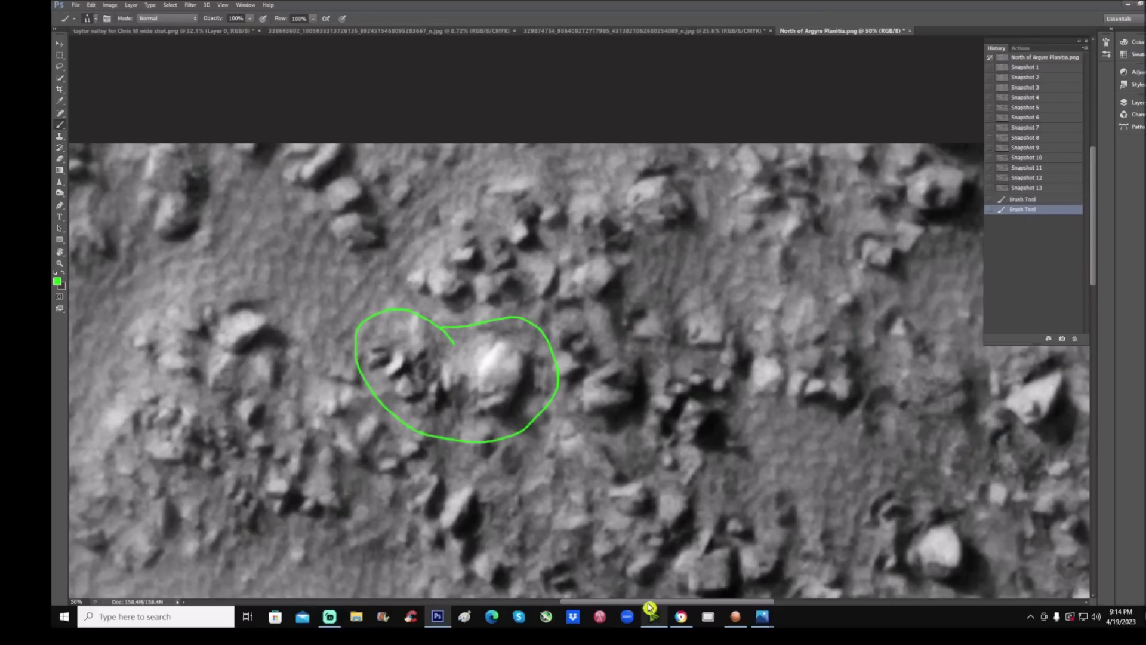
scroll(648, 603, left, 3)
mouse_move(621, 334)
mouse_down()
mouse_move(571, 347)
mouse_move(650, 399)
mouse_move(592, 327)
mouse_up()
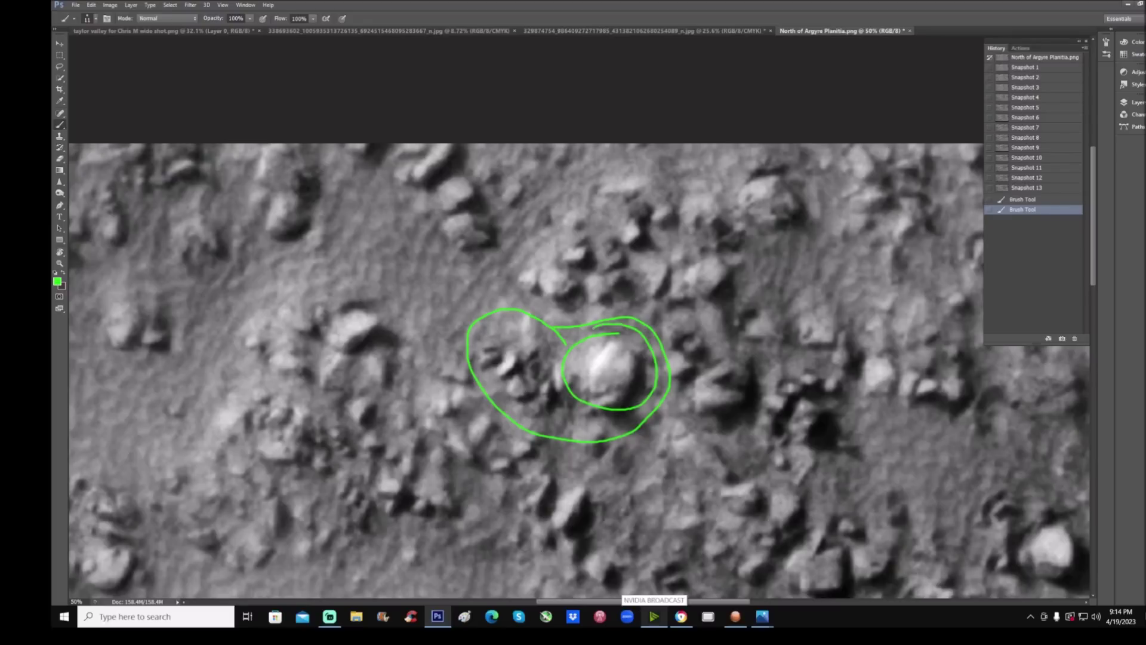
click(1047, 67)
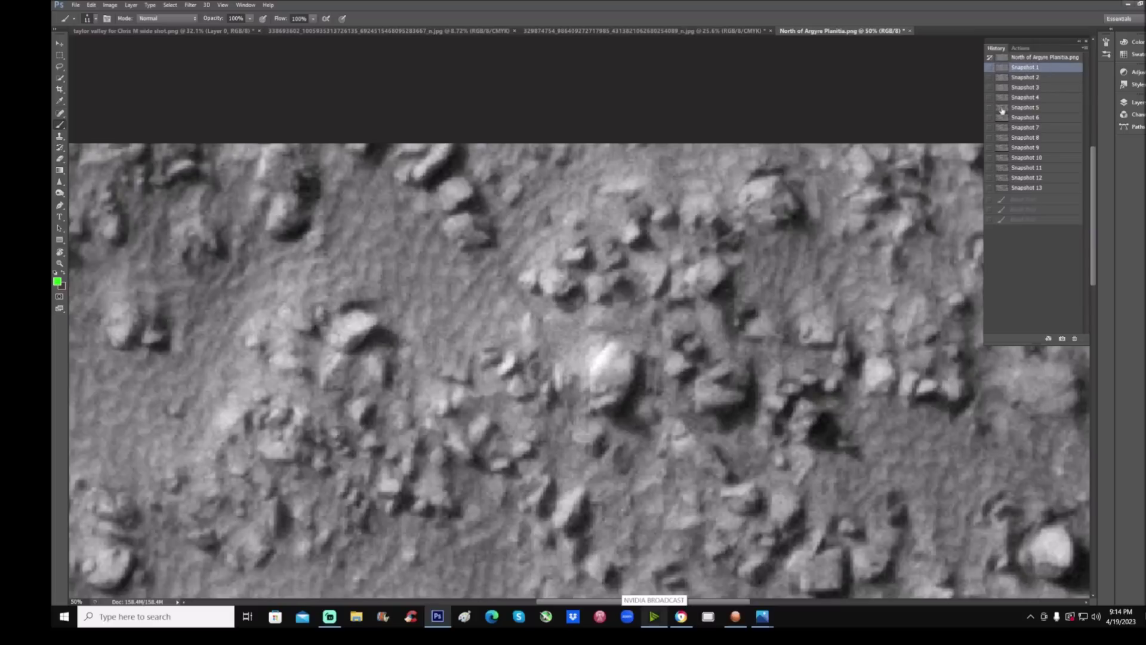
click(1039, 88)
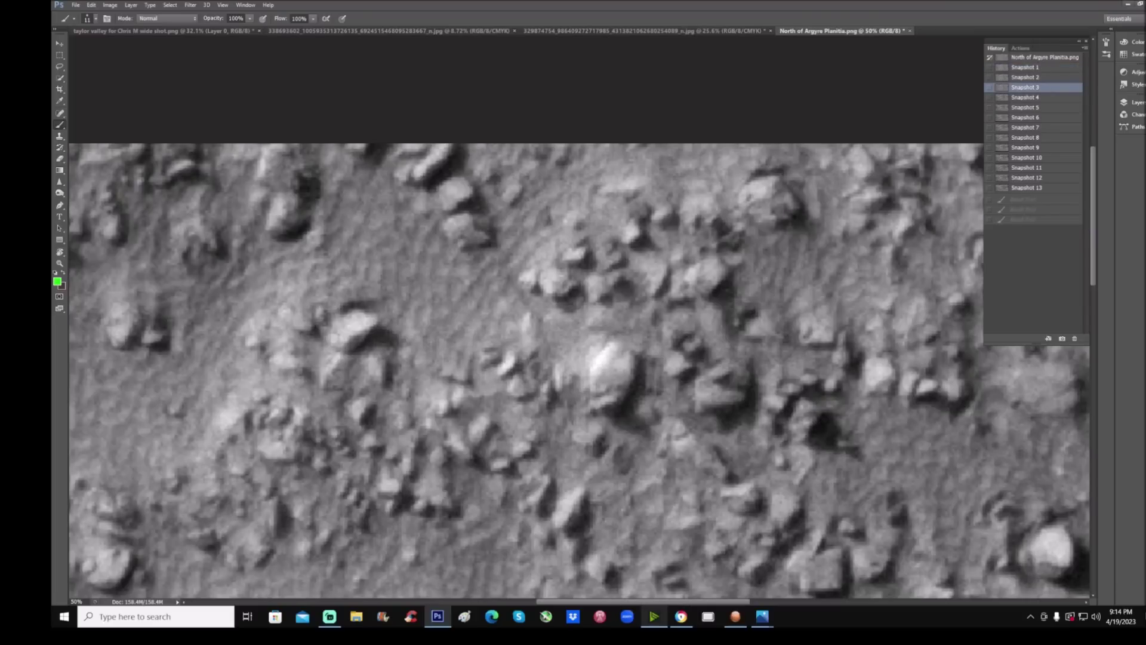
drag(588, 384, 657, 376)
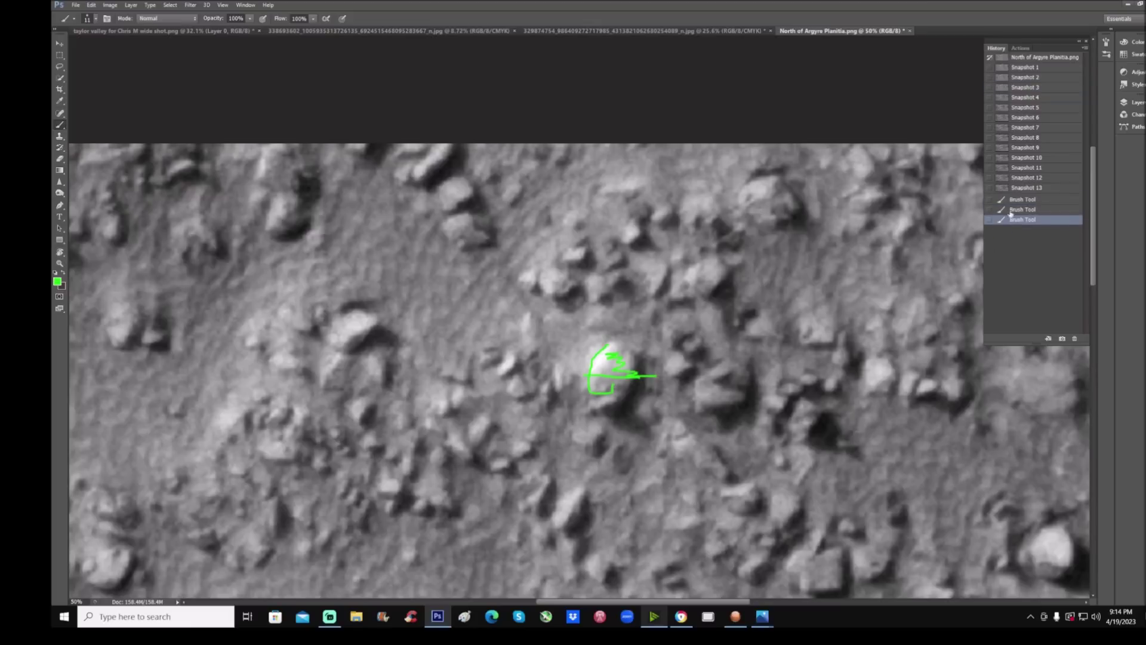
click(1049, 188)
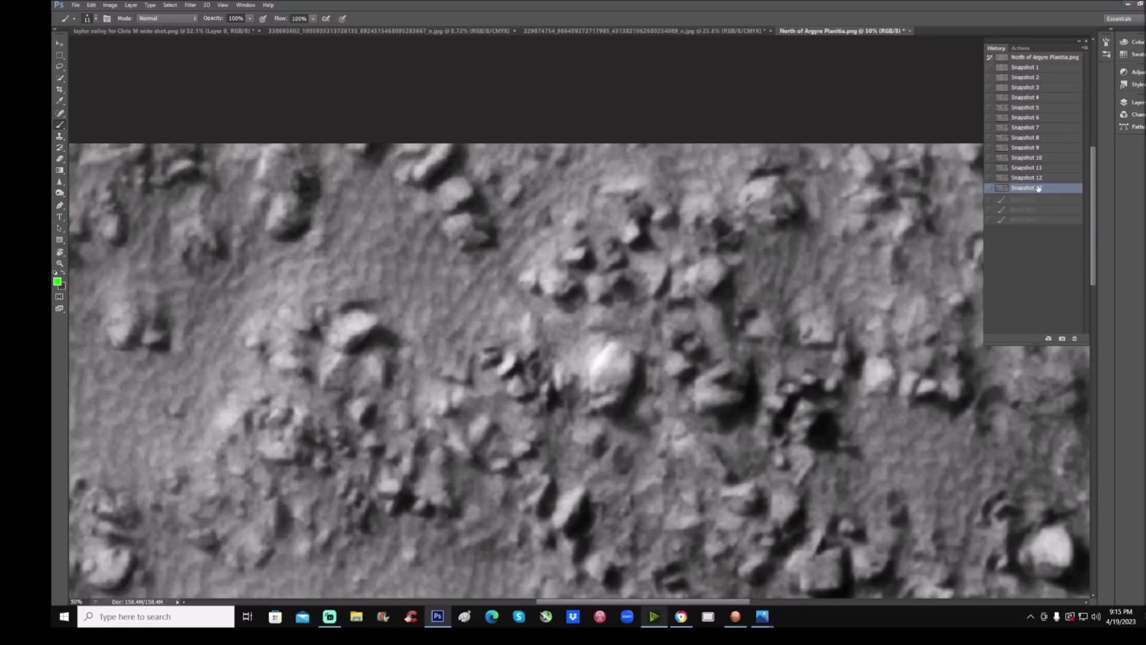
- Circle the bright rock and a lower rock cluster with an arrow, then undo the lower loop
mouse_move(618, 325)
mouse_down()
mouse_move(575, 327)
mouse_move(645, 433)
mouse_move(572, 315)
mouse_up()
scroll(728, 457, down, 5)
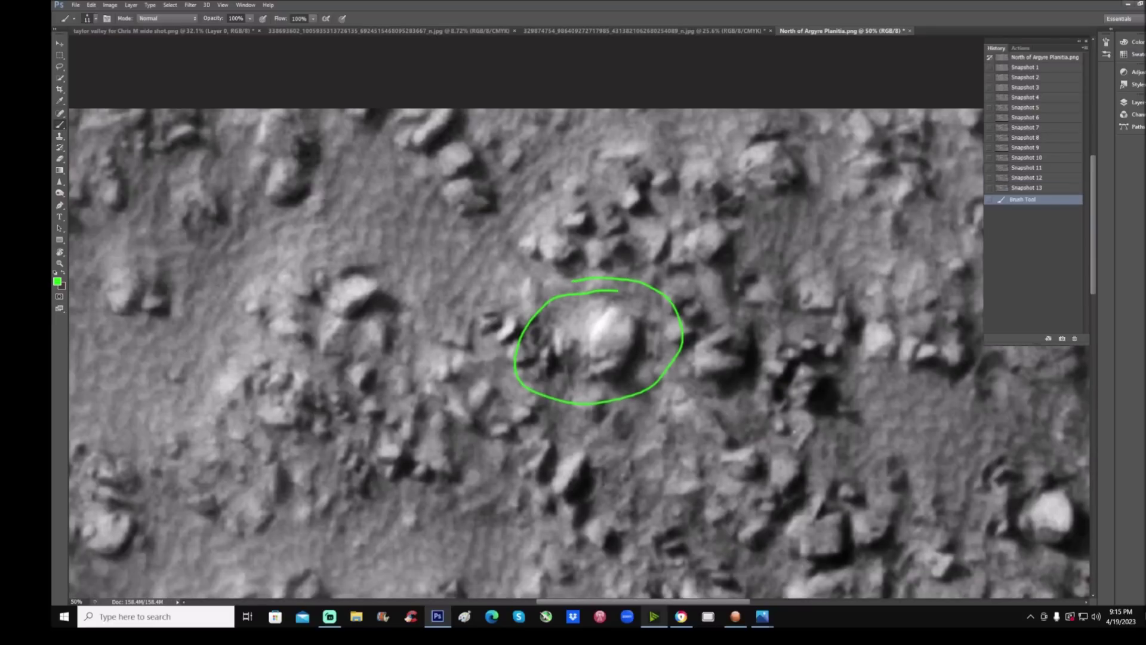
scroll(579, 316, down, 2)
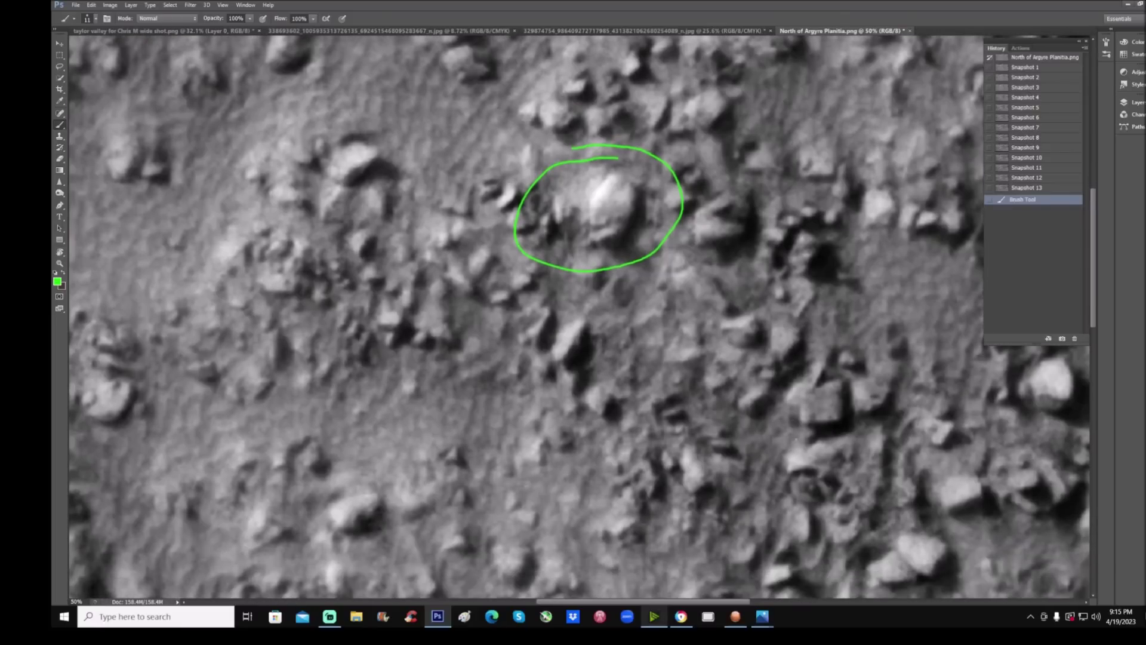
drag(740, 601, 788, 601)
mouse_move(635, 359)
mouse_down()
mouse_move(541, 502)
mouse_move(671, 365)
mouse_move(596, 349)
mouse_up()
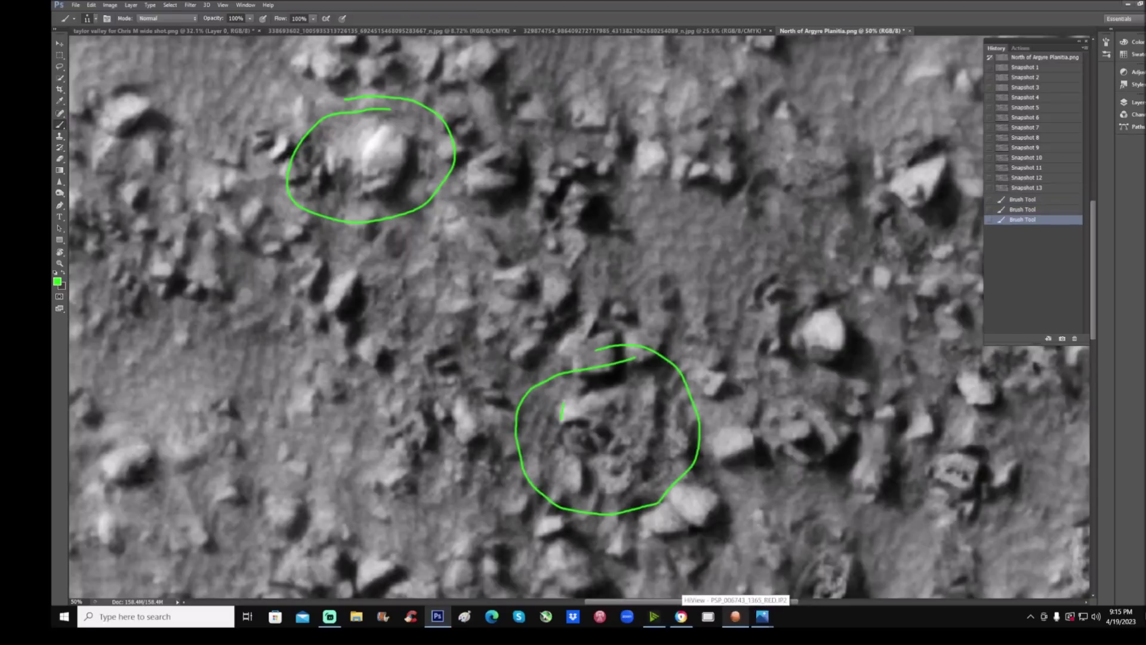
mouse_move(563, 399)
mouse_down()
mouse_move(645, 382)
mouse_move(658, 405)
mouse_move(654, 441)
mouse_up()
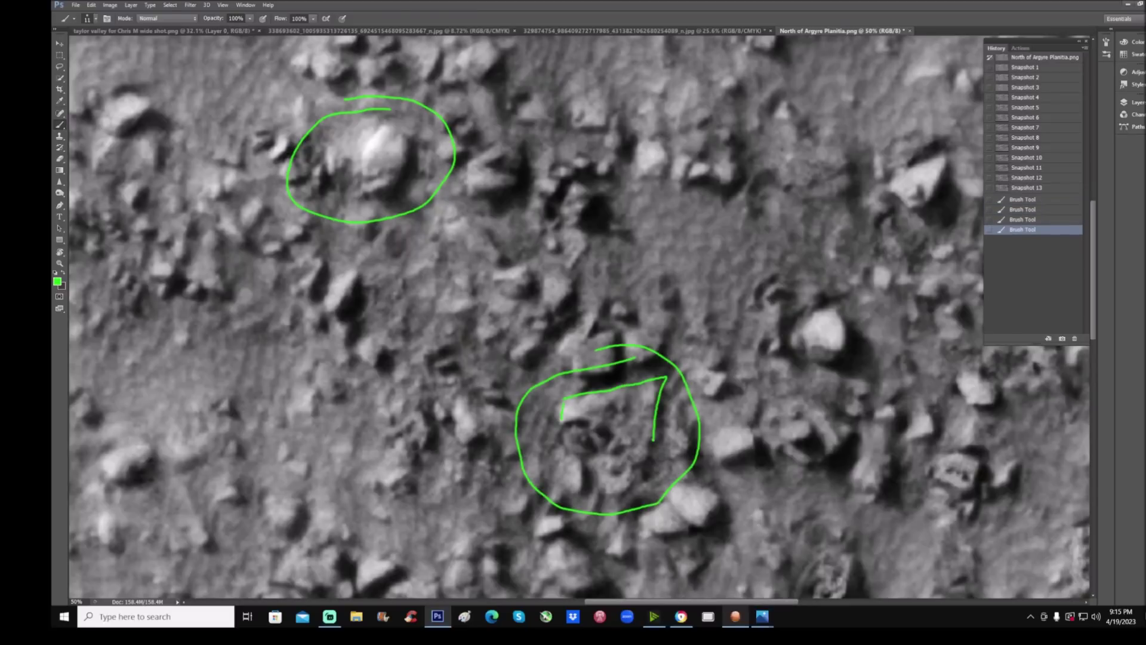
mouse_move(563, 417)
mouse_down()
mouse_move(602, 422)
mouse_move(628, 452)
mouse_move(582, 419)
mouse_up()
click(1038, 201)
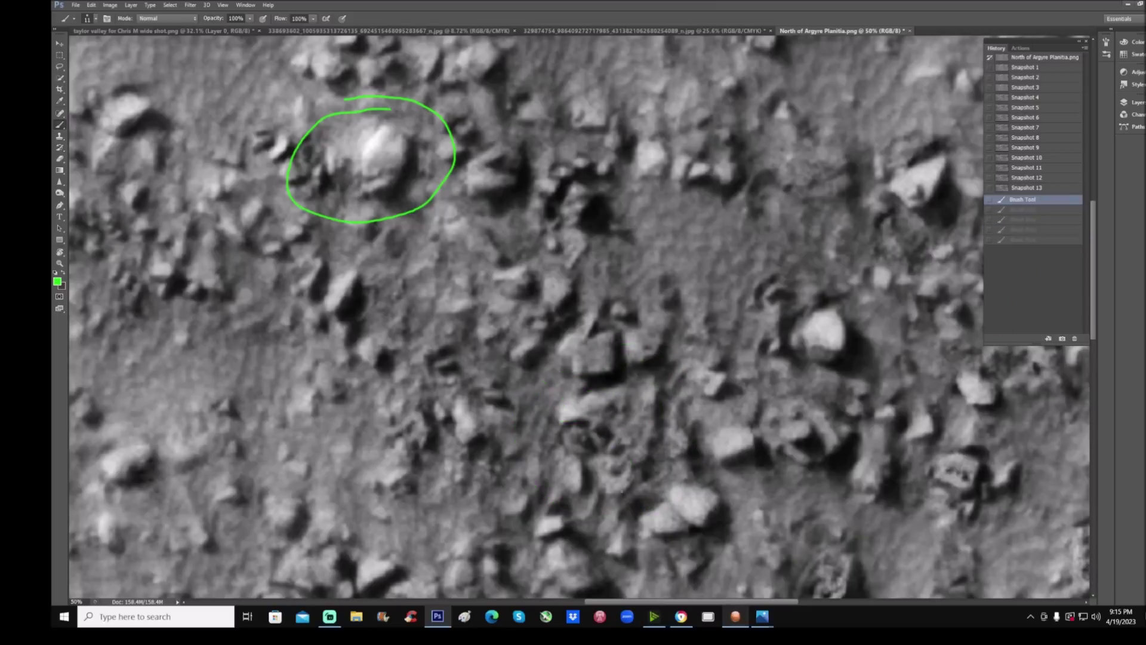
- Test small circles and a square mark near lower centre, then revert to the first unmarked snapshot
mouse_move(573, 426)
mouse_down()
mouse_move(567, 456)
mouse_move(594, 437)
mouse_move(577, 423)
mouse_move(612, 499)
mouse_move(640, 464)
mouse_move(628, 447)
mouse_up()
click(982, 284)
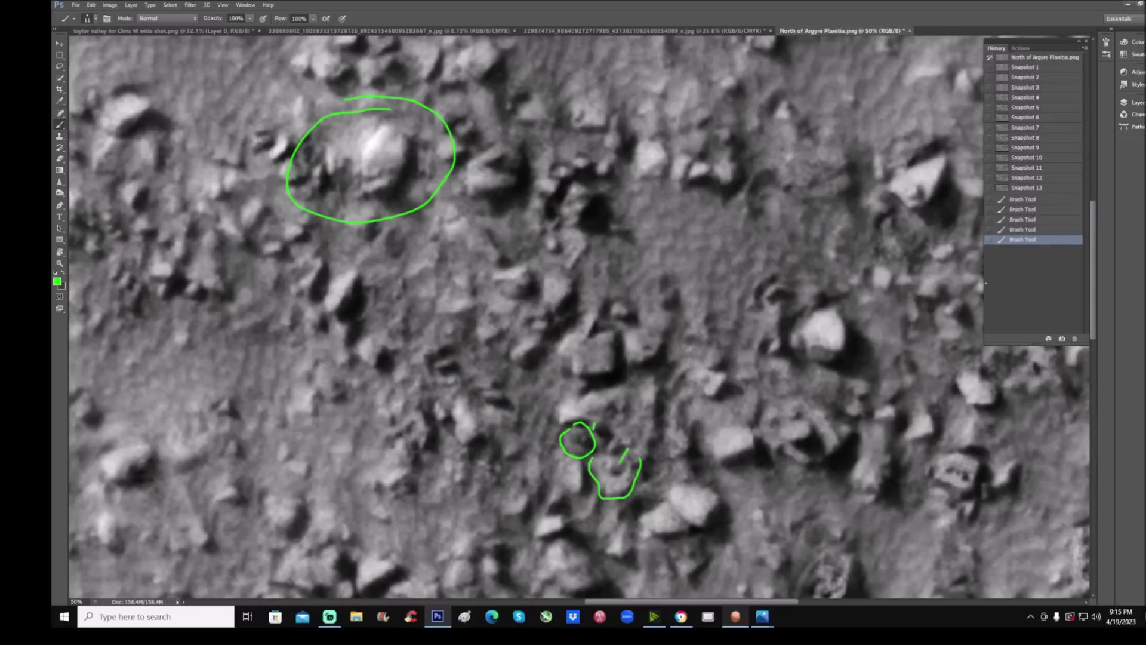
click(1043, 200)
mouse_move(575, 421)
mouse_down()
mouse_move(556, 431)
mouse_move(611, 435)
mouse_move(596, 413)
mouse_up()
key(ctrl+plus)
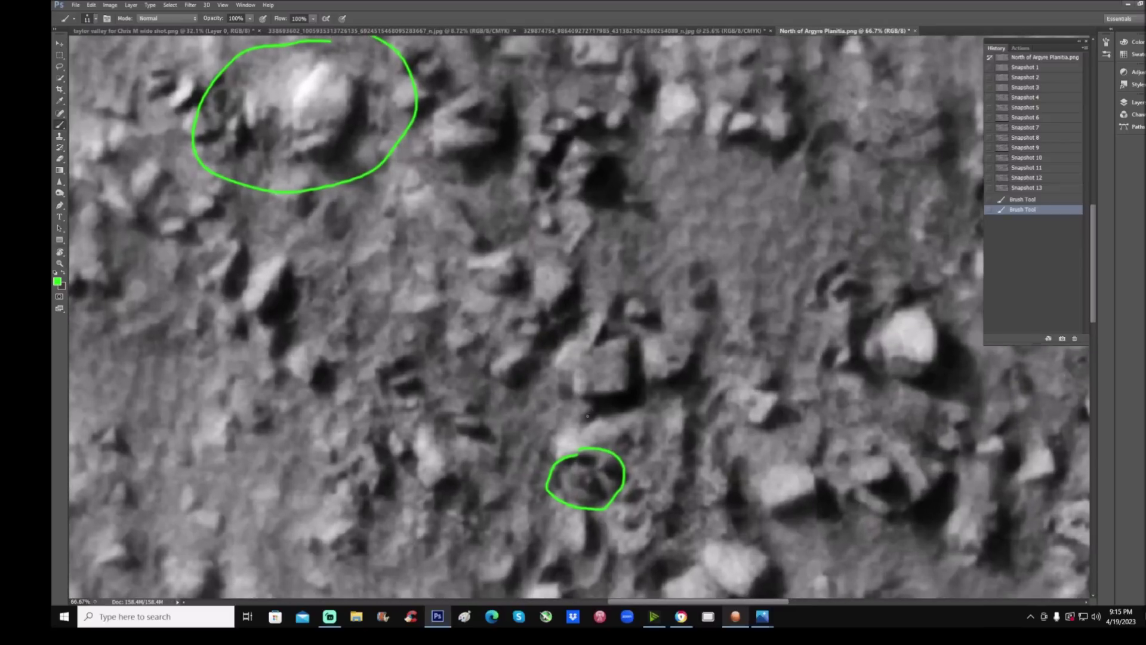
mouse_move(572, 482)
mouse_down()
mouse_move(592, 474)
mouse_move(606, 495)
mouse_up()
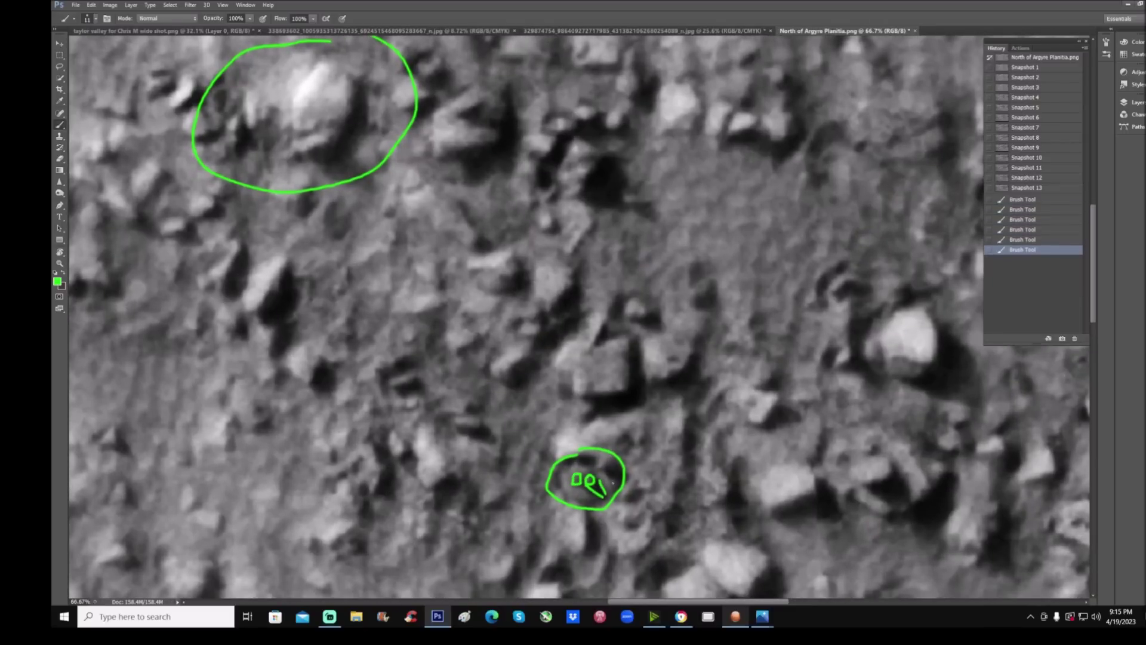
click(1039, 200)
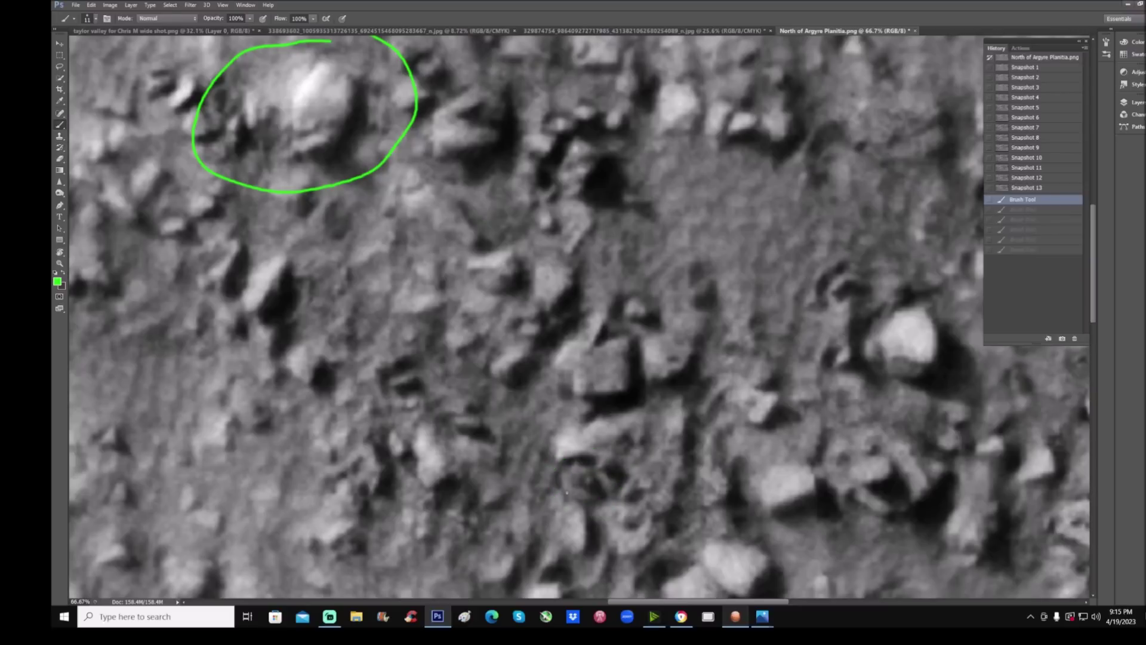
key(ctrl+minus)
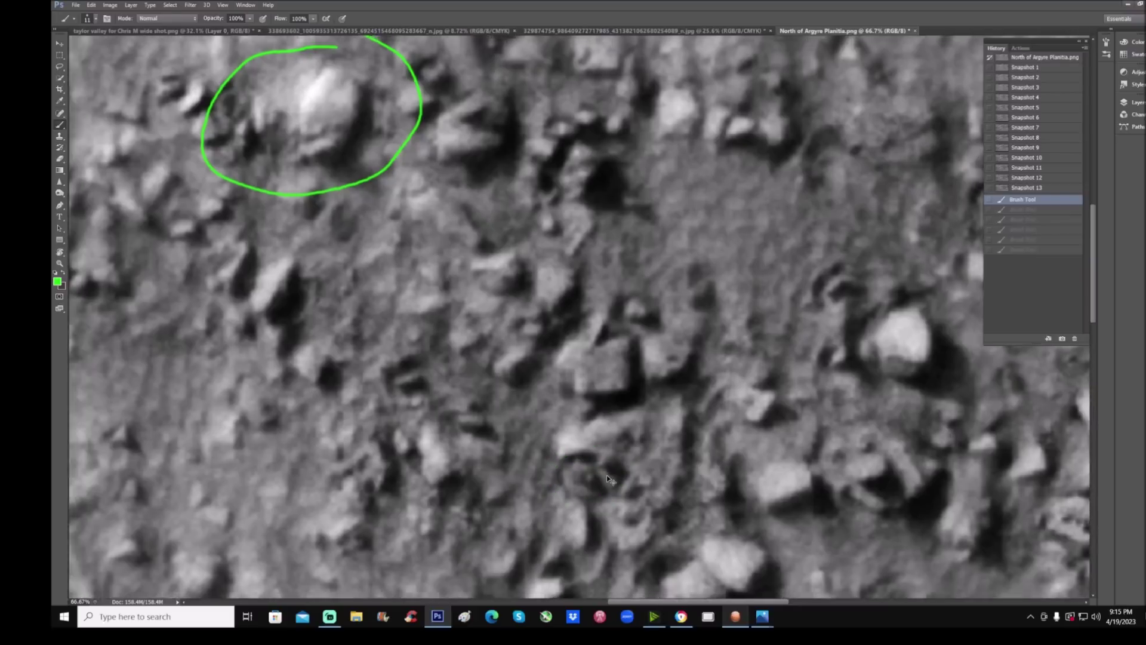
click(1054, 69)
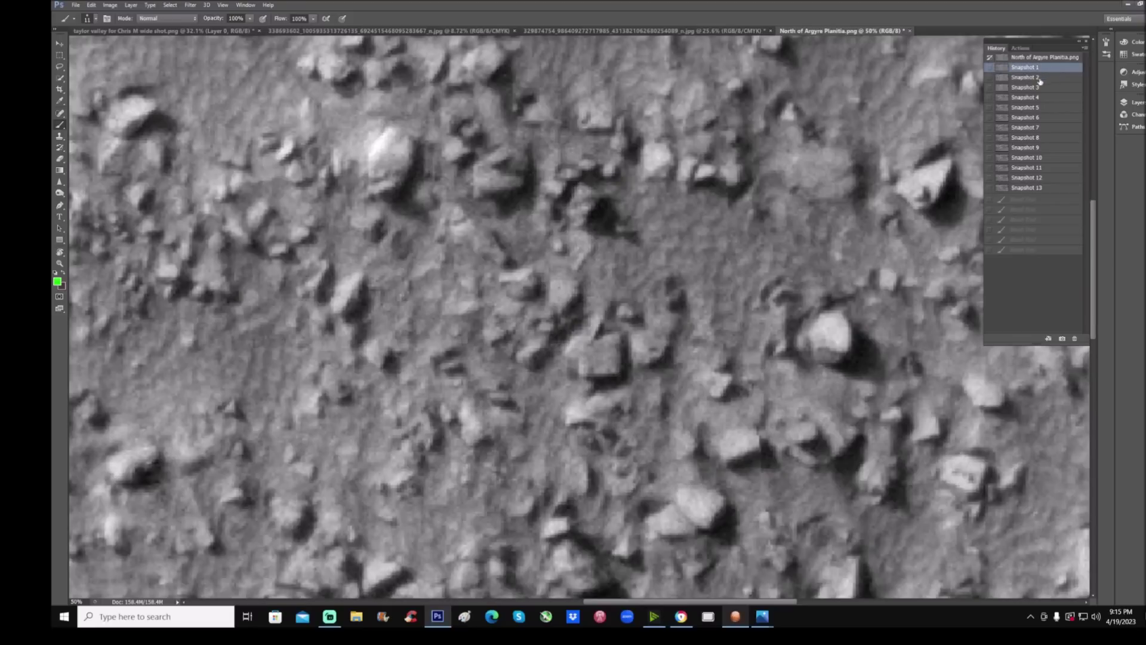
- Compare the earlier and latest snapshots in the History panel
click(1055, 88)
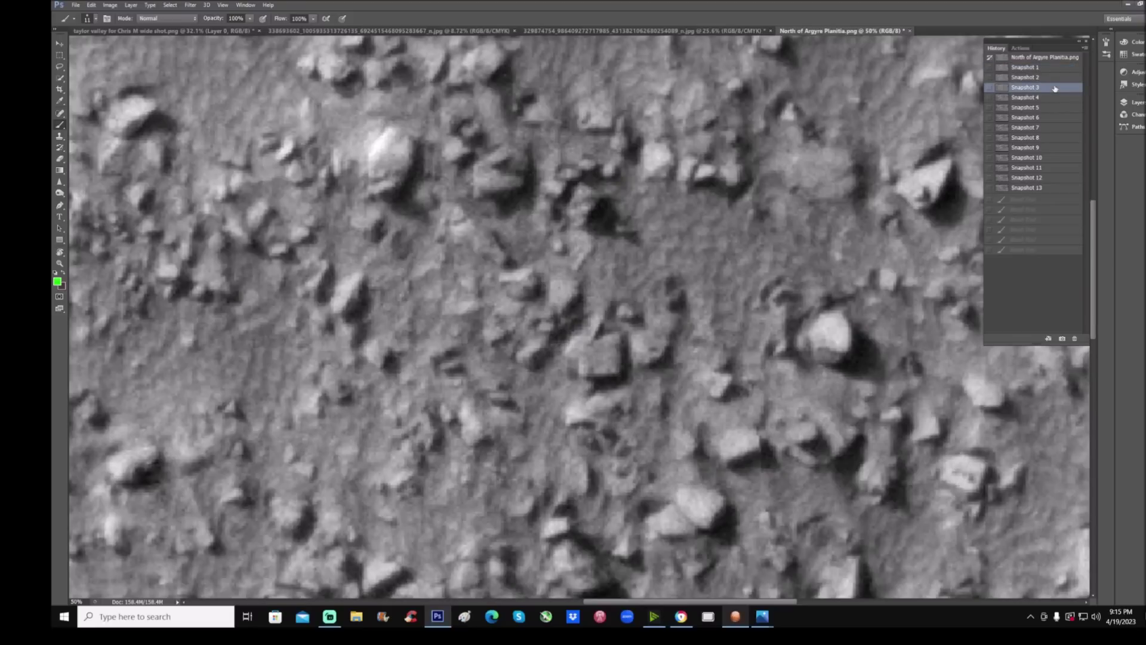
click(1055, 189)
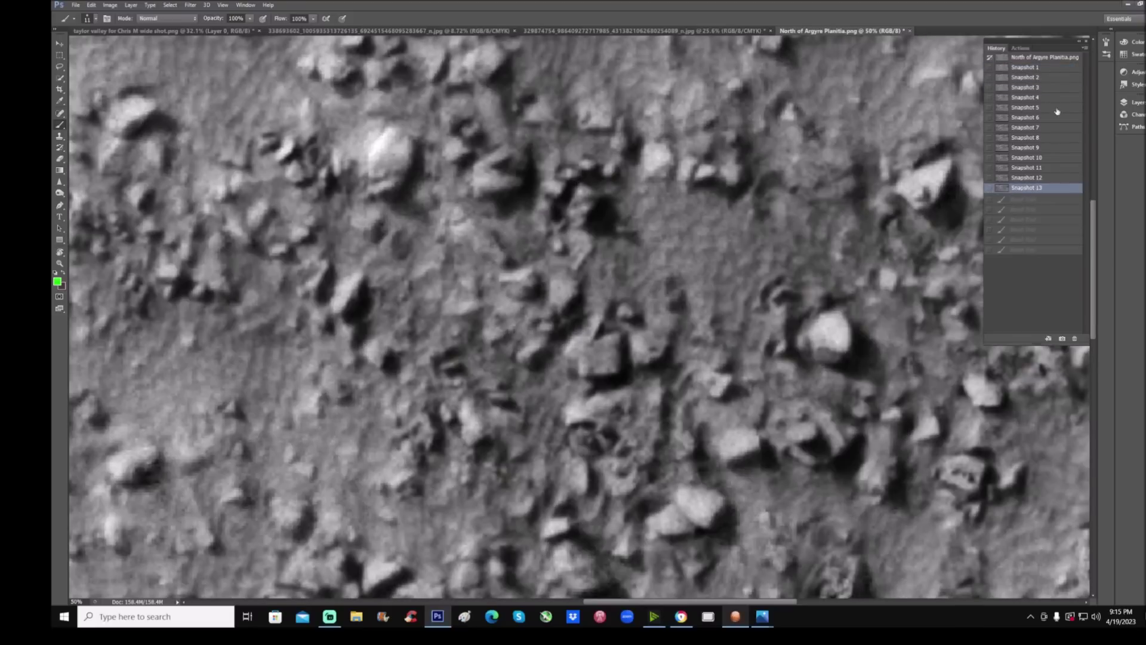
click(1055, 88)
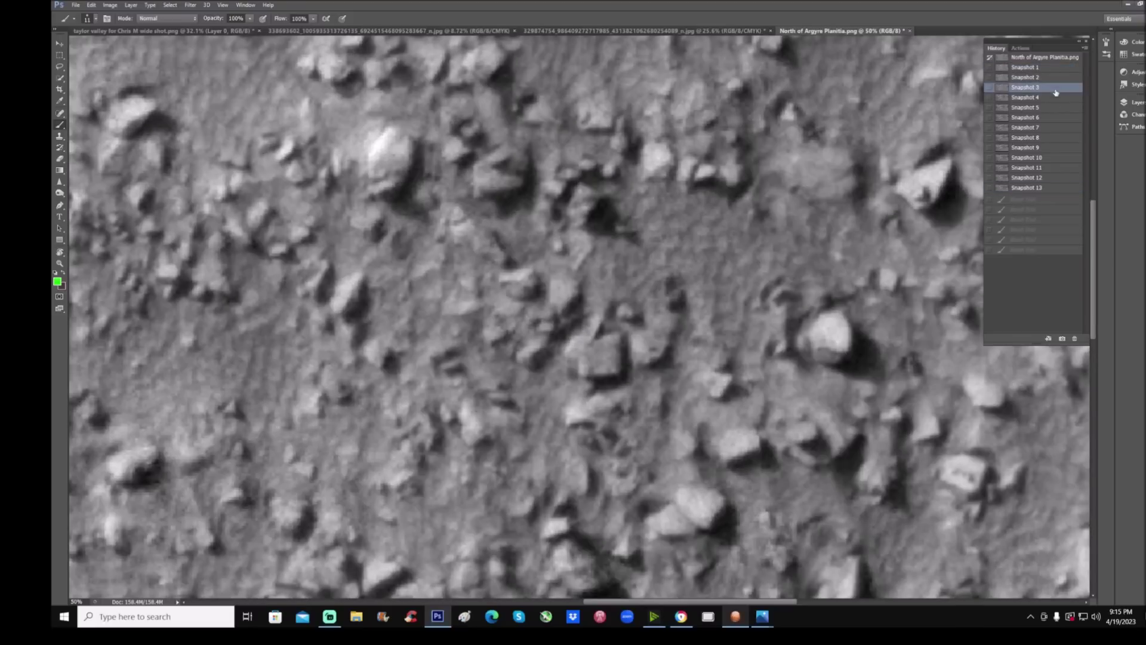
click(1055, 189)
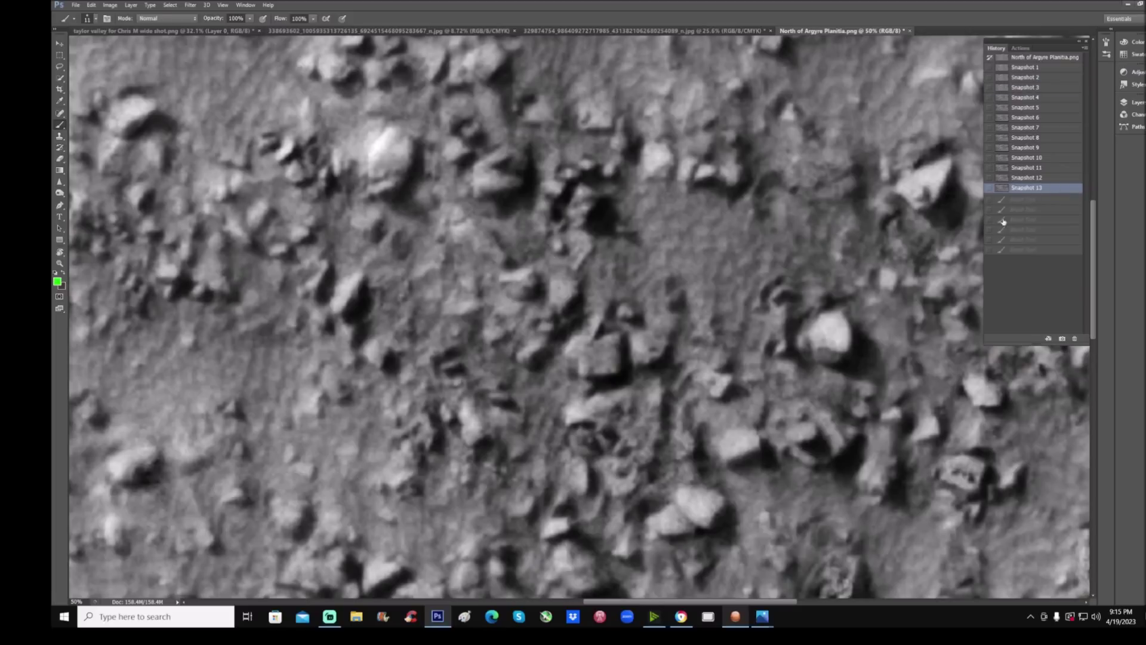
- Draw a green circle around the square rock, keeping it after undoing the traced edge strokes
drag(703, 602, 810, 598)
scroll(810, 597, up, 3)
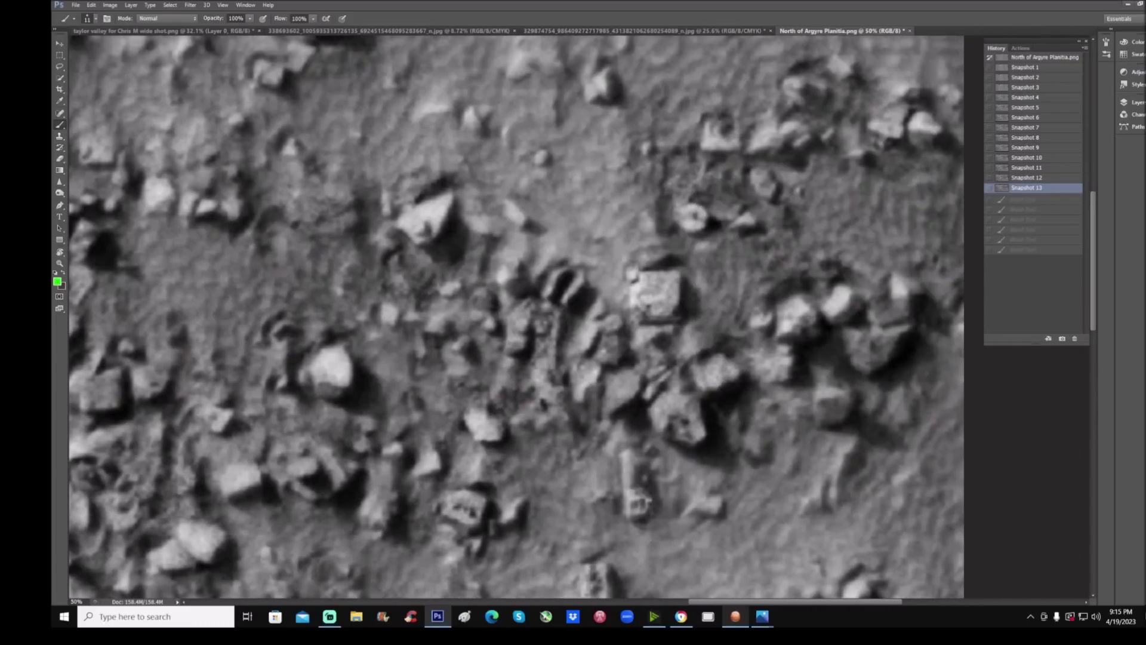
mouse_move(652, 238)
mouse_down()
mouse_move(606, 247)
mouse_move(625, 356)
mouse_move(723, 245)
mouse_move(625, 224)
mouse_up()
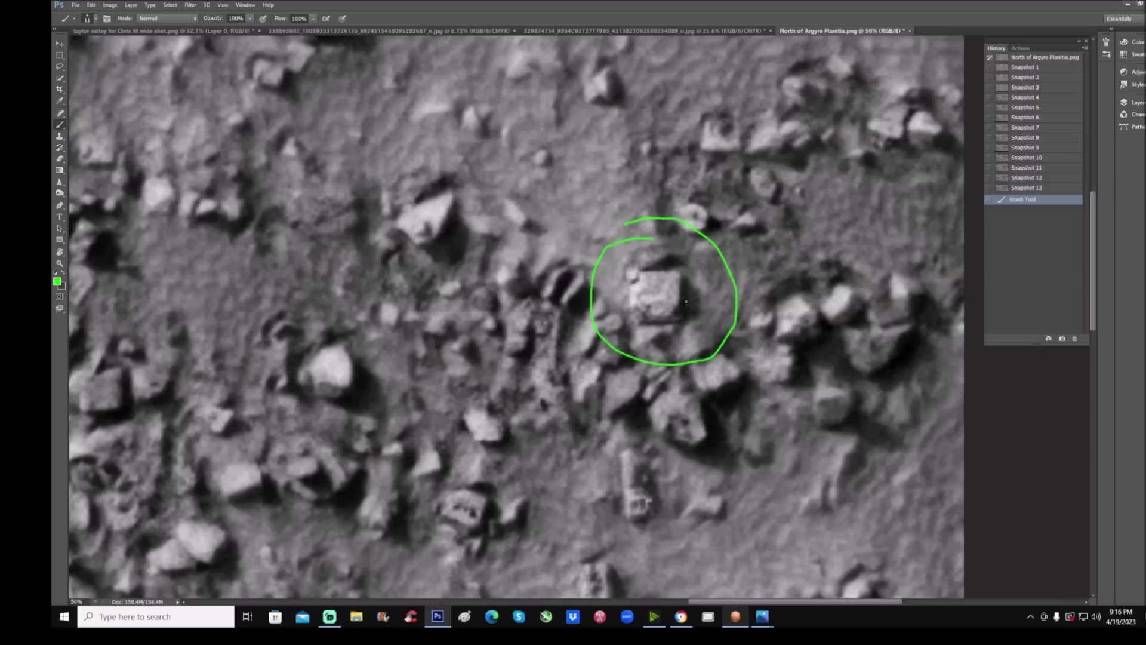
key(ctrl+plus)
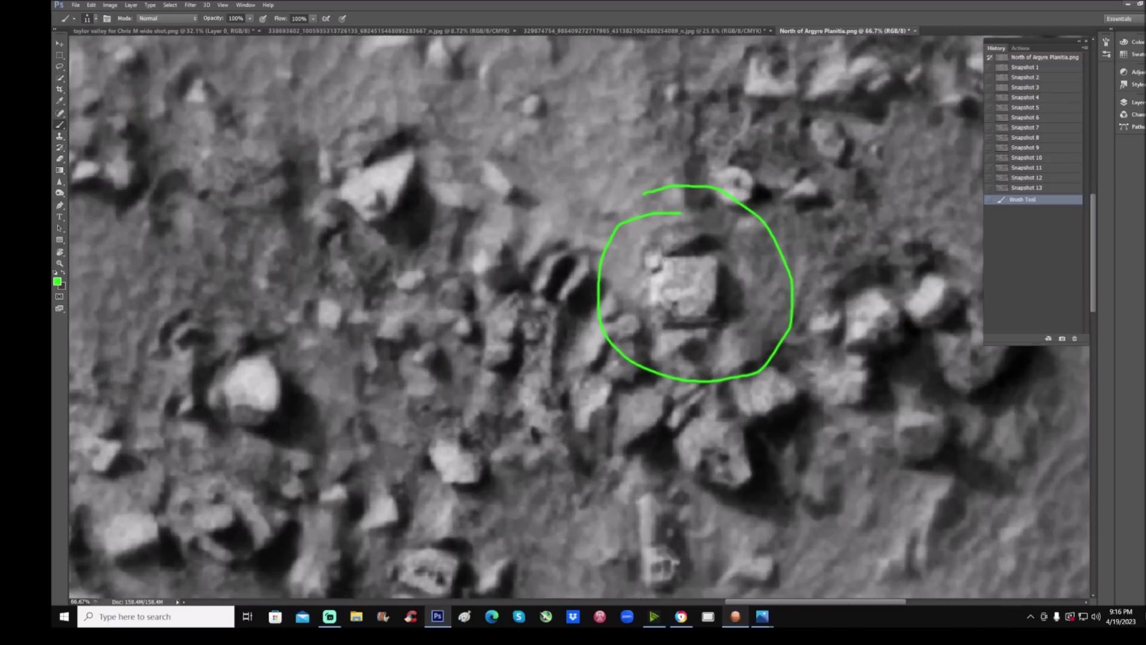
mouse_move(664, 258)
mouse_down()
mouse_move(717, 259)
mouse_move(712, 309)
mouse_move(682, 315)
mouse_up()
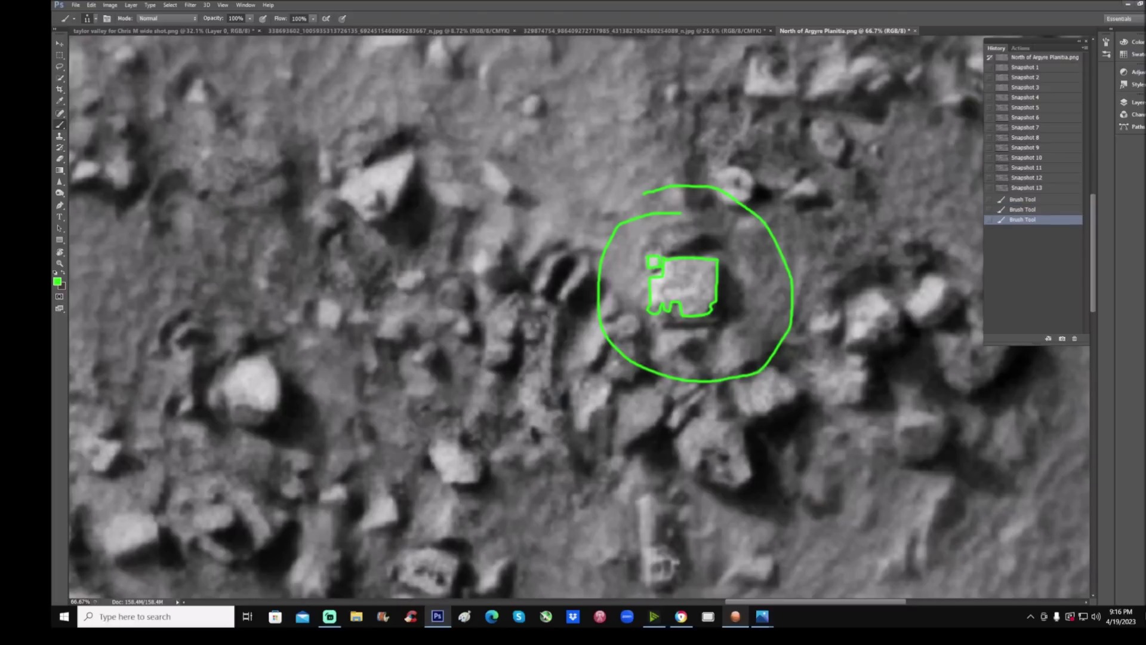
drag(642, 261, 641, 249)
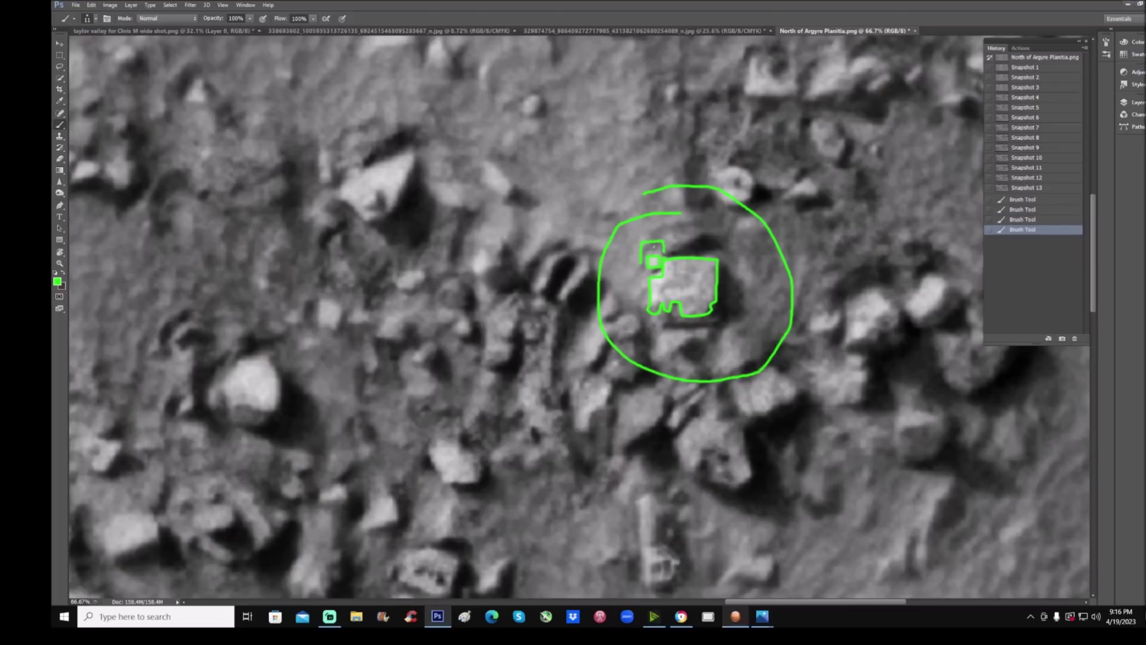
click(1043, 200)
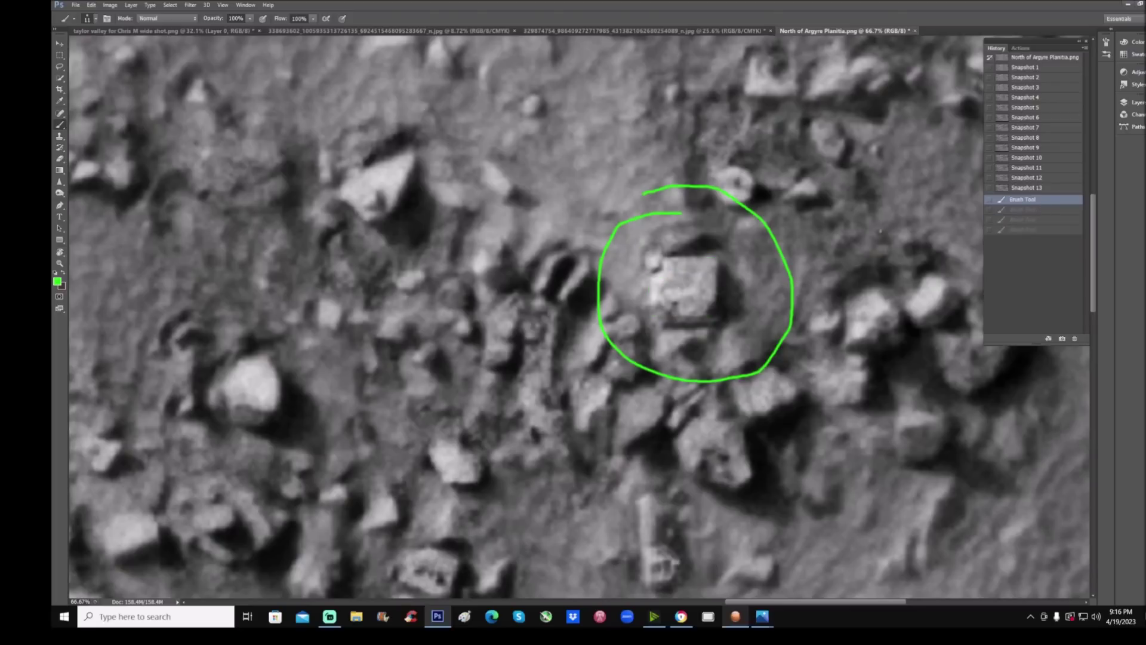
- Revert the traced square rock via History, then circle the central rocks and a lower-right group
mouse_move(670, 254)
mouse_down()
mouse_move(697, 239)
mouse_move(729, 244)
mouse_move(751, 301)
mouse_move(710, 341)
mouse_move(725, 339)
mouse_move(660, 356)
mouse_move(706, 341)
mouse_move(708, 329)
mouse_move(648, 331)
mouse_up()
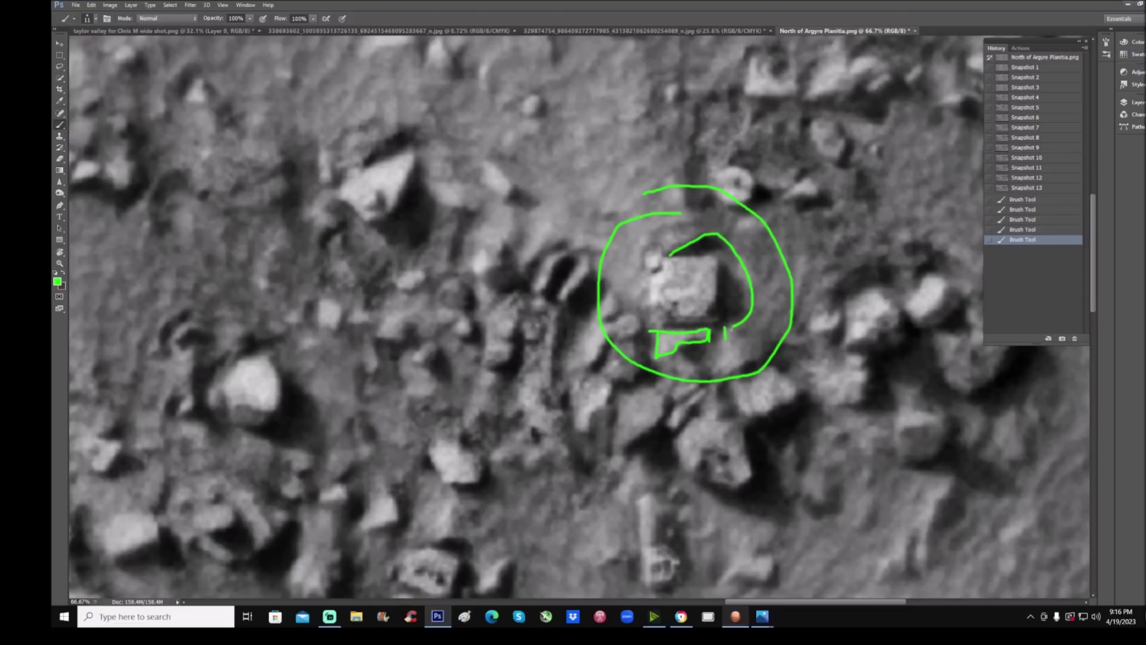
click(1046, 190)
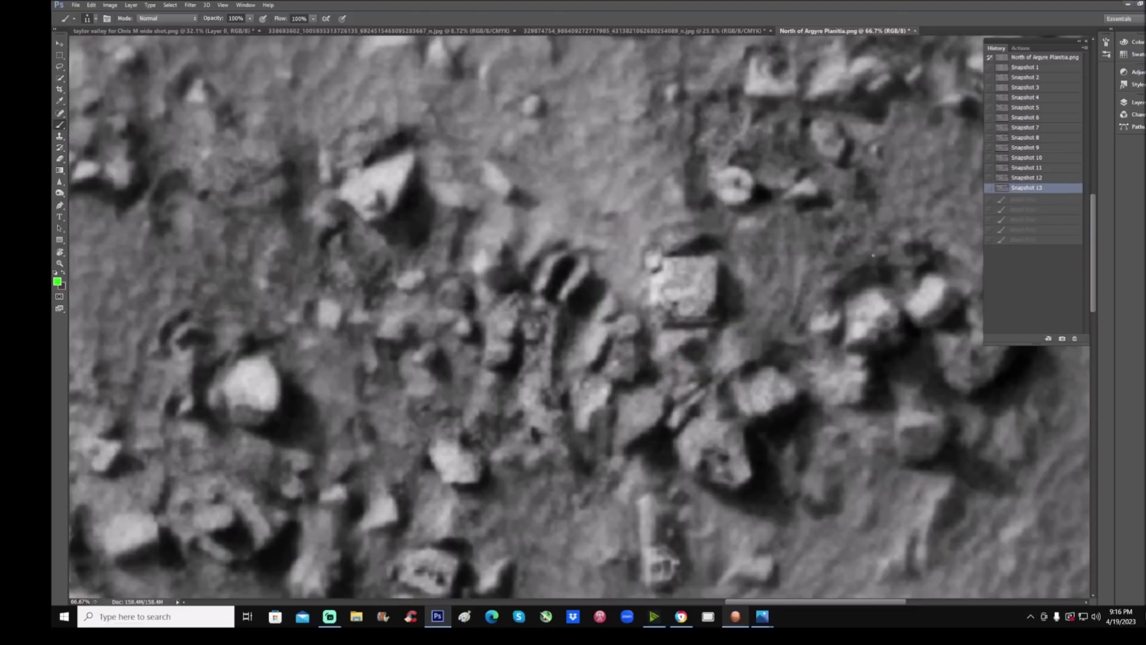
mouse_move(548, 286)
mouse_down()
mouse_move(444, 319)
mouse_move(496, 439)
mouse_move(615, 347)
mouse_move(547, 283)
mouse_up()
mouse_move(734, 409)
mouse_down()
mouse_move(639, 457)
mouse_move(721, 520)
mouse_move(716, 405)
mouse_up()
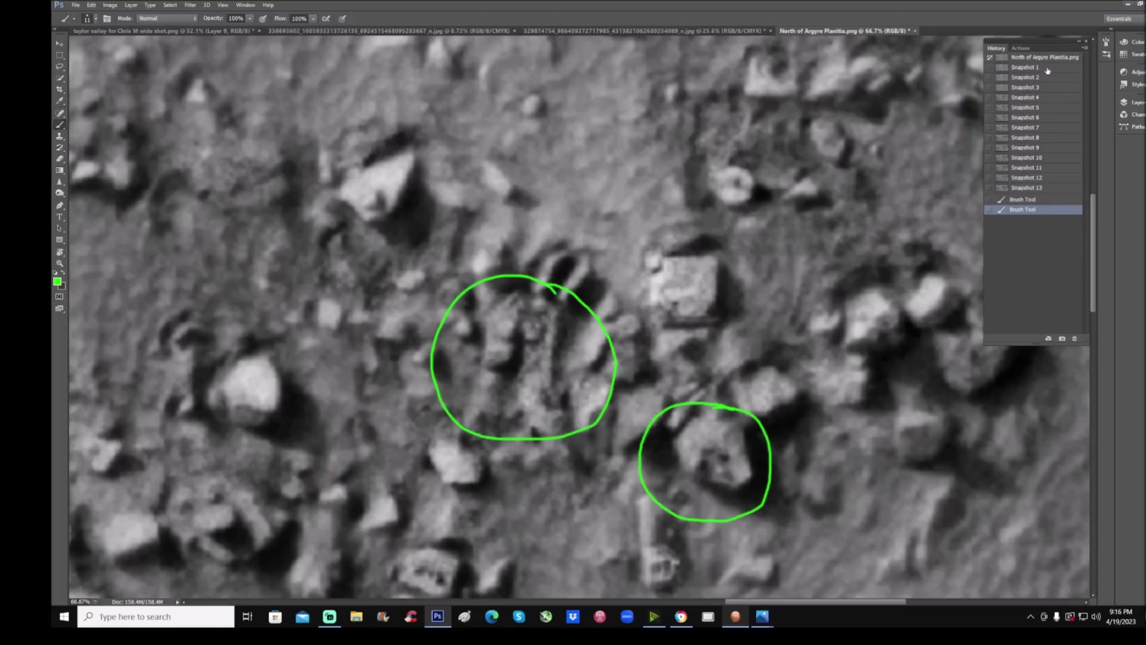
click(1051, 88)
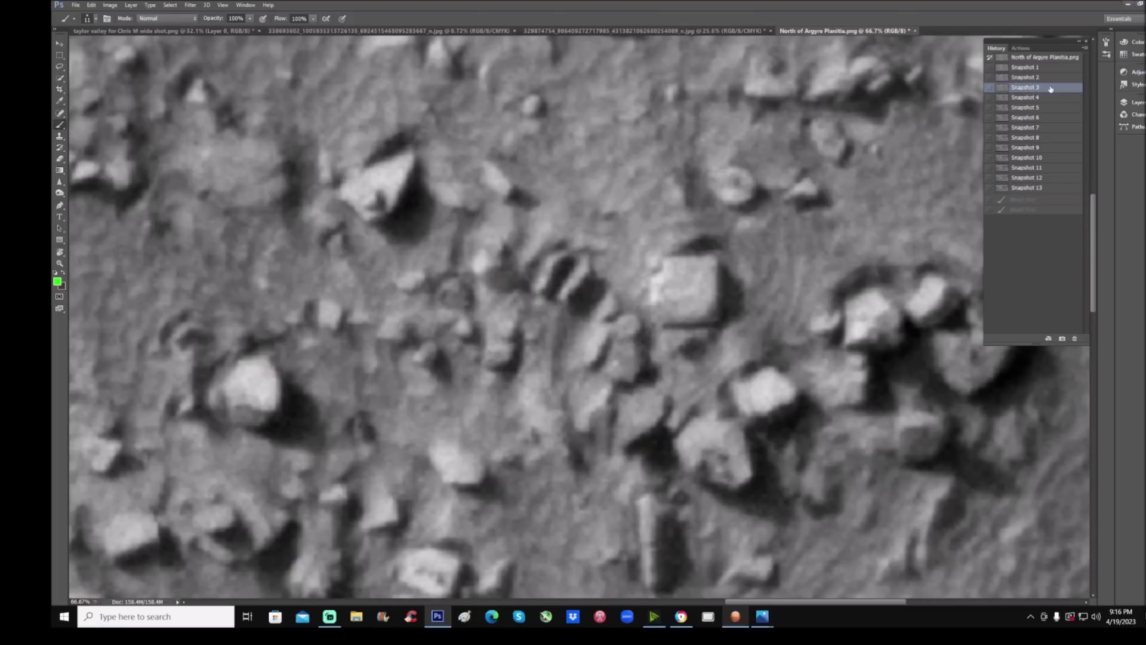
click(1060, 189)
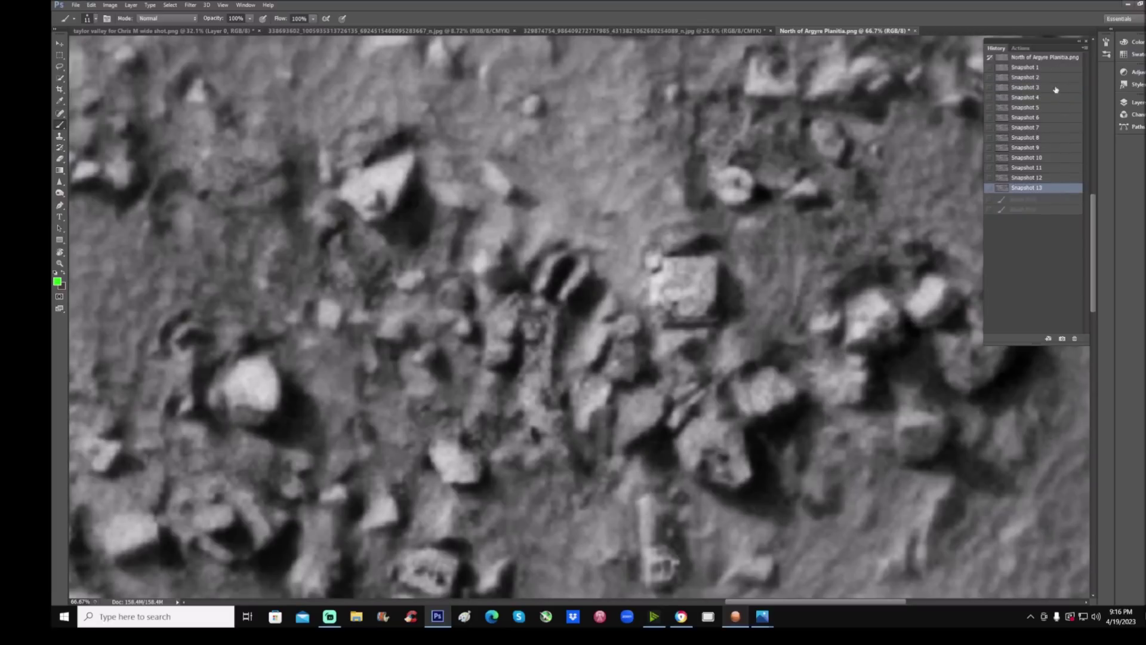
click(1057, 90)
click(1055, 189)
mouse_move(883, 271)
mouse_down()
mouse_move(830, 295)
mouse_move(929, 361)
mouse_move(865, 271)
mouse_move(878, 270)
mouse_up()
mouse_move(898, 406)
mouse_down()
mouse_move(890, 339)
mouse_move(882, 354)
mouse_move(895, 336)
mouse_move(904, 341)
mouse_up()
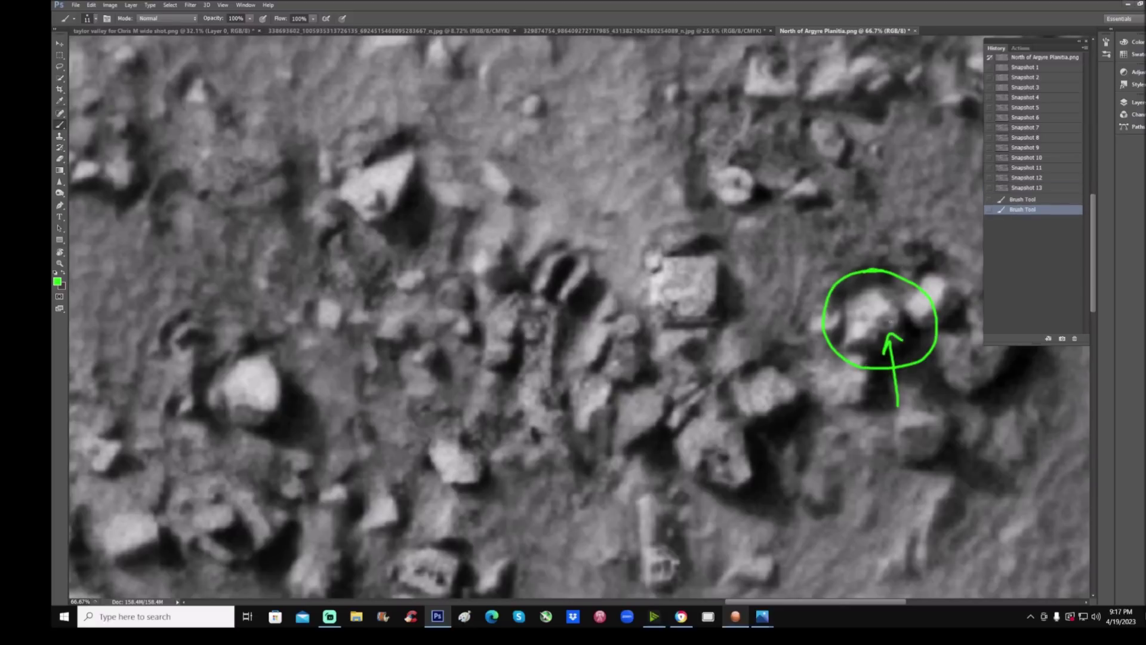
click(886, 322)
click(1041, 200)
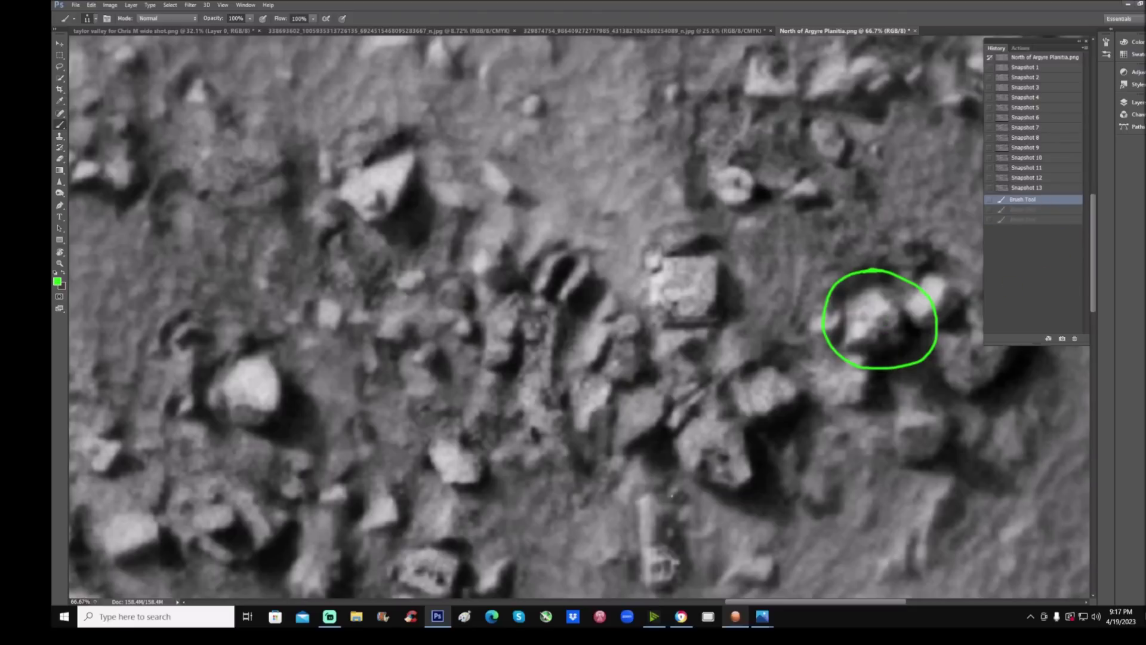
mouse_move(673, 494)
mouse_down()
mouse_move(615, 480)
mouse_move(612, 588)
mouse_move(691, 555)
mouse_move(678, 491)
mouse_up()
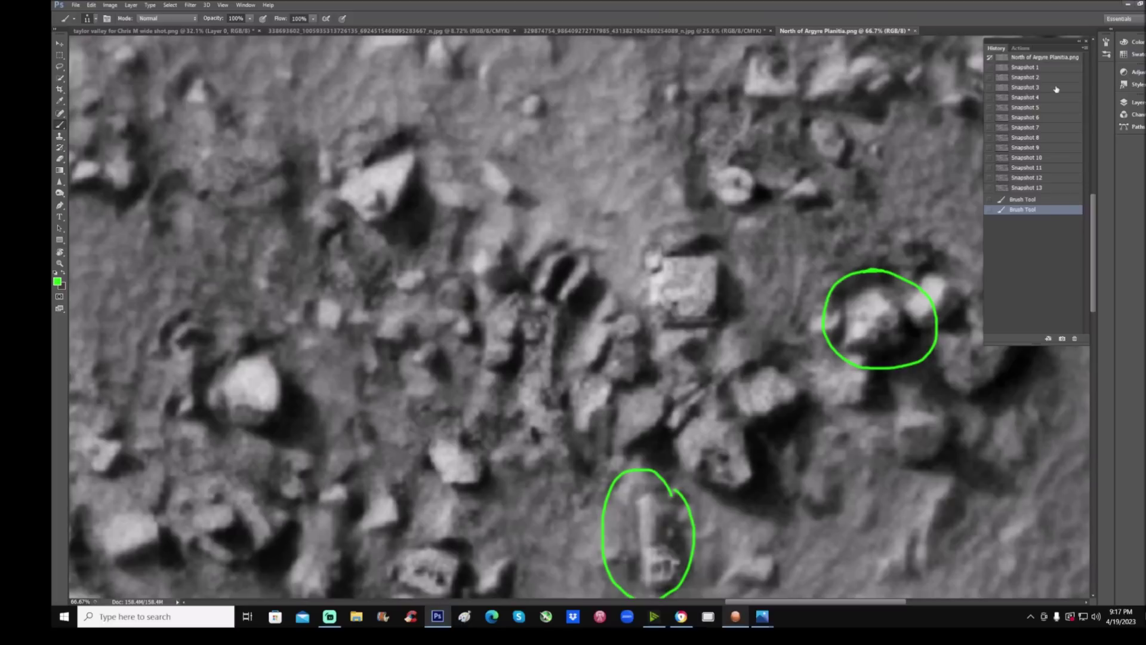
click(1026, 87)
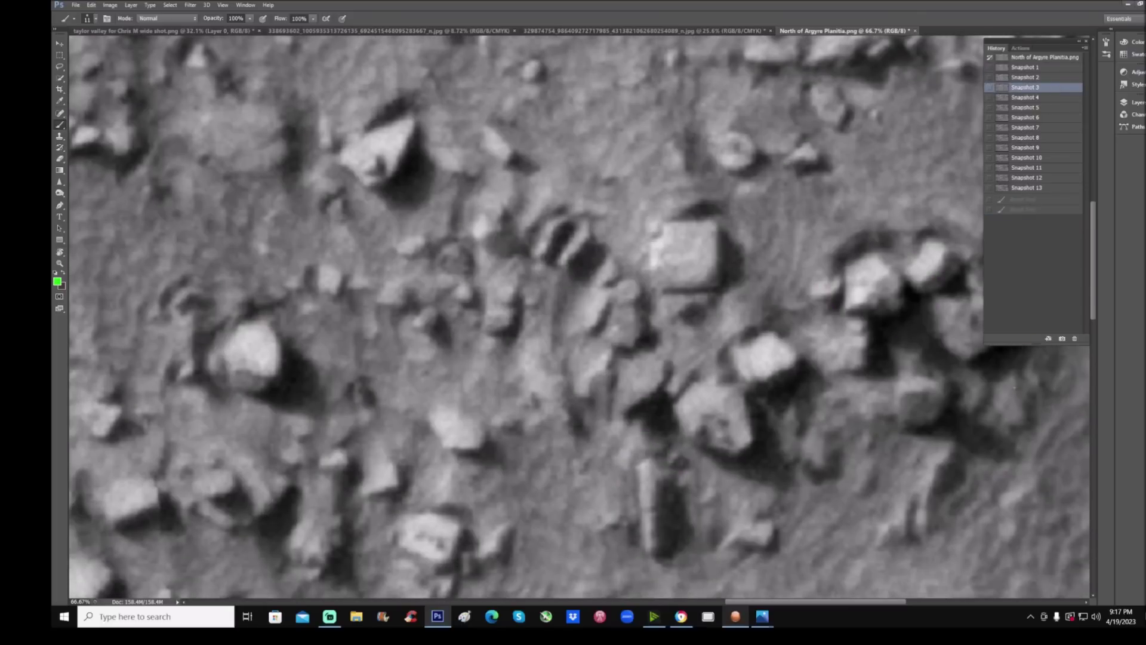
- Try a circle, arrow and outline around the rectangular rock, reverting to Snapshots 13 and 3
mouse_move(681, 437)
mouse_down()
mouse_move(669, 583)
mouse_move(659, 421)
mouse_up()
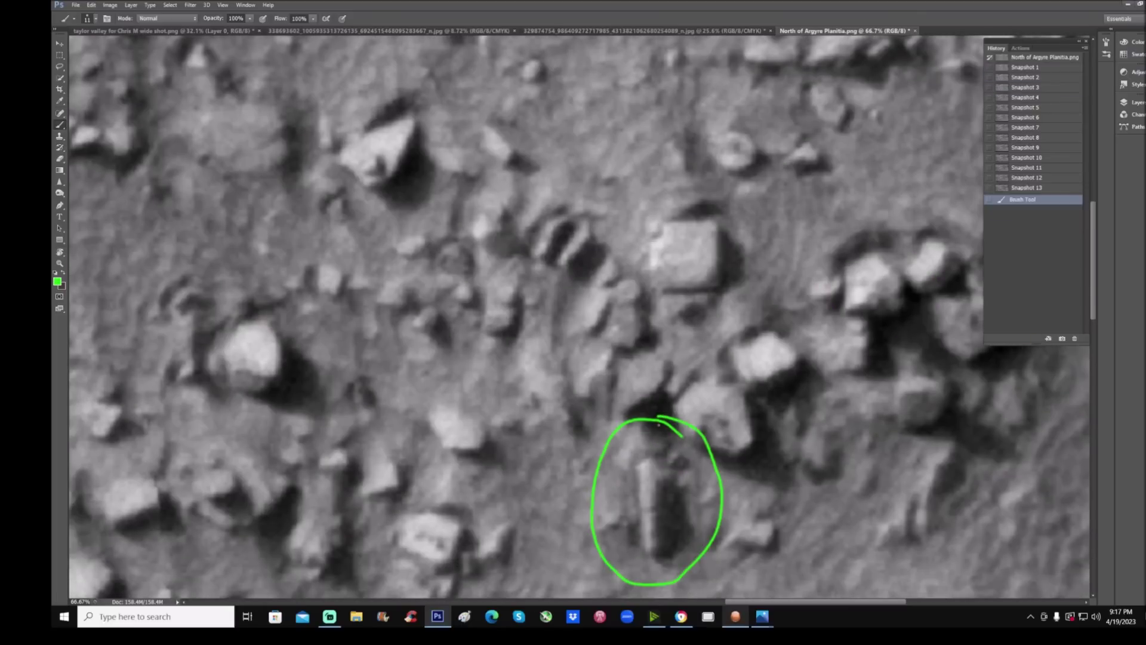
mouse_move(721, 485)
mouse_down()
mouse_move(682, 490)
mouse_move(693, 480)
mouse_move(700, 494)
mouse_move(668, 501)
mouse_move(678, 491)
mouse_move(669, 492)
mouse_up()
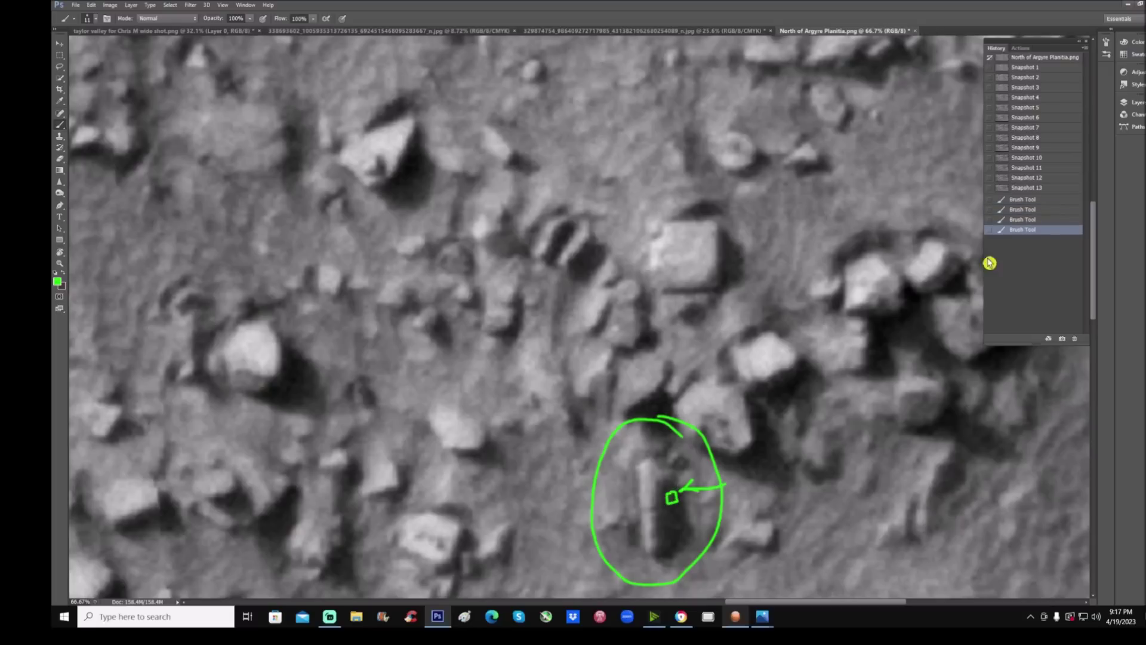
click(1044, 190)
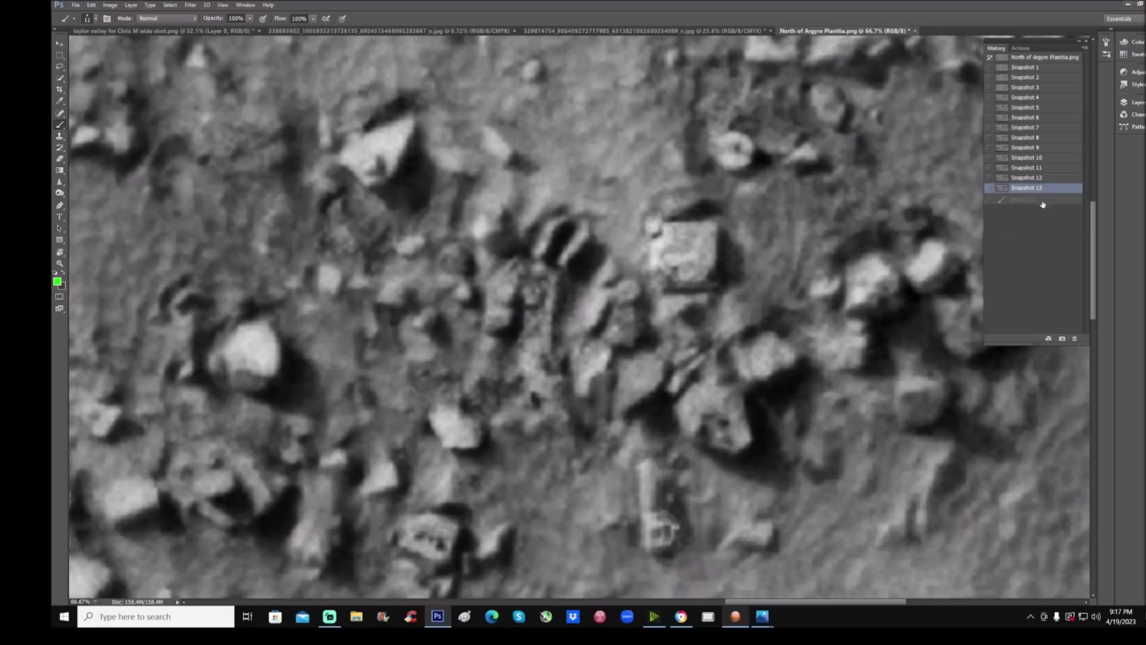
mouse_move(654, 508)
mouse_down()
mouse_move(653, 561)
mouse_move(675, 509)
mouse_move(648, 507)
mouse_up()
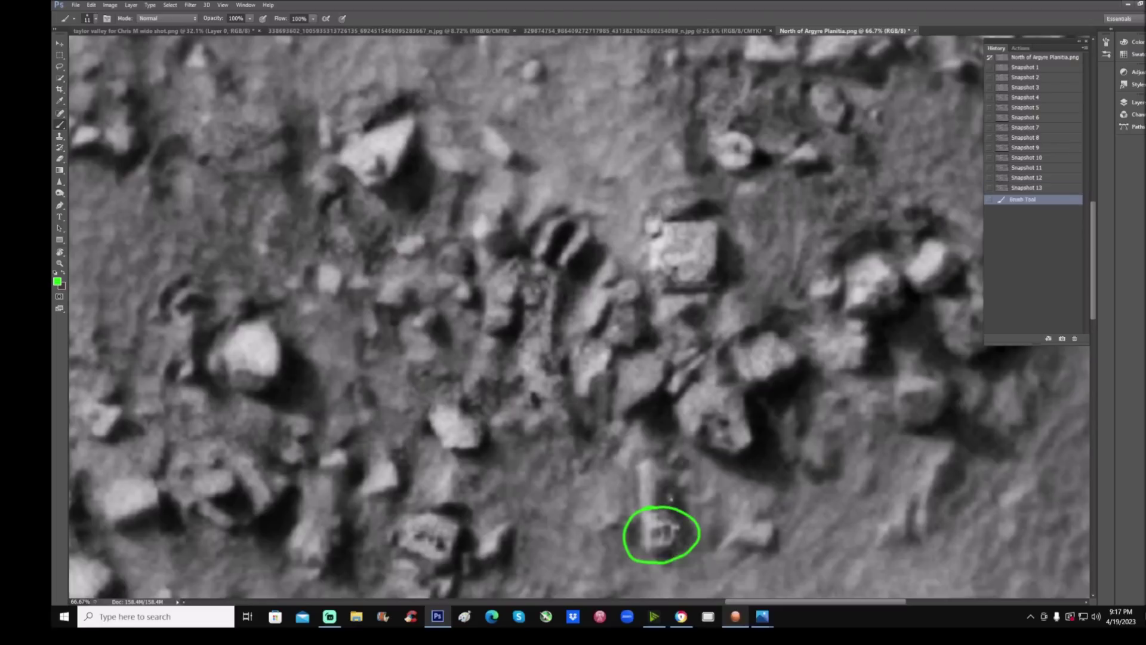
click(1049, 88)
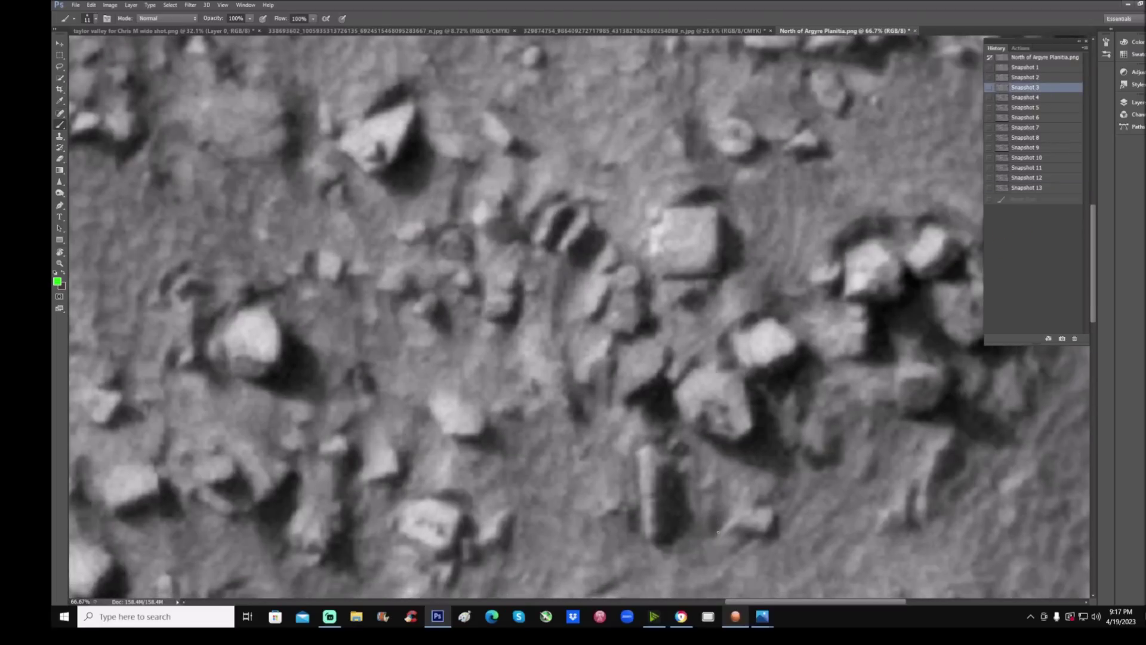
mouse_move(681, 469)
mouse_down()
mouse_move(660, 465)
mouse_move(648, 486)
mouse_move(646, 547)
mouse_move(680, 531)
mouse_move(697, 474)
mouse_move(681, 467)
mouse_up()
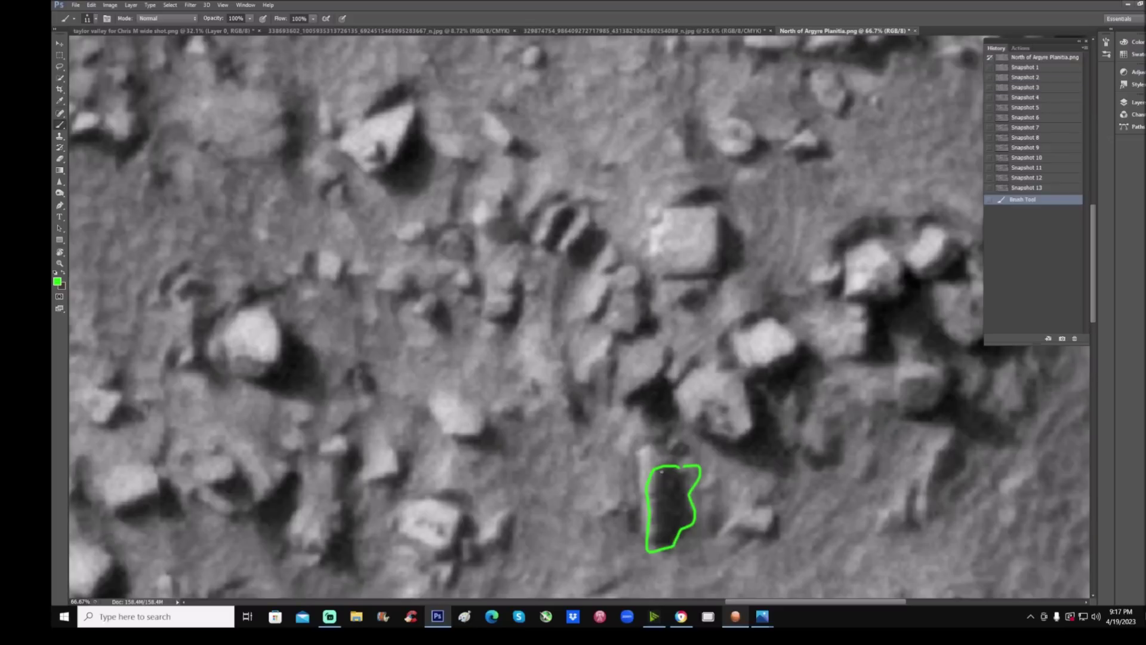
click(1043, 190)
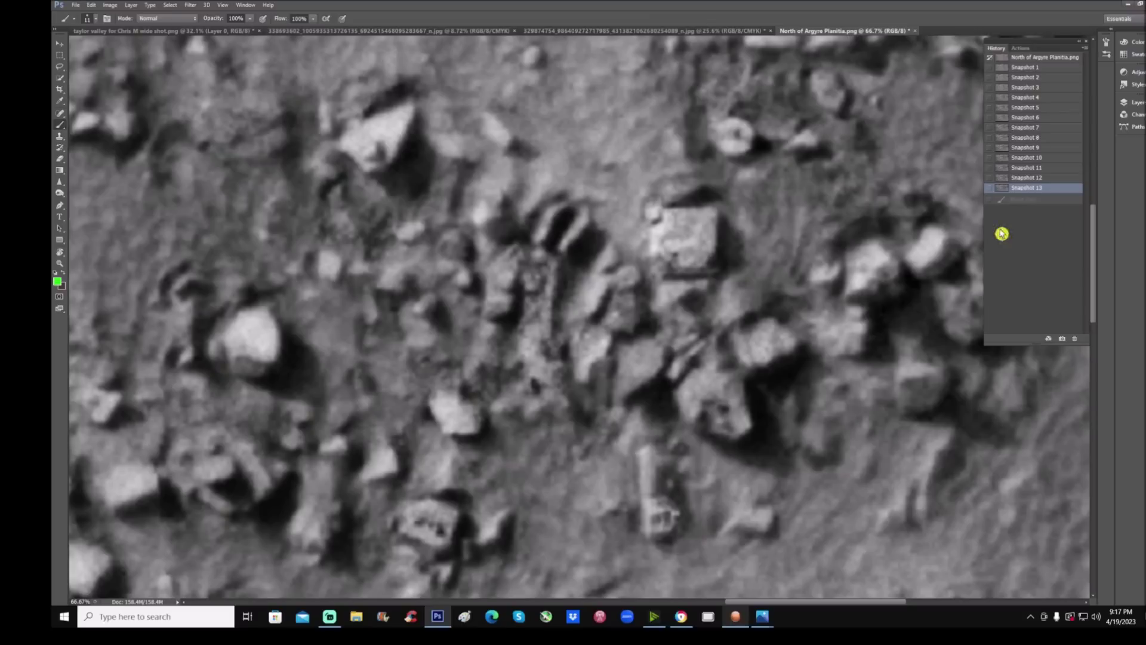
- Pan to a new area, circle the central rock in green and add an arrow pointing at it
drag(1095, 259, 1094, 317)
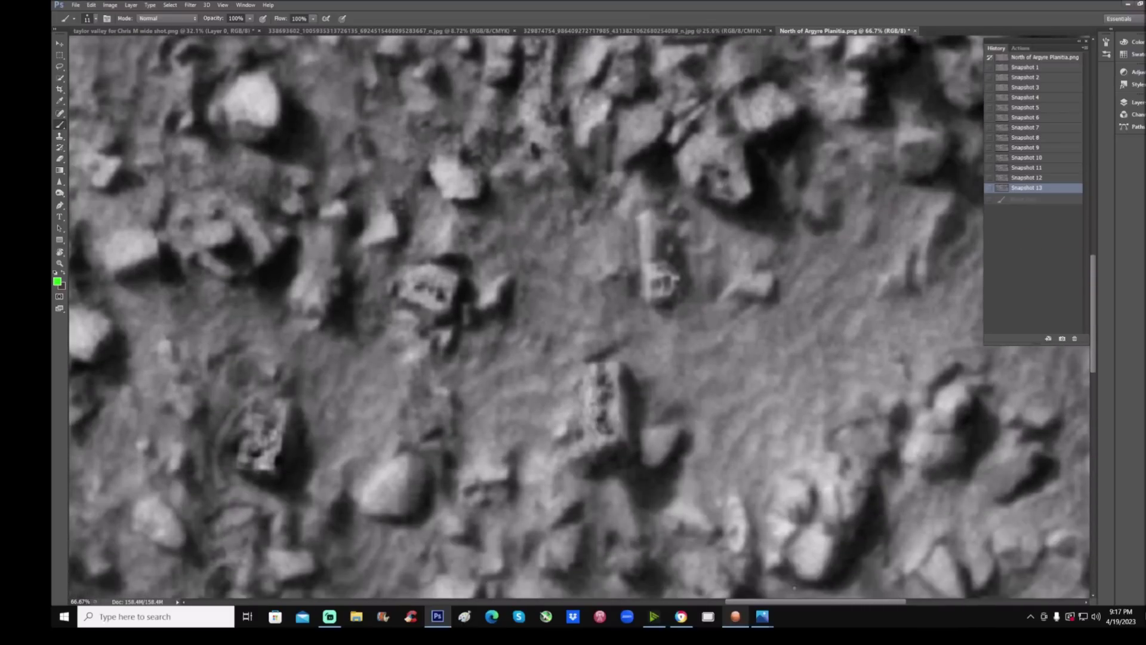
drag(794, 603, 723, 605)
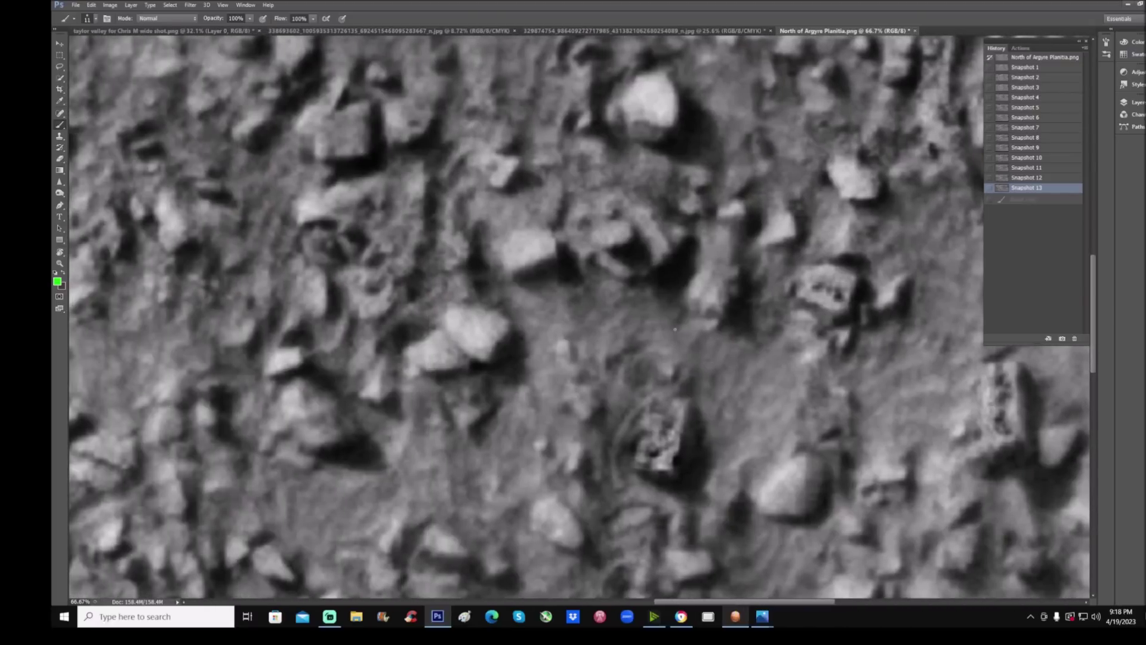
mouse_move(675, 329)
mouse_down()
mouse_move(558, 389)
mouse_move(582, 526)
mouse_move(759, 412)
mouse_move(684, 331)
mouse_up()
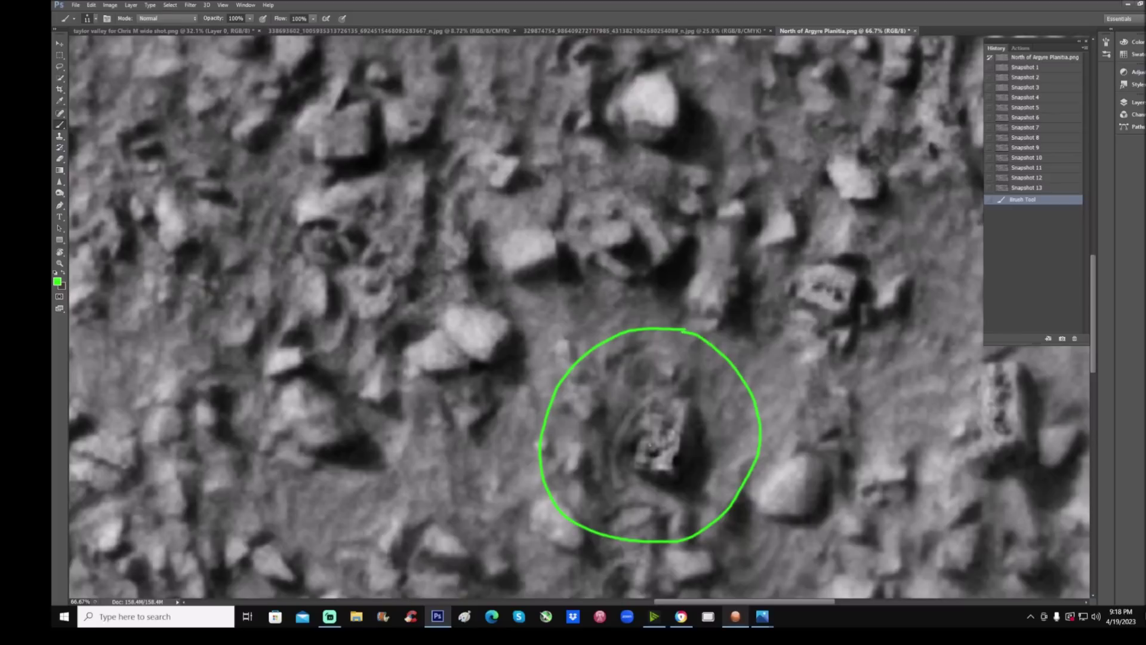
mouse_move(651, 447)
mouse_down()
mouse_move(671, 437)
mouse_move(666, 418)
mouse_move(632, 448)
mouse_move(637, 466)
mouse_move(648, 458)
mouse_move(675, 471)
mouse_move(677, 400)
mouse_up()
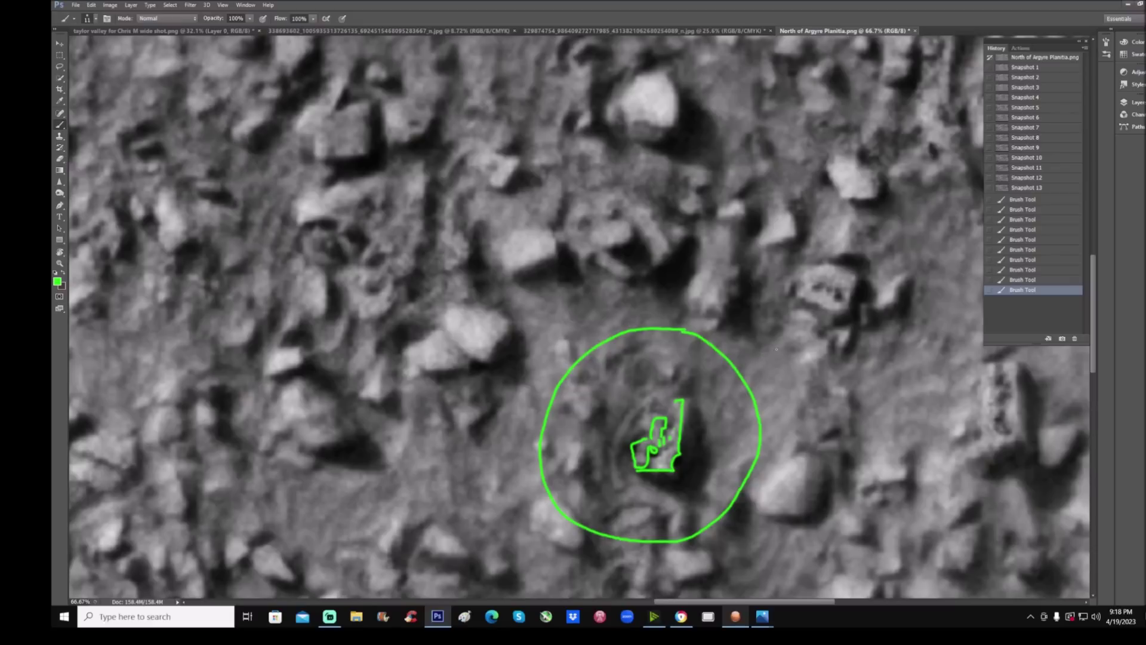
click(1060, 201)
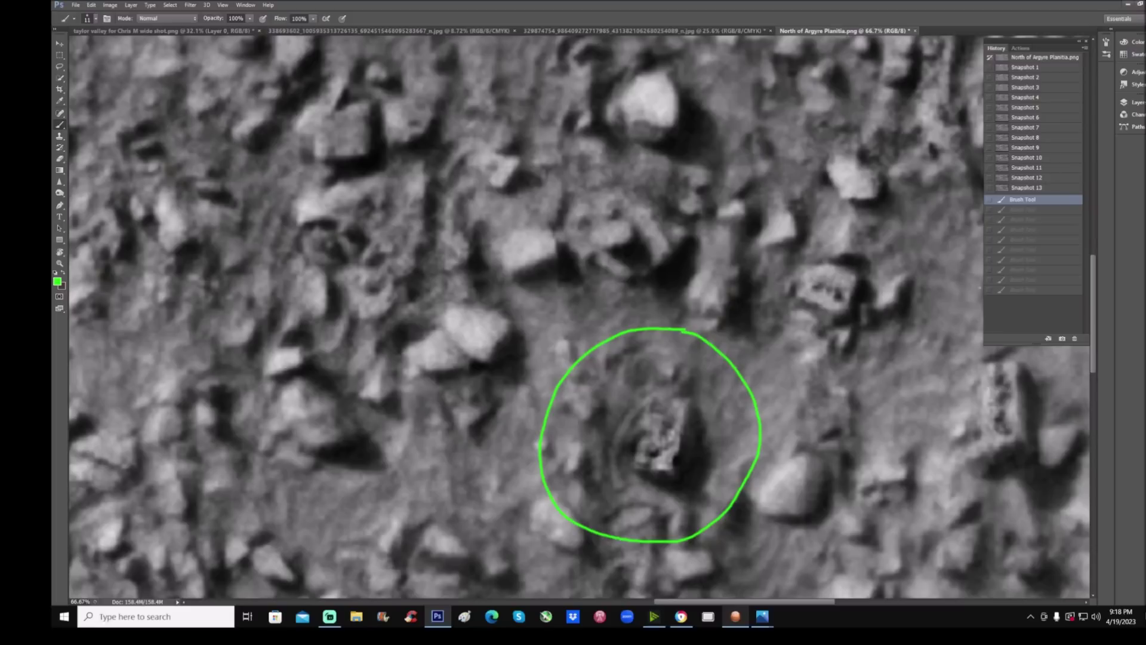
mouse_move(483, 386)
mouse_down()
mouse_move(615, 421)
mouse_move(585, 425)
mouse_move(600, 403)
mouse_up()
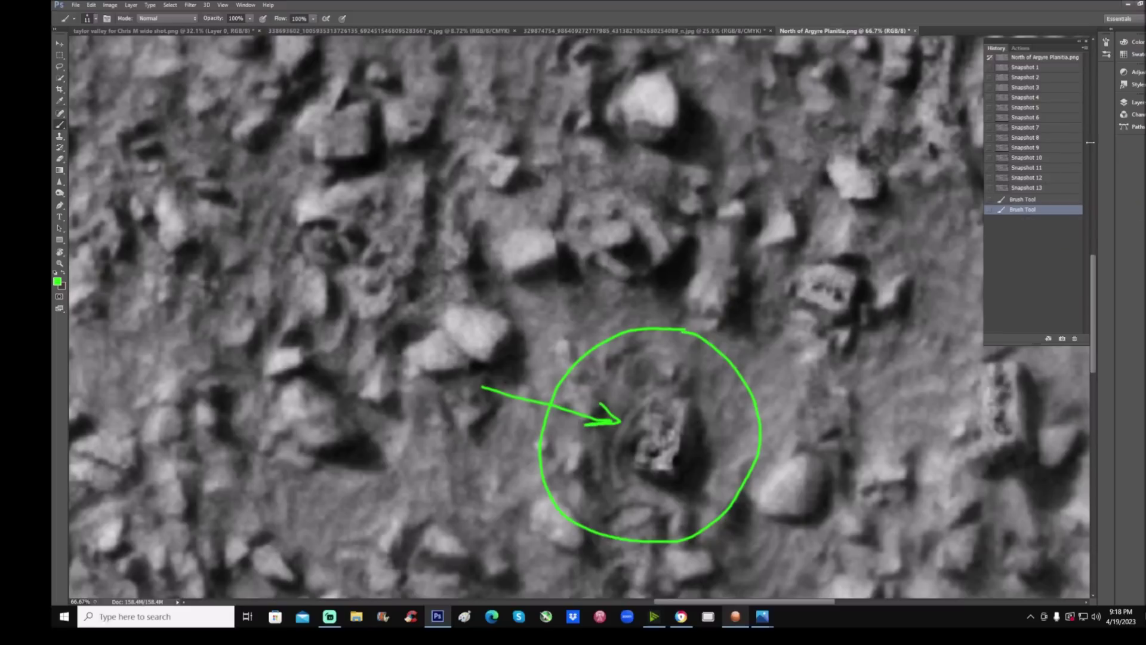
- Step through Snapshots 3, 4 and 9 in History to compare versions
click(1027, 87)
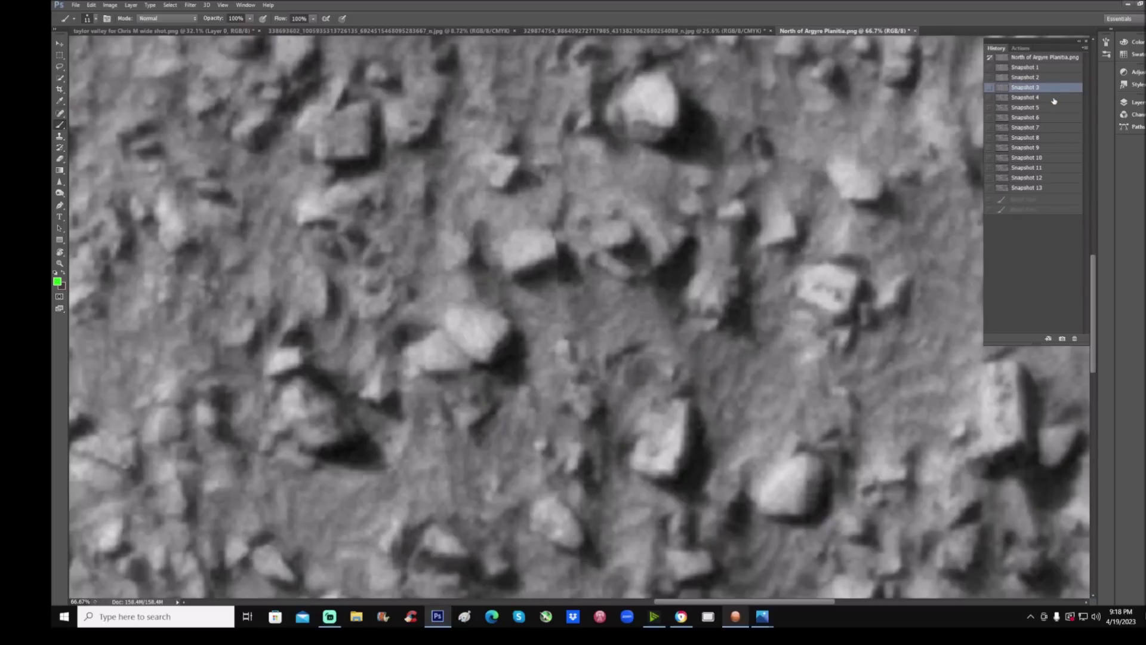
click(1056, 99)
click(1055, 135)
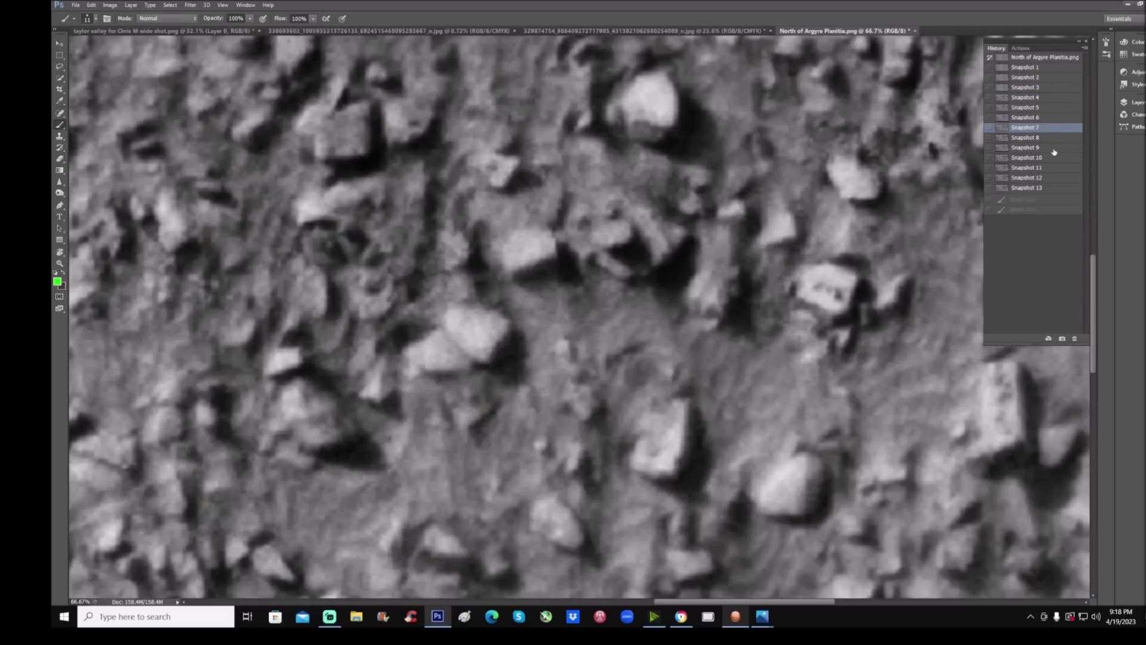
click(1055, 148)
- Compare Snapshot 10 with Snapshot 13, settling on Snapshot 13
click(1055, 189)
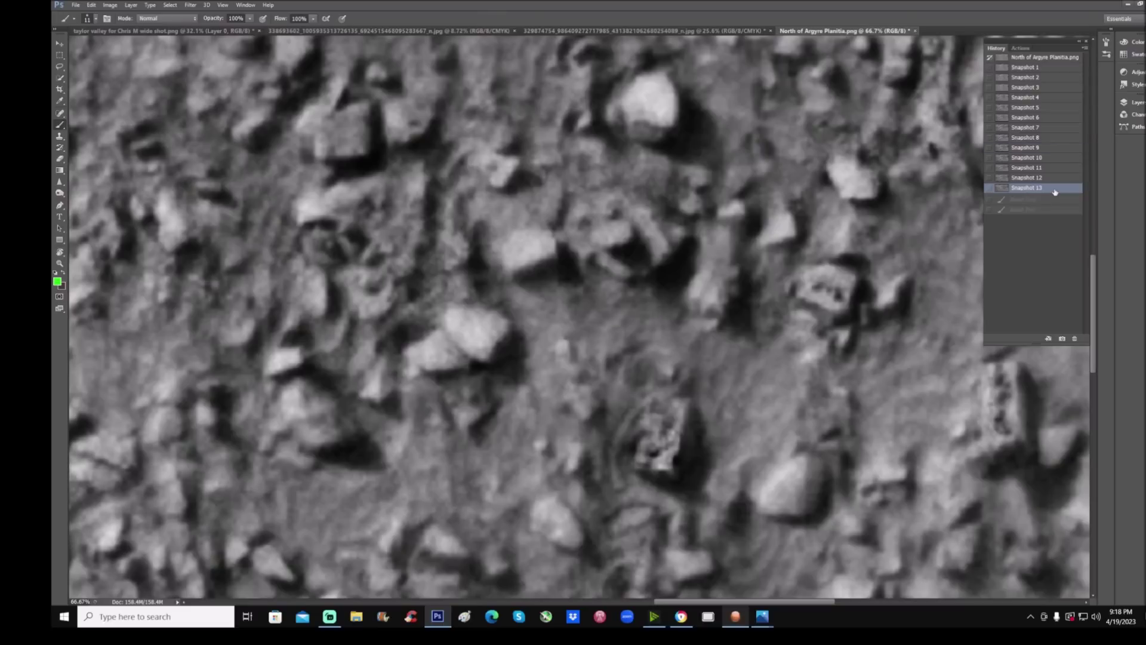
click(1061, 157)
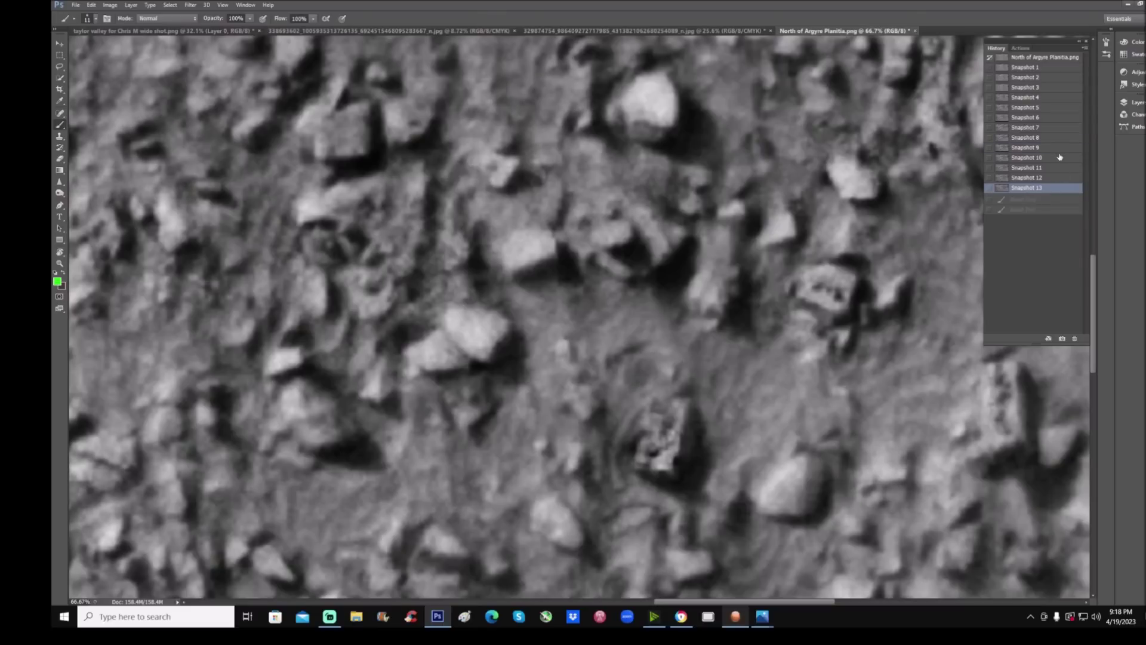
click(1057, 190)
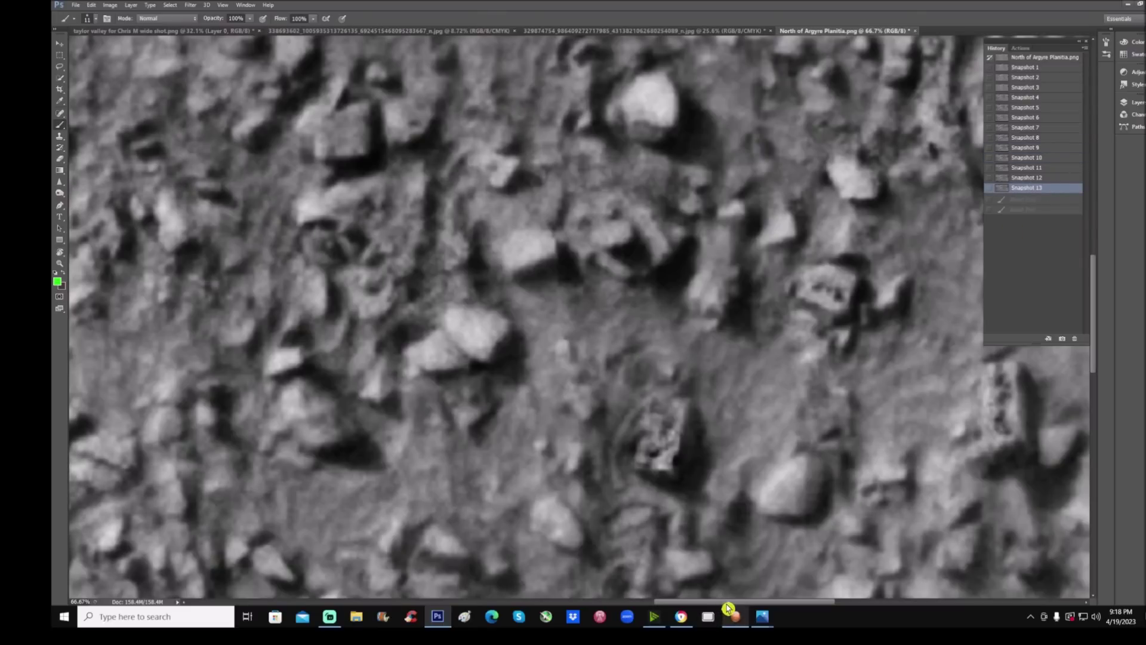
- Circle the rectangular rock in green, then undo the added detail marks
scroll(728, 602, right, 5)
mouse_move(681, 332)
mouse_down()
mouse_move(649, 330)
mouse_move(582, 496)
mouse_move(651, 316)
mouse_up()
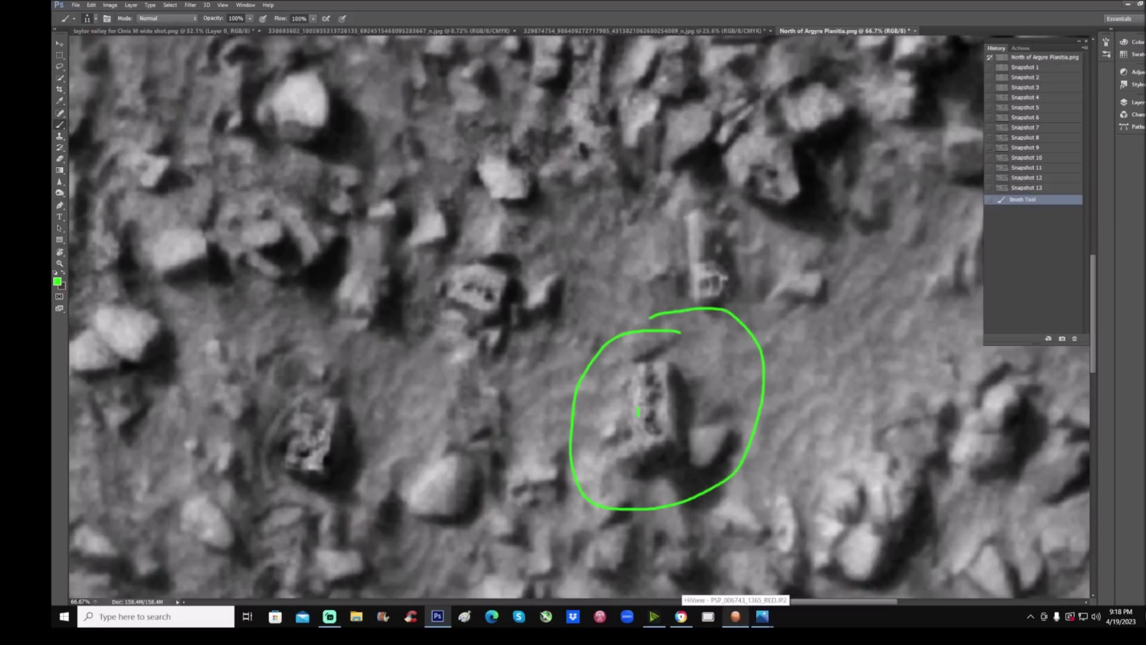
mouse_move(637, 413)
mouse_down()
mouse_move(648, 364)
mouse_move(637, 363)
mouse_move(663, 362)
mouse_move(669, 445)
mouse_move(630, 450)
mouse_up()
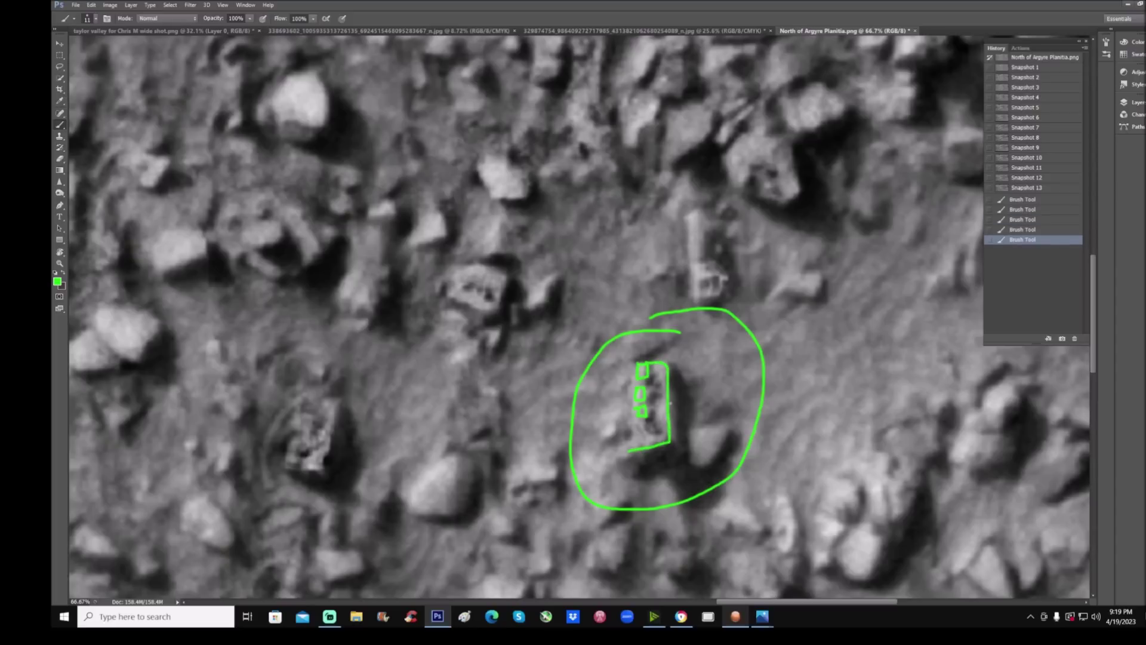
drag(667, 390, 676, 377)
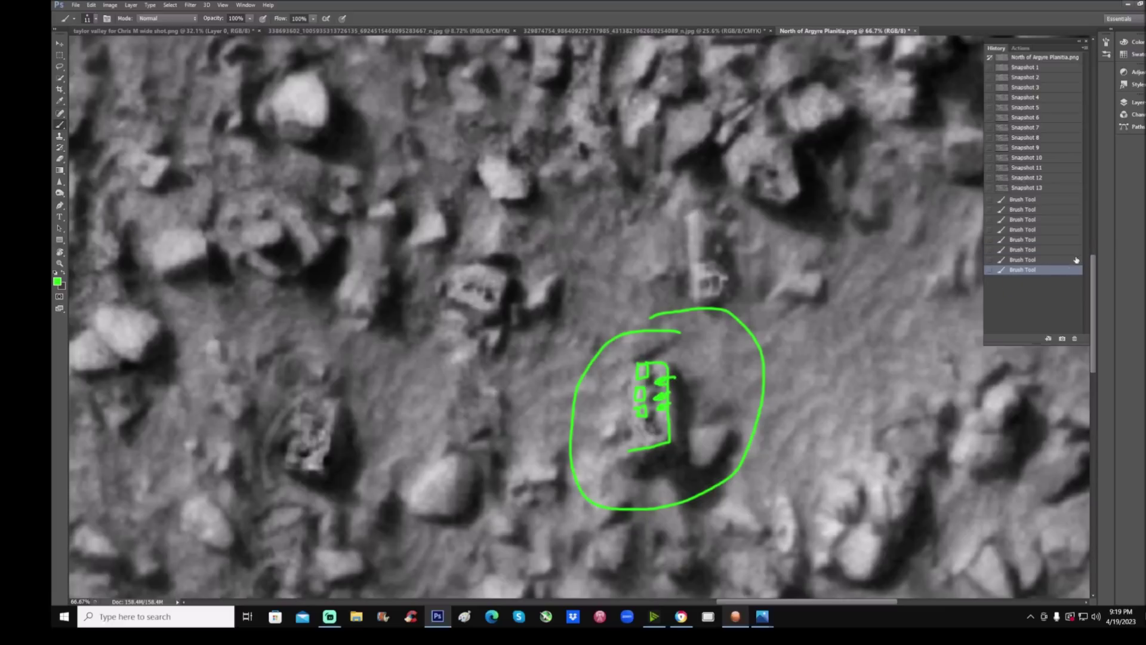
click(1059, 204)
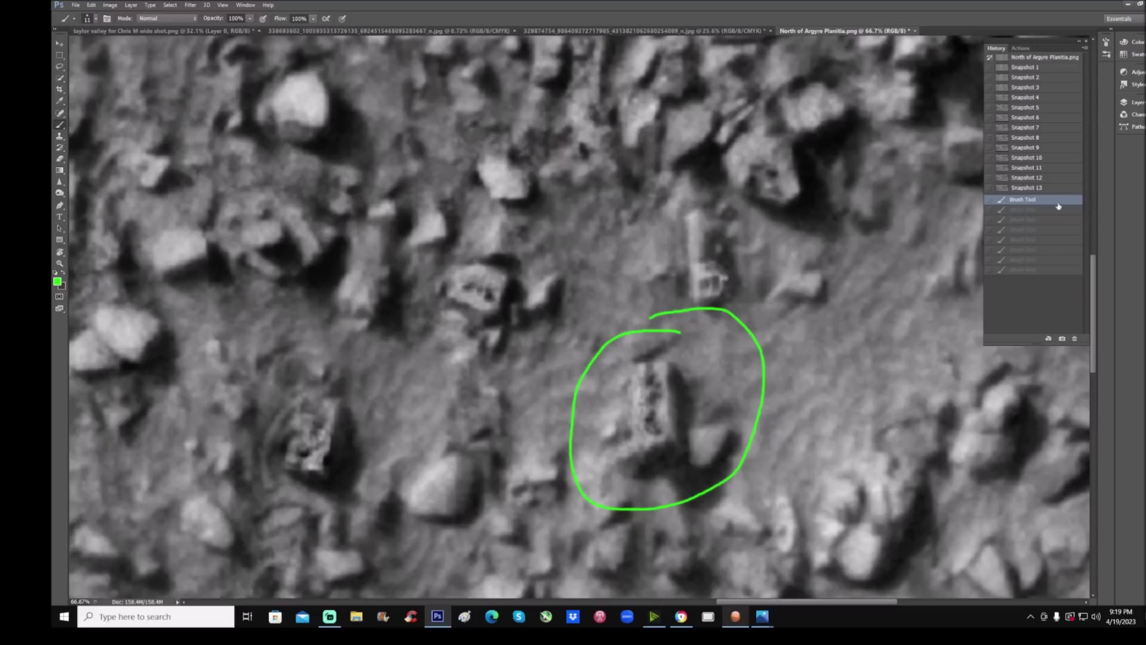
- Zoom out to 33.3%, scroll down and left through the field, then zoom back to 50%
key(ctrl+minus)
key(ctrl+minus)
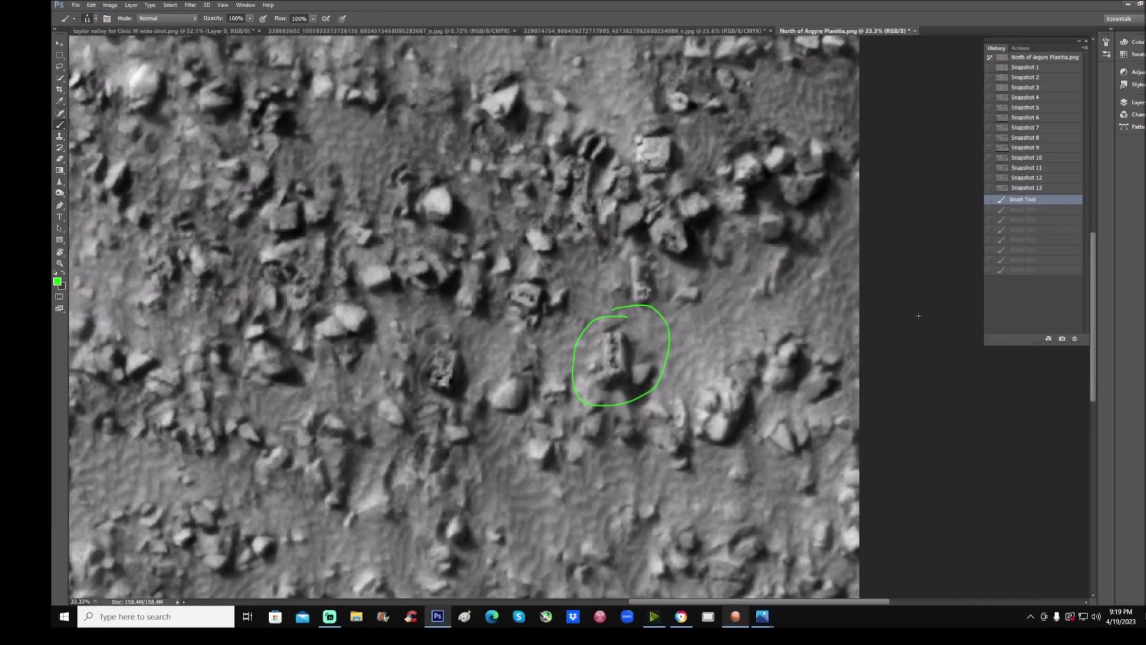
scroll(919, 316, down, 1)
scroll(919, 316, down, 5)
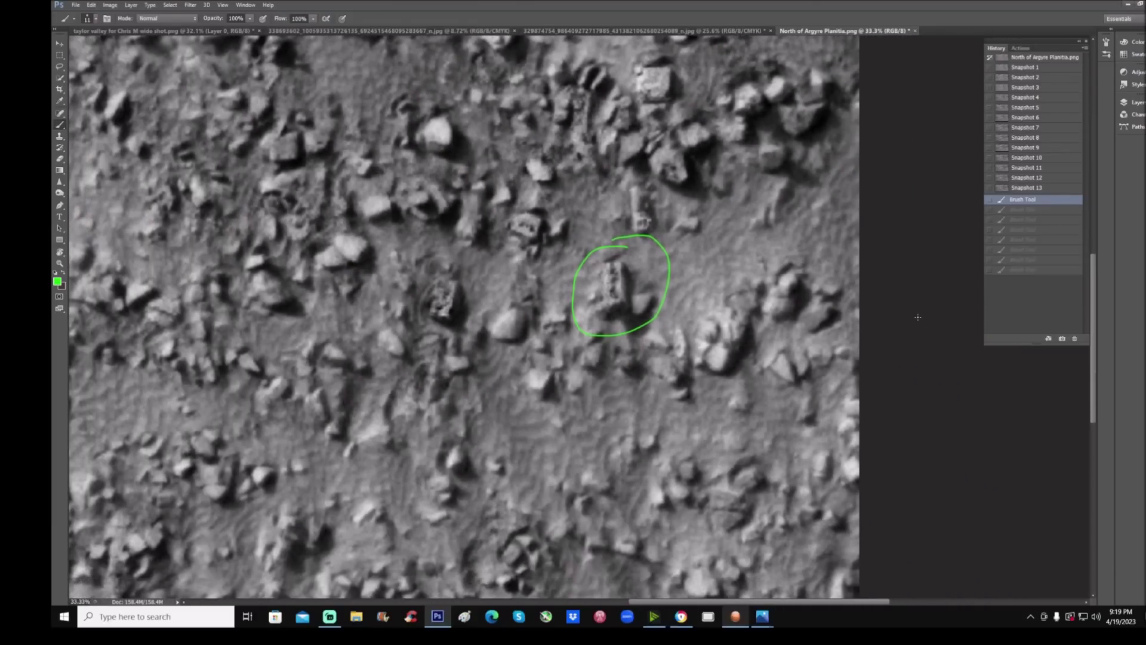
scroll(918, 319, down, 1)
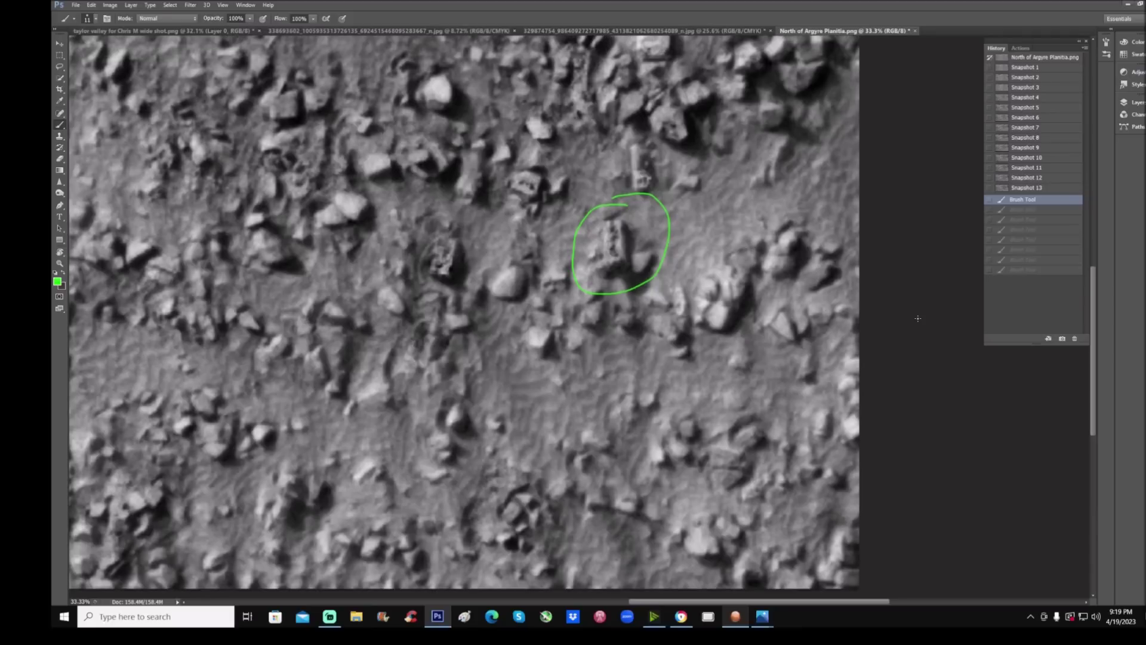
scroll(752, 536, left, 5)
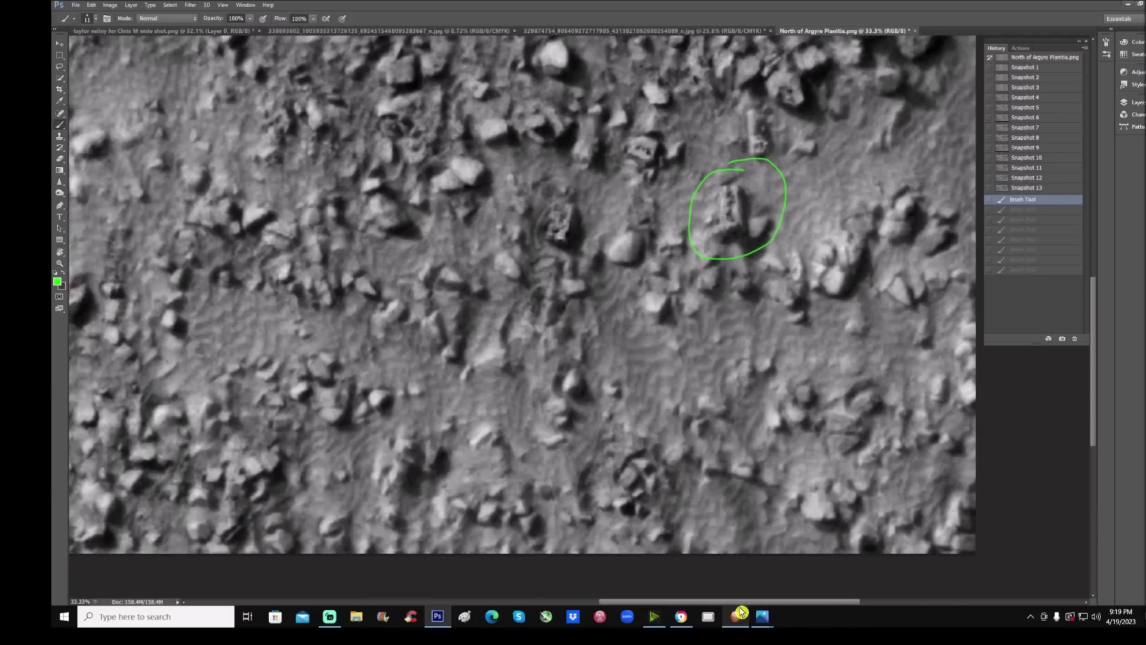
scroll(752, 536, down, 2)
scroll(522, 295, down, 2)
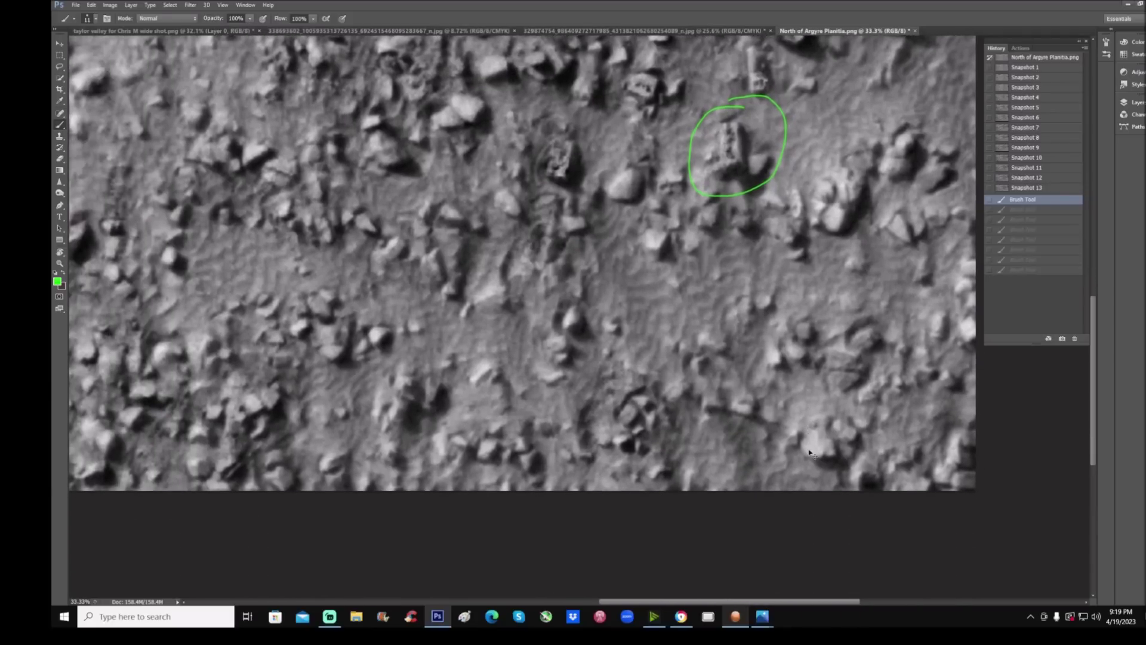
key(ctrl+plus)
mouse_move(651, 378)
mouse_down()
mouse_move(594, 528)
mouse_move(706, 383)
mouse_move(618, 369)
mouse_up()
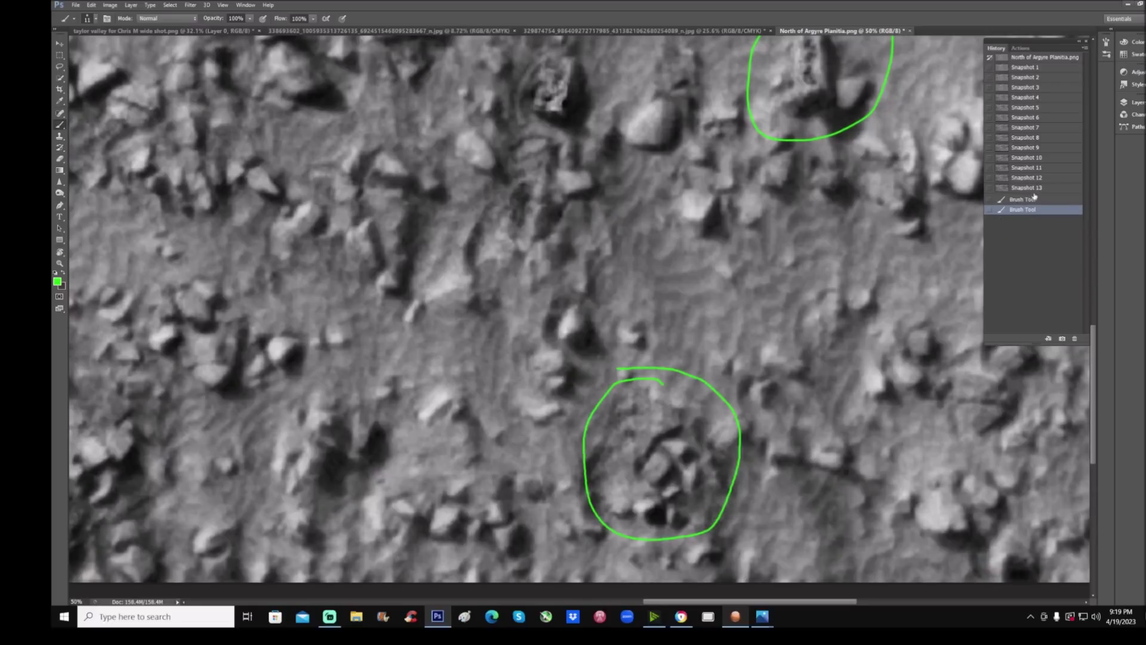
mouse_move(661, 442)
mouse_down()
mouse_move(693, 438)
mouse_move(696, 499)
mouse_up()
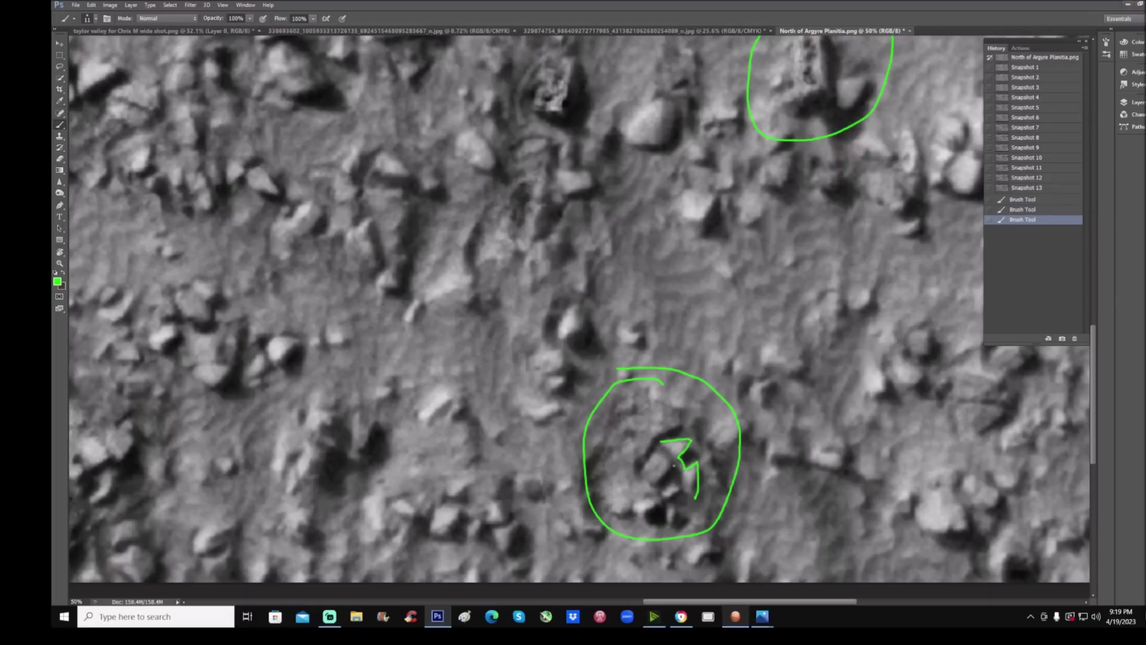
click(1027, 188)
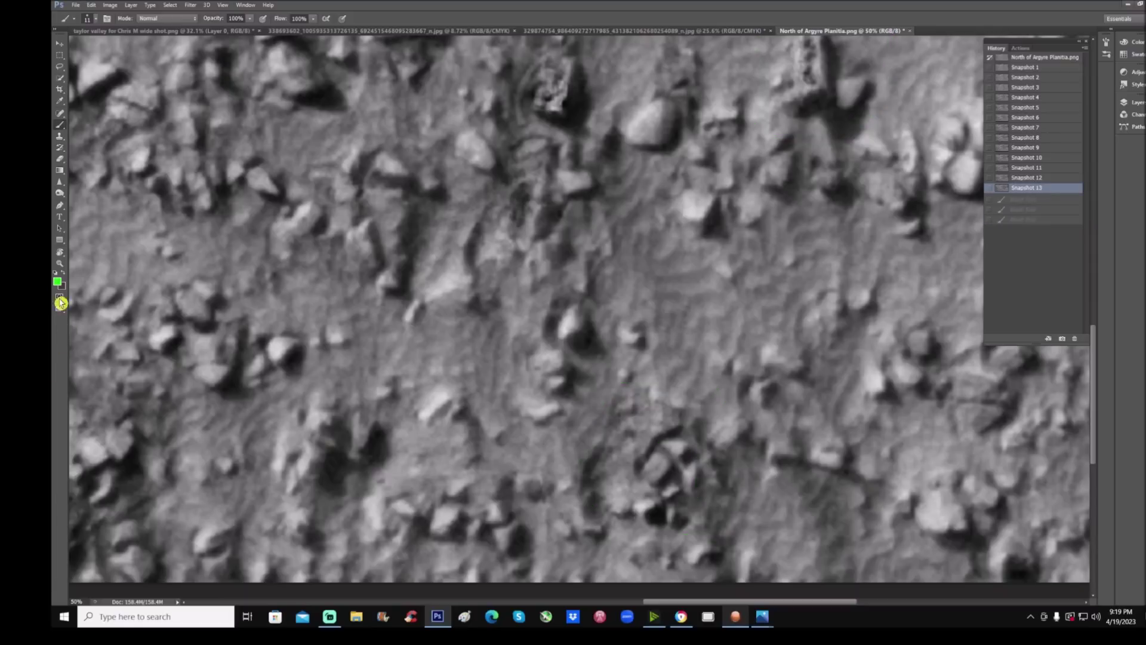
- Zoom out with the Zoom tool and pan across the boulder field
click(59, 263)
drag(611, 230, 654, 246)
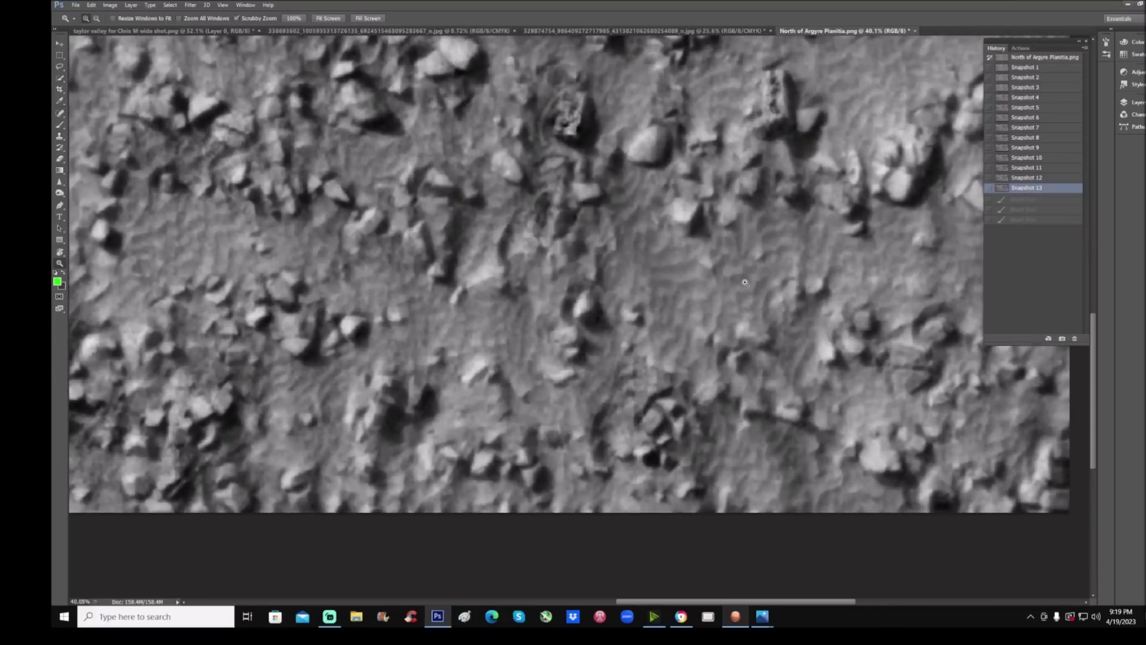
drag(788, 602, 706, 607)
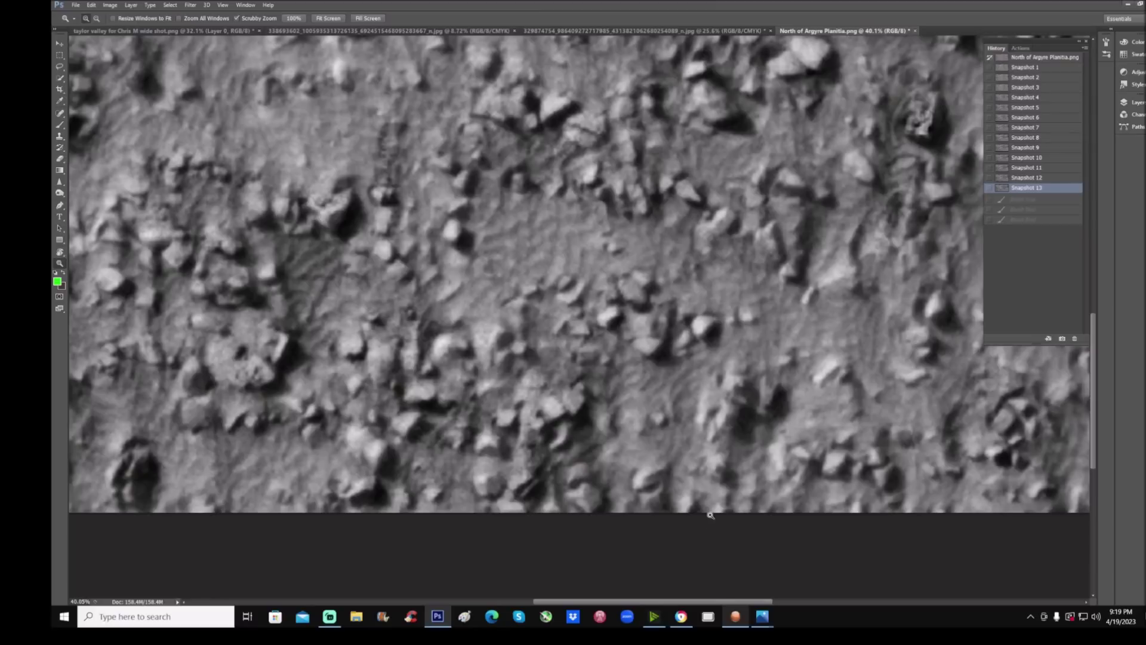
drag(729, 602, 816, 600)
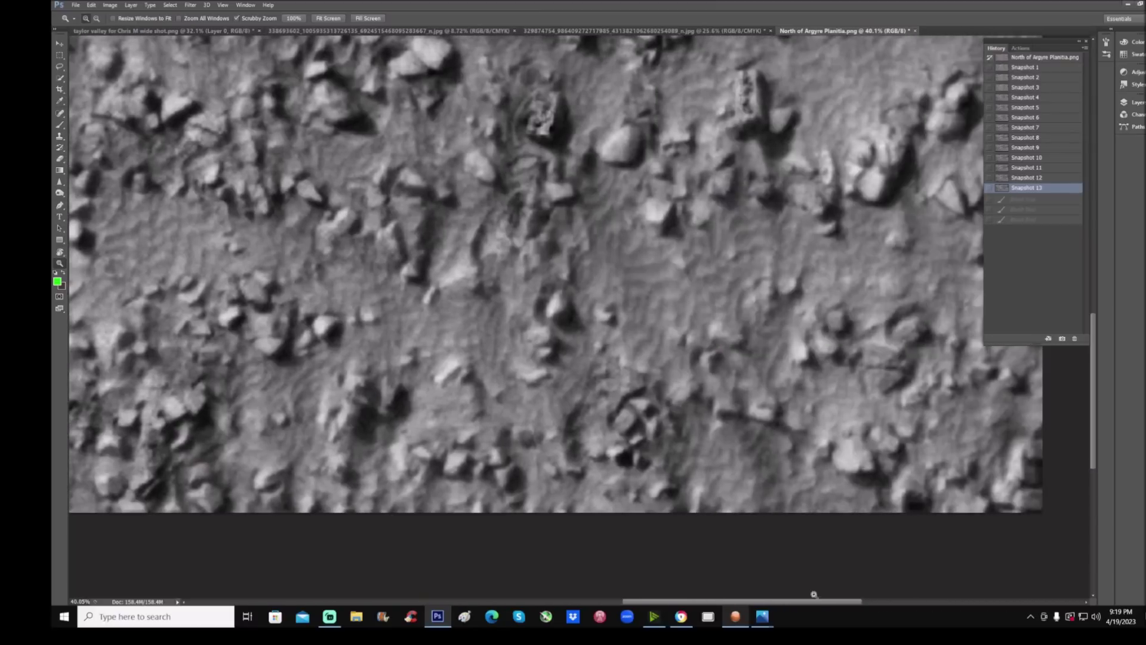
scroll(807, 280, up, 5)
scroll(513, 283, up, 5)
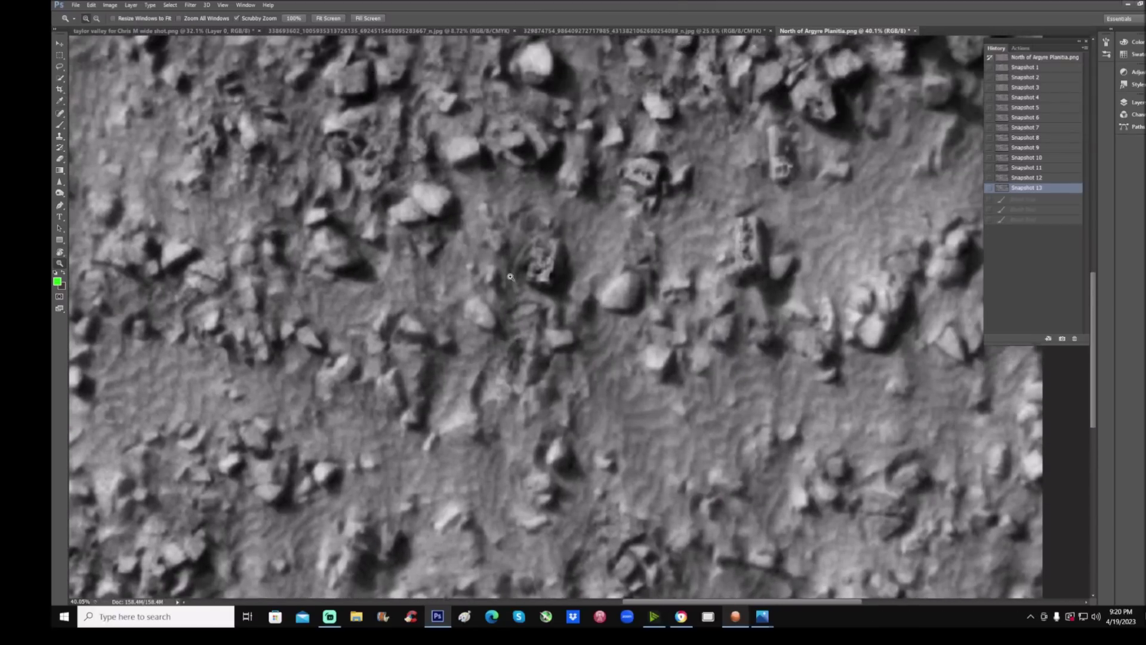
scroll(795, 290, down, 6)
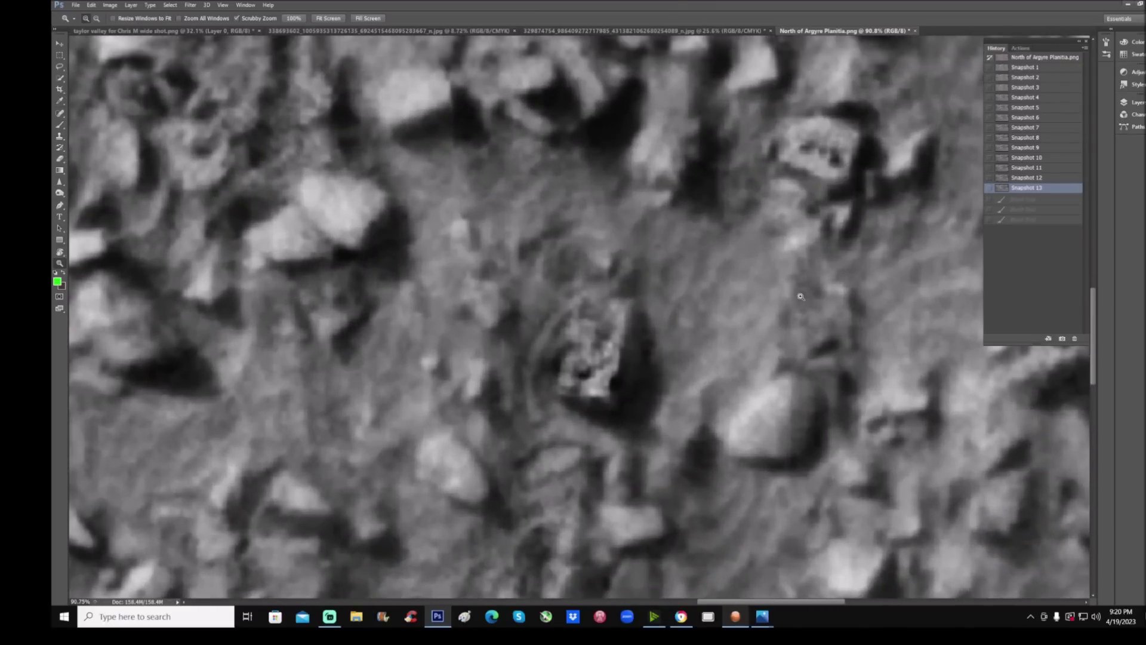
scroll(855, 371, down, 2)
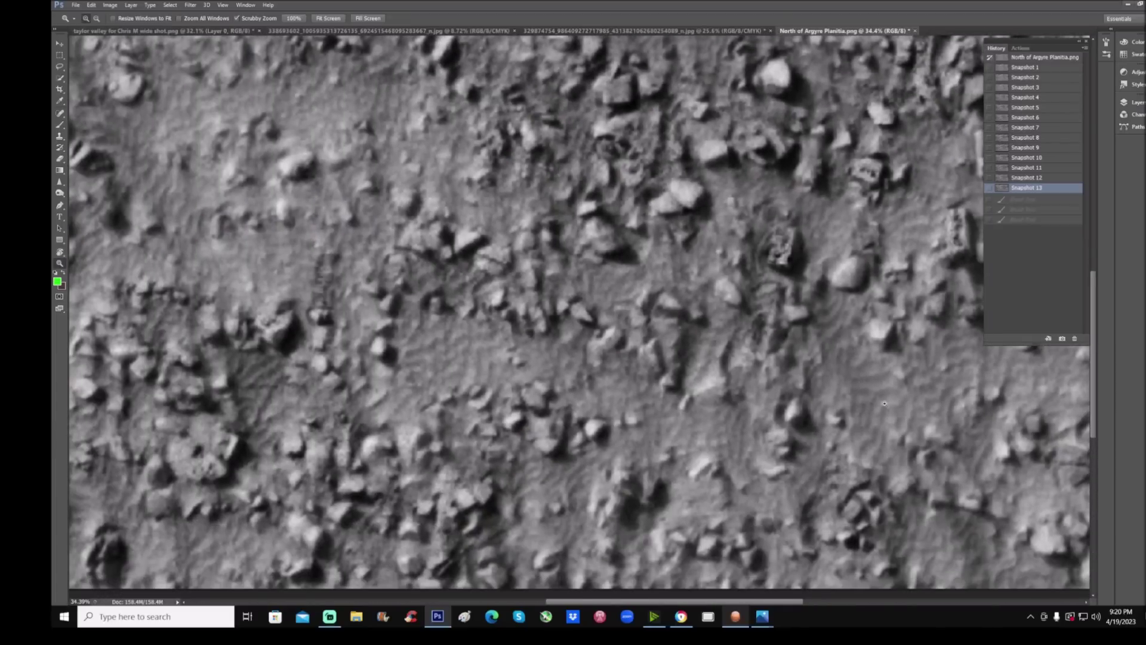
drag(763, 603, 821, 604)
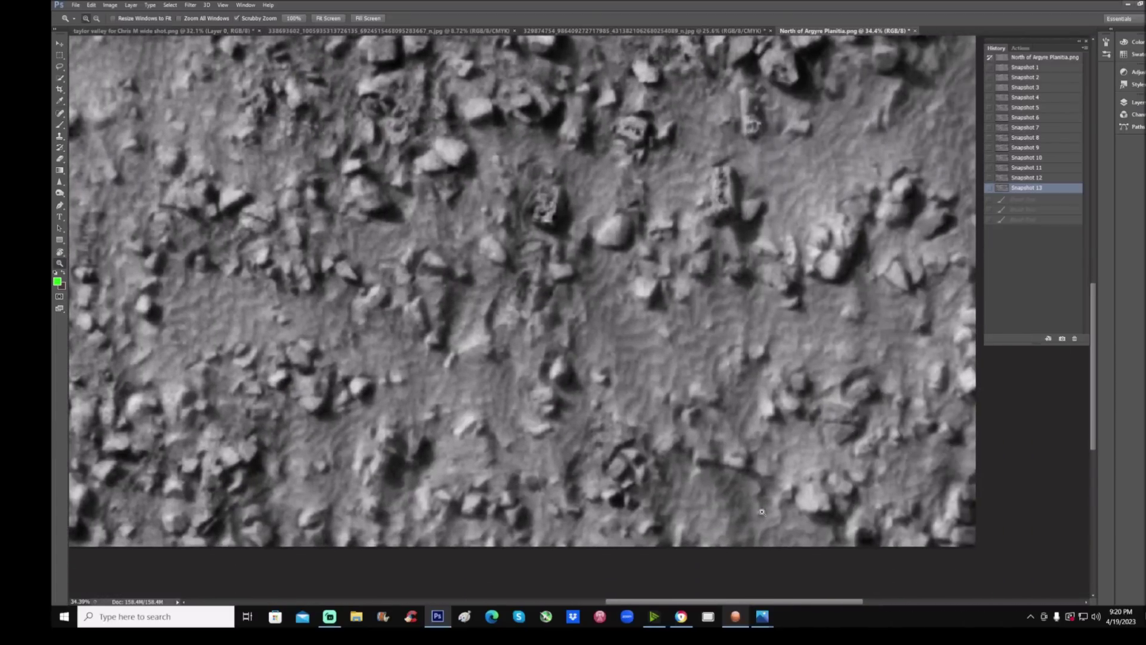
scroll(529, 455, up, 5)
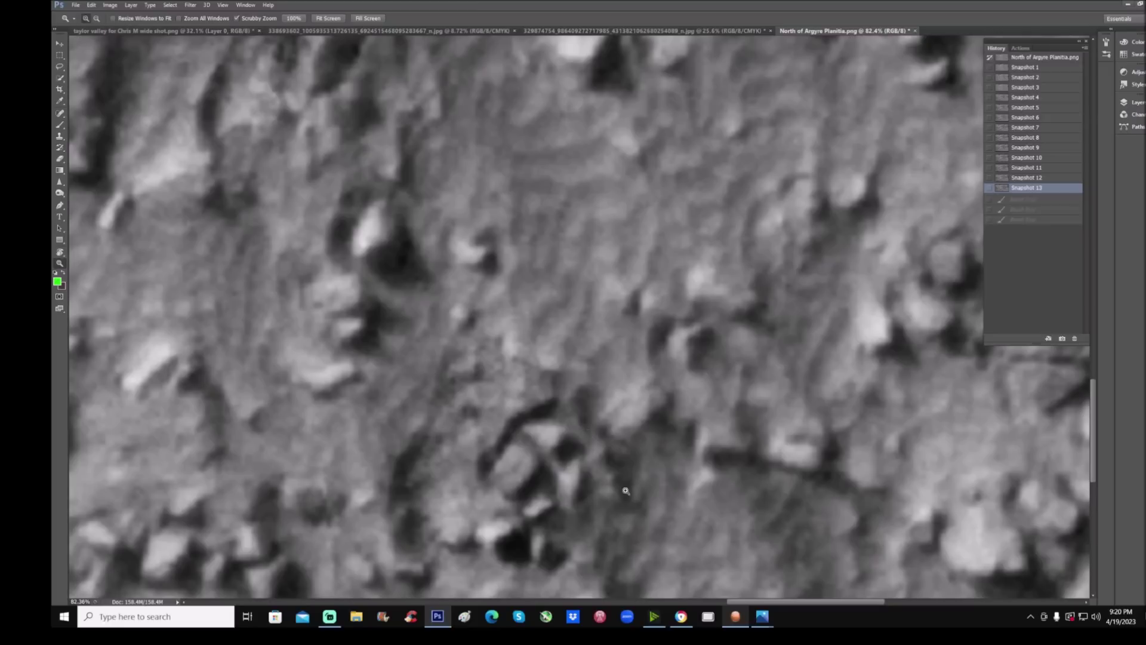
- Pan further, zoom out to a 25.3% wide view, and begin outlining the odd rock in green
scroll(634, 251, down, 3)
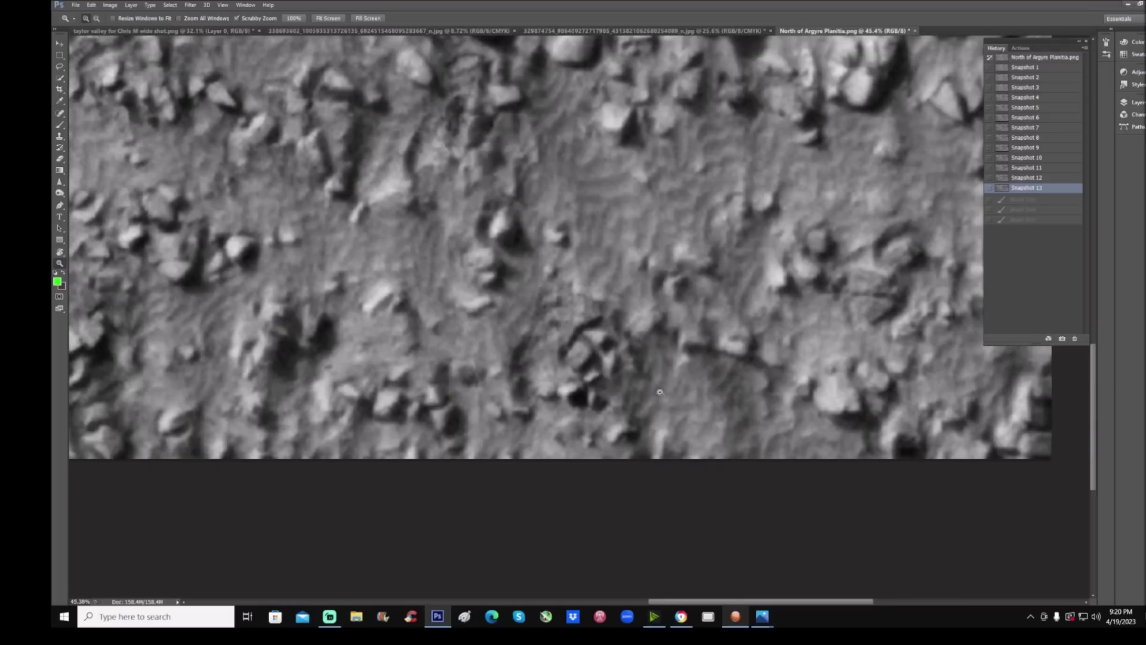
drag(686, 603, 470, 615)
scroll(468, 493, up, 5)
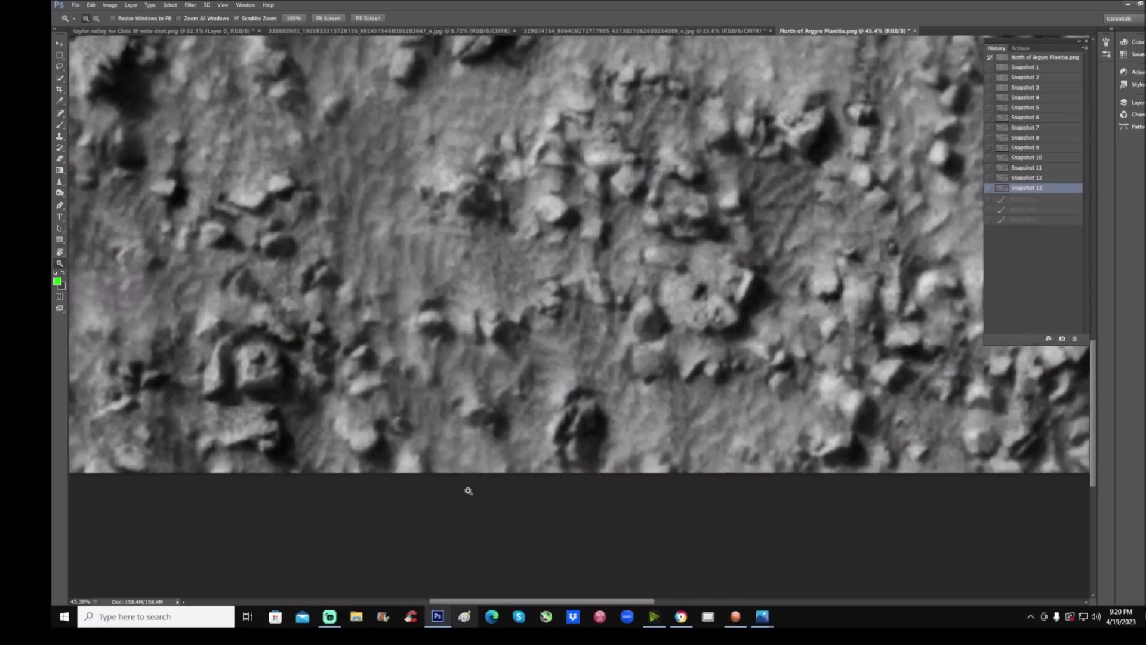
scroll(469, 496, up, 2)
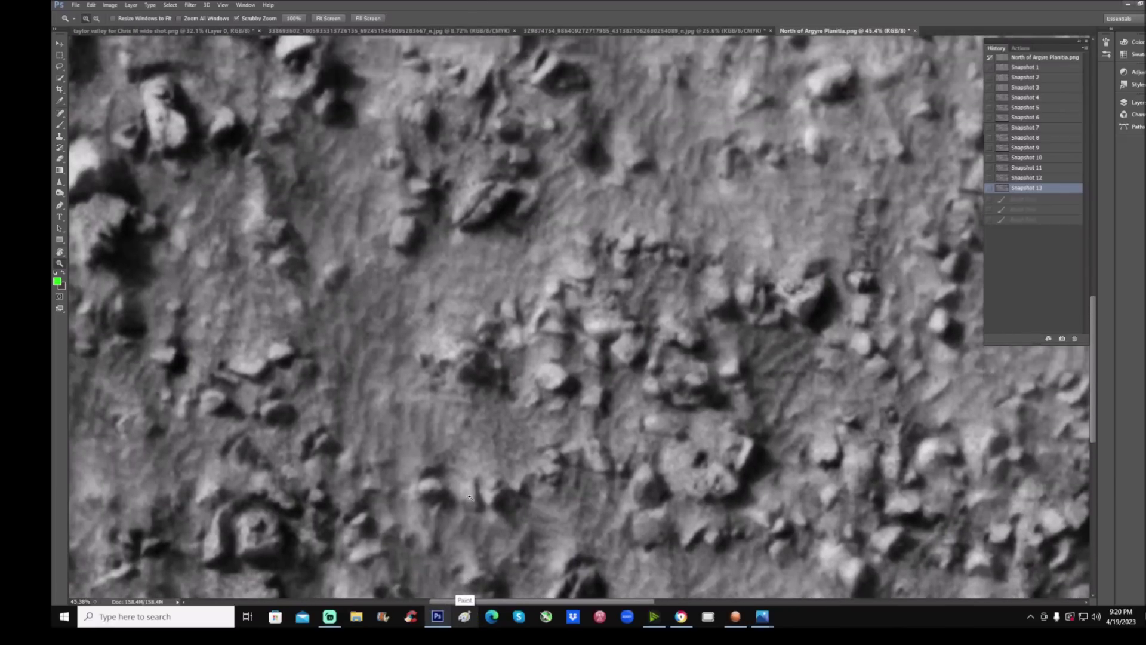
scroll(471, 496, up, 5)
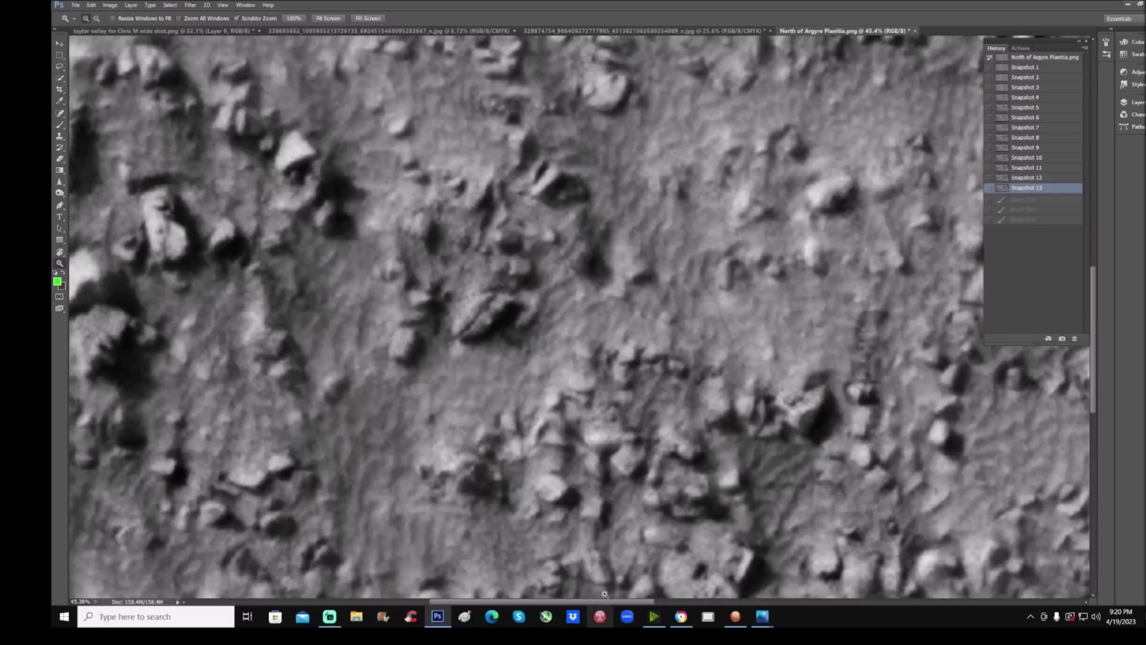
drag(609, 602, 554, 609)
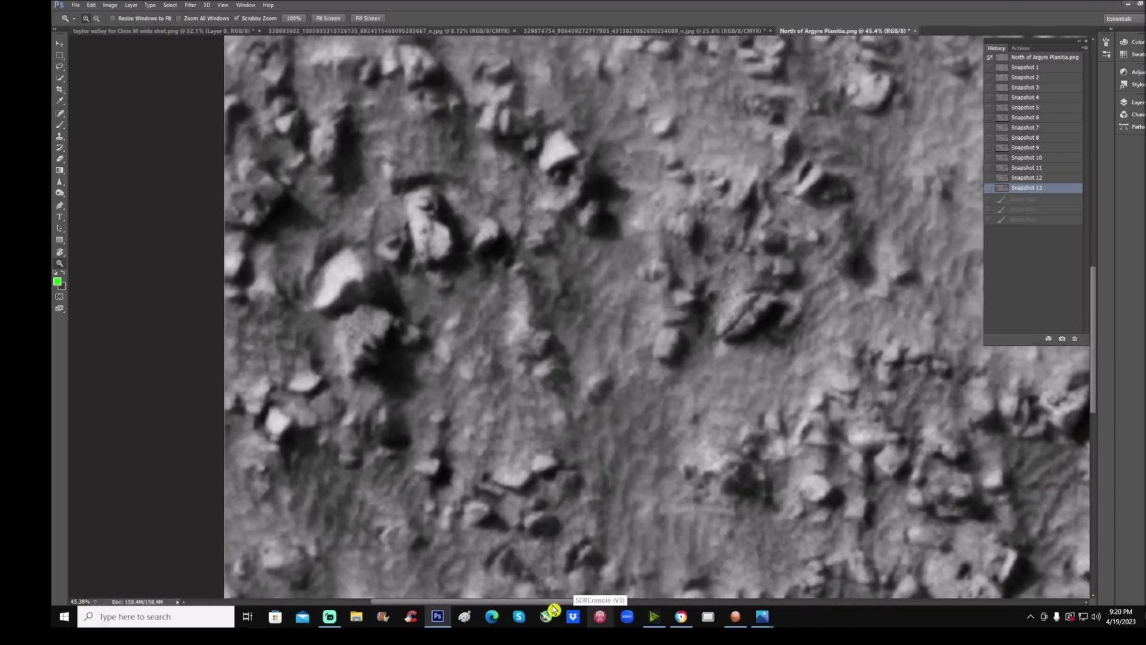
drag(661, 373, 640, 398)
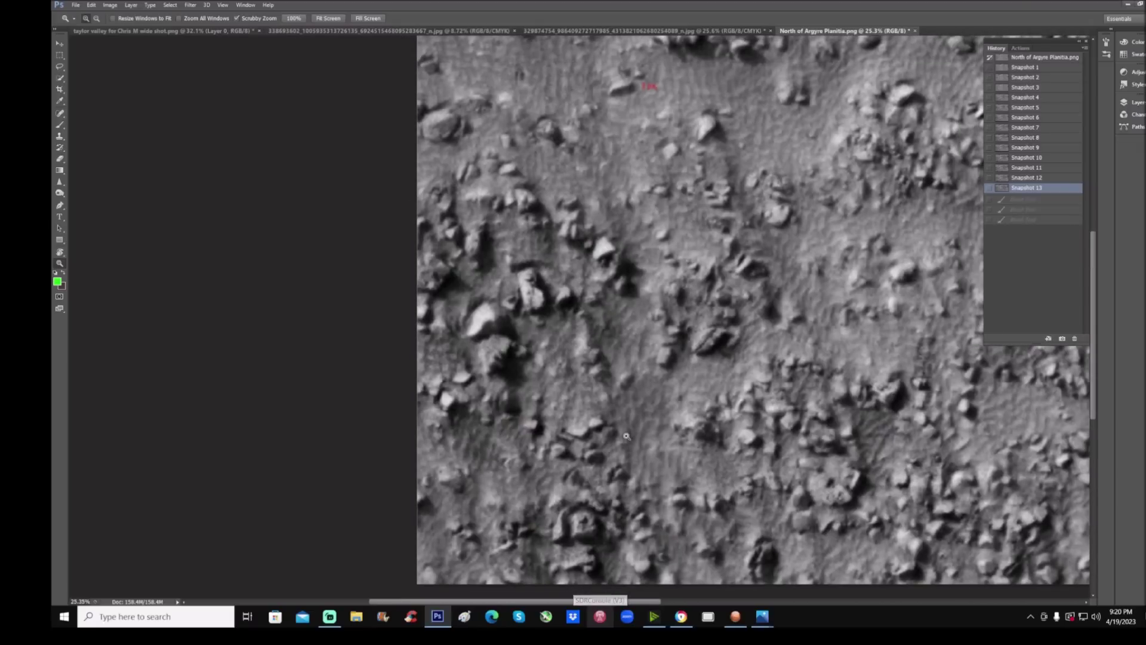
scroll(624, 388, up, 3)
scroll(620, 347, up, 1)
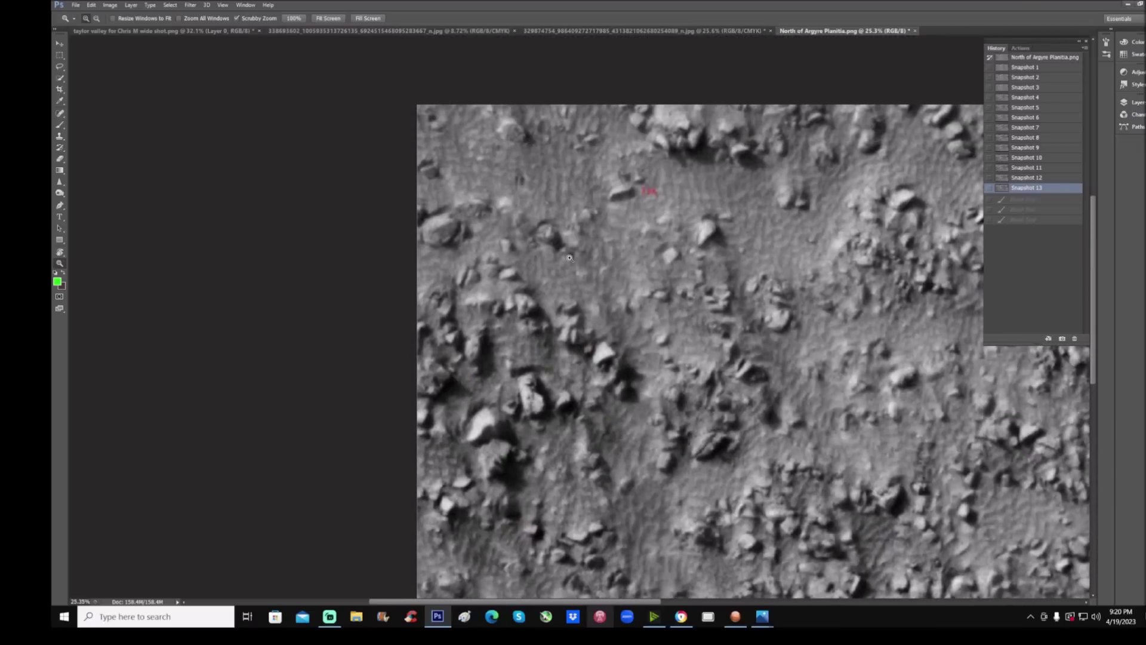
drag(570, 258, 621, 260)
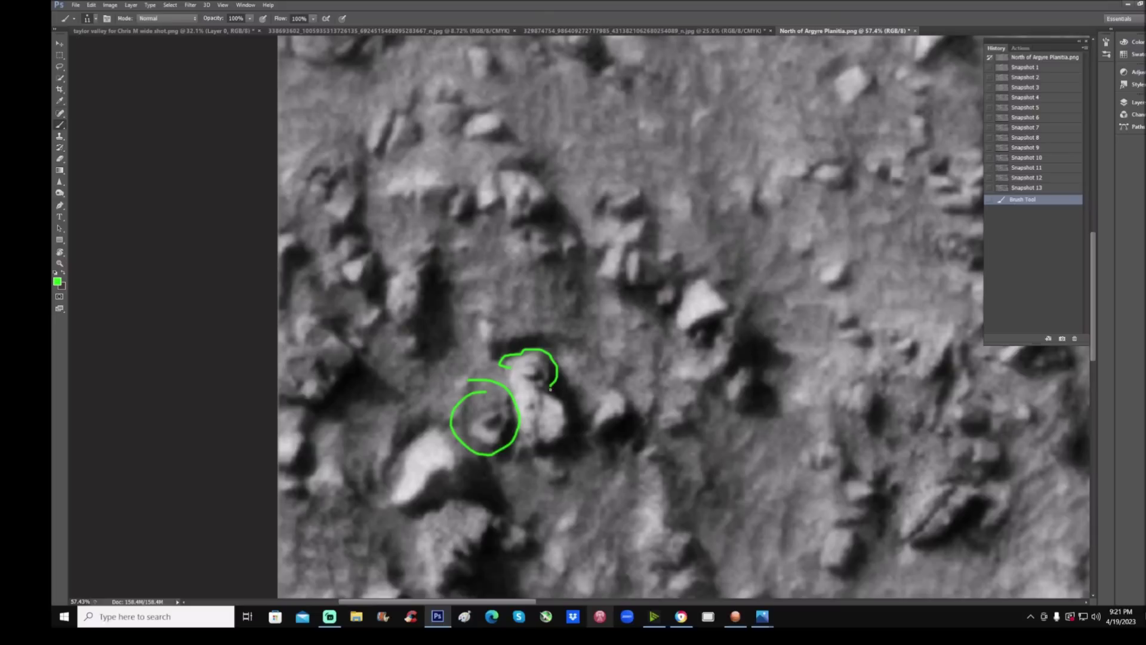
mouse_move(551, 388)
mouse_down()
mouse_move(572, 425)
mouse_move(515, 454)
mouse_up()
mouse_move(577, 382)
mouse_down()
mouse_move(653, 361)
mouse_move(575, 383)
mouse_move(607, 391)
mouse_up()
mouse_move(641, 440)
mouse_down()
mouse_move(710, 440)
mouse_move(597, 431)
mouse_move(643, 452)
mouse_up()
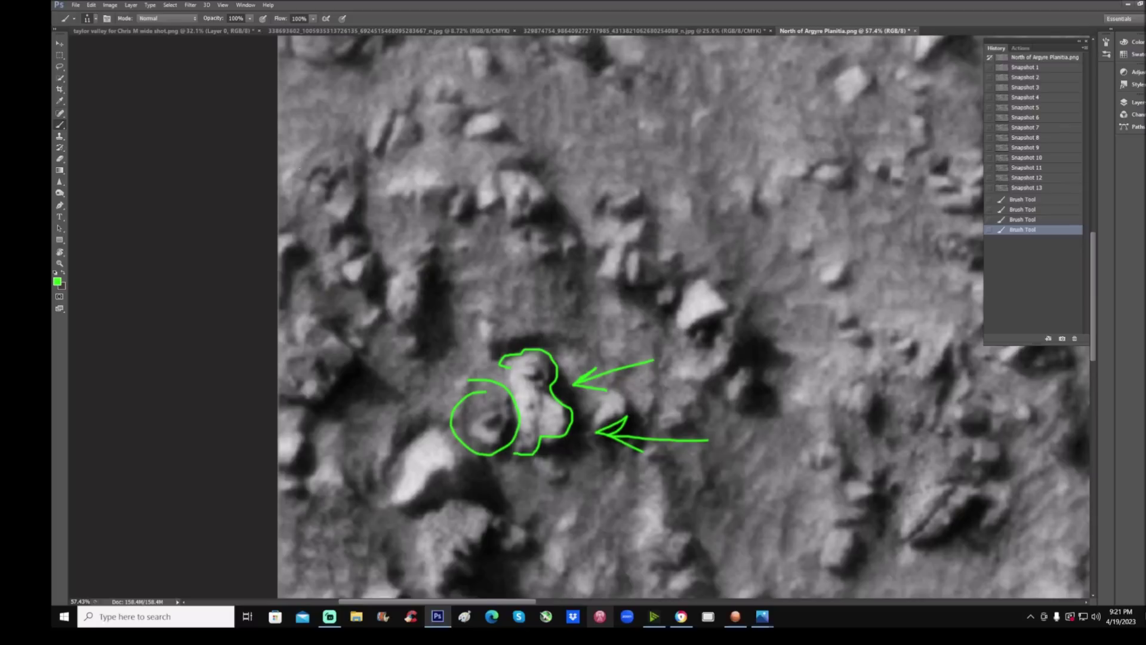
mouse_move(301, 168)
mouse_down()
mouse_move(470, 234)
mouse_move(507, 233)
mouse_move(474, 215)
mouse_up()
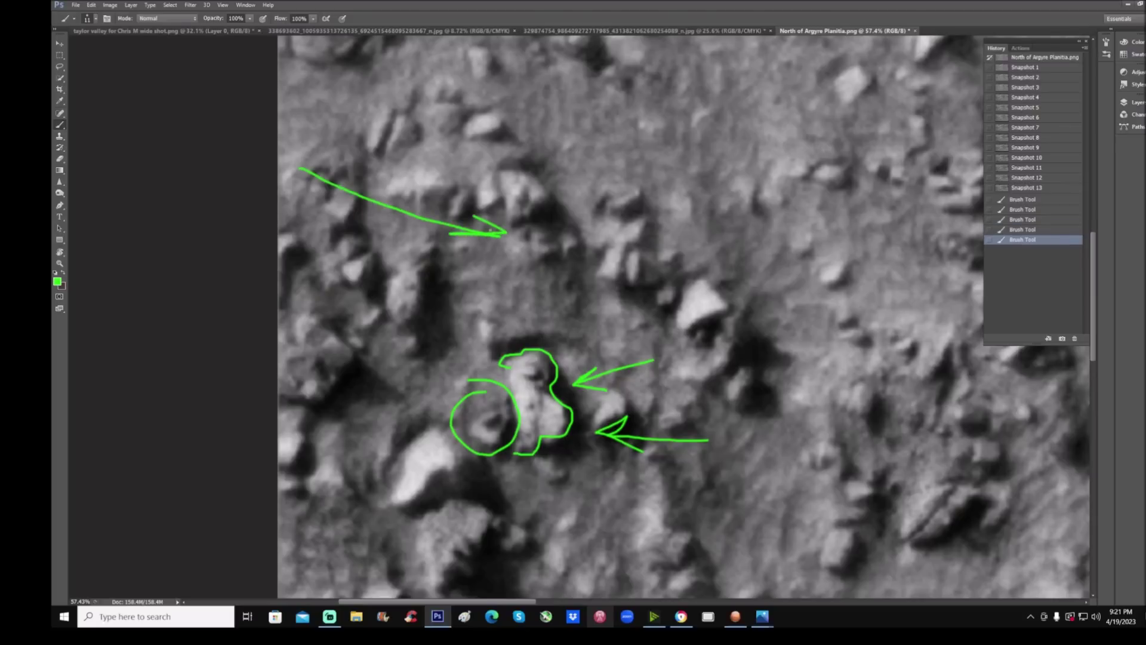
key(ctrl+minus)
key(ctrl+minus)
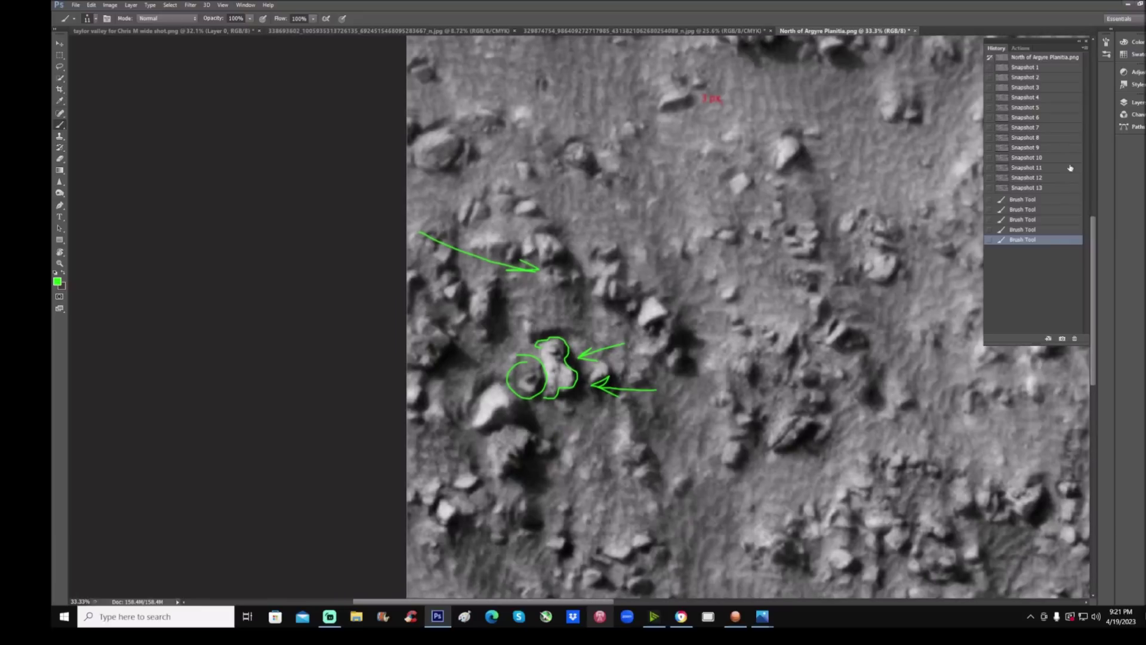
click(1070, 189)
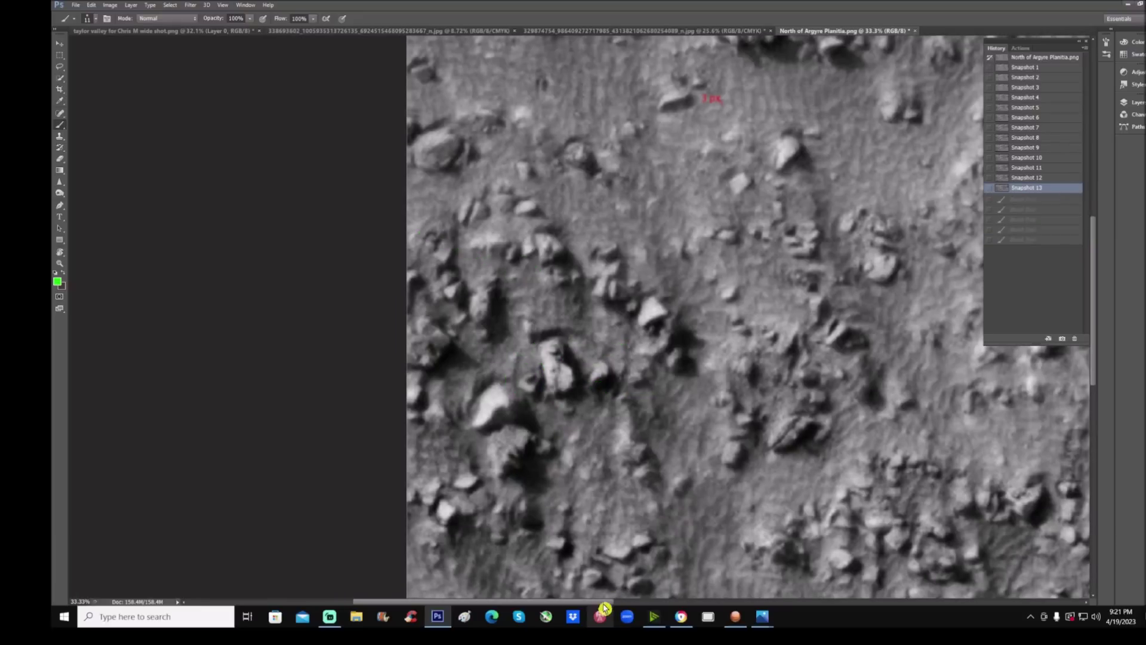
click(60, 267)
- Zoom out over the unmarked boulder field and collapse the History panel
mouse_move(664, 231)
mouse_down()
mouse_move(645, 236)
mouse_move(661, 245)
mouse_up()
click(1105, 328)
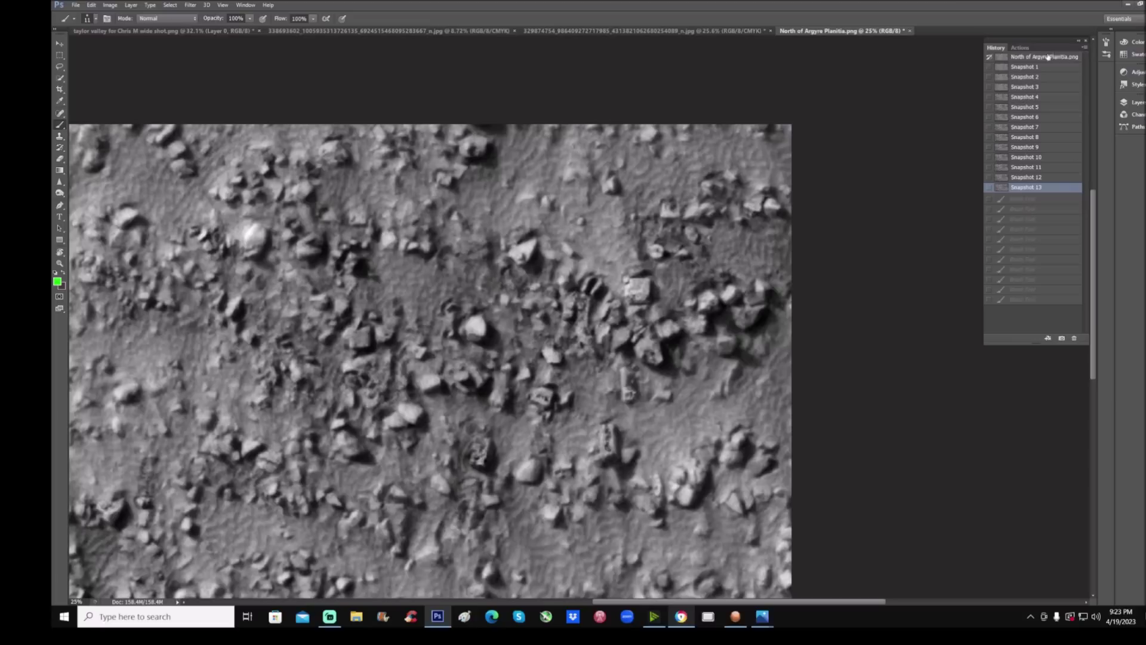
- Collapse the History panel, fit the whole Argyre Planitia image, then return to 25% zoom
click(1082, 40)
key(ctrl+minus)
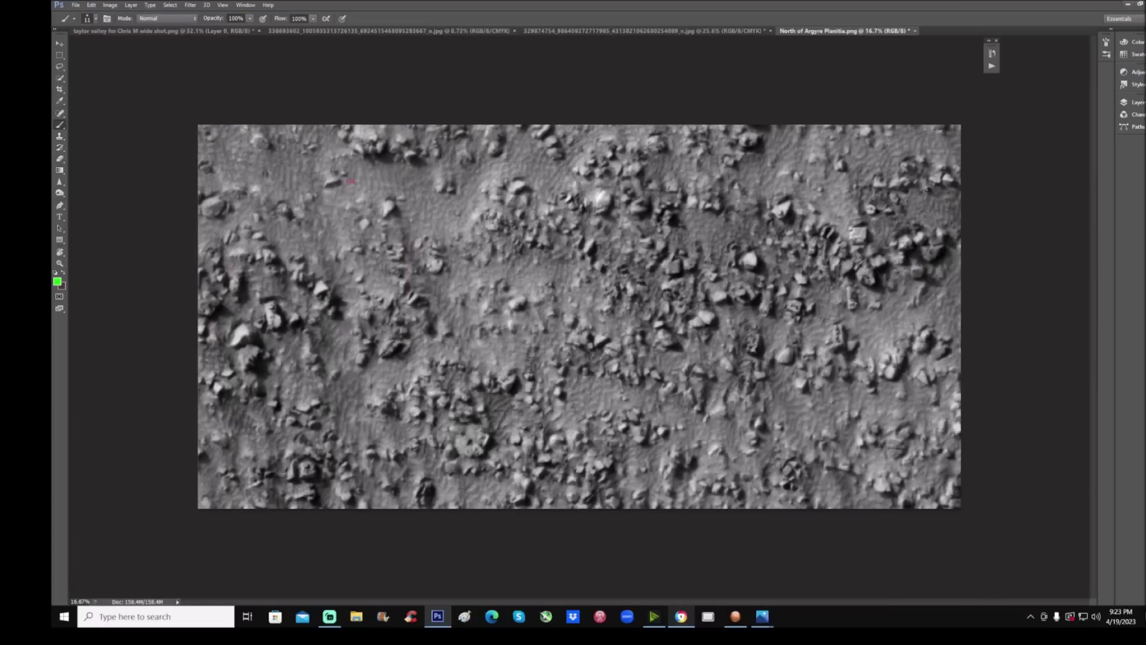
key(ctrl+plus)
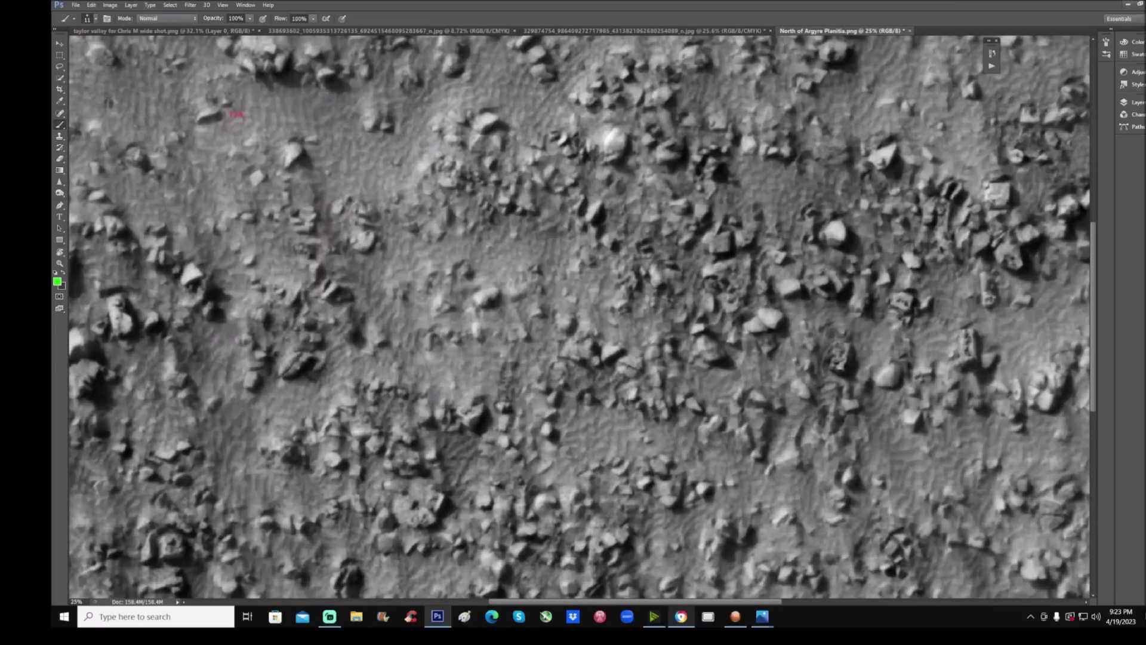
scroll(582, 316, down, 1)
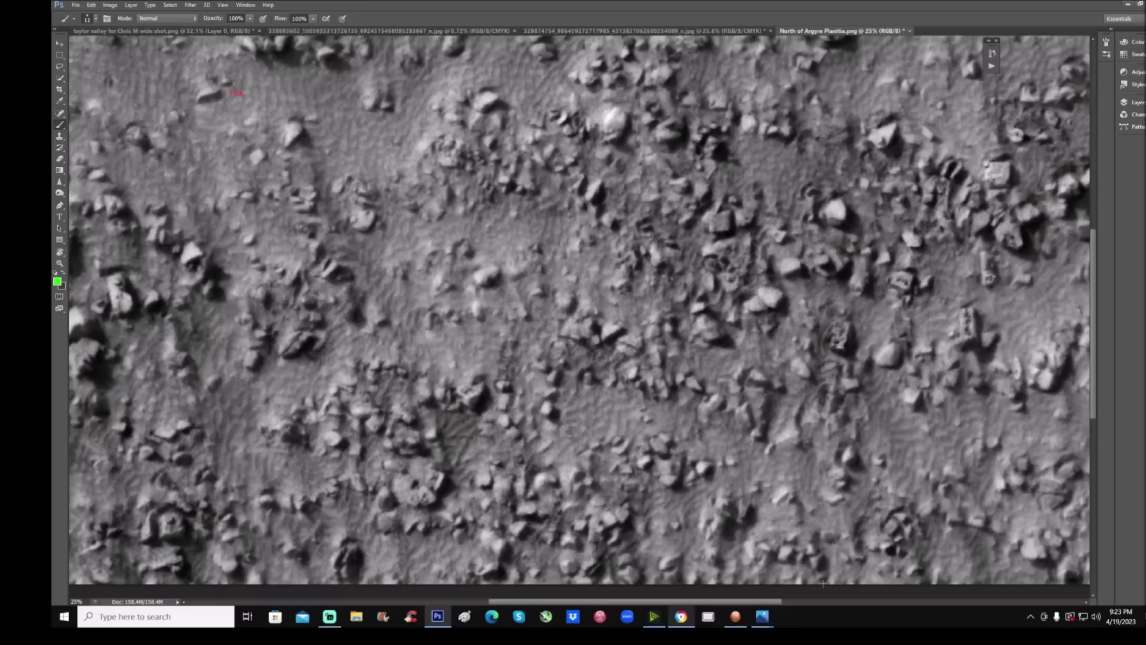
drag(757, 603, 767, 606)
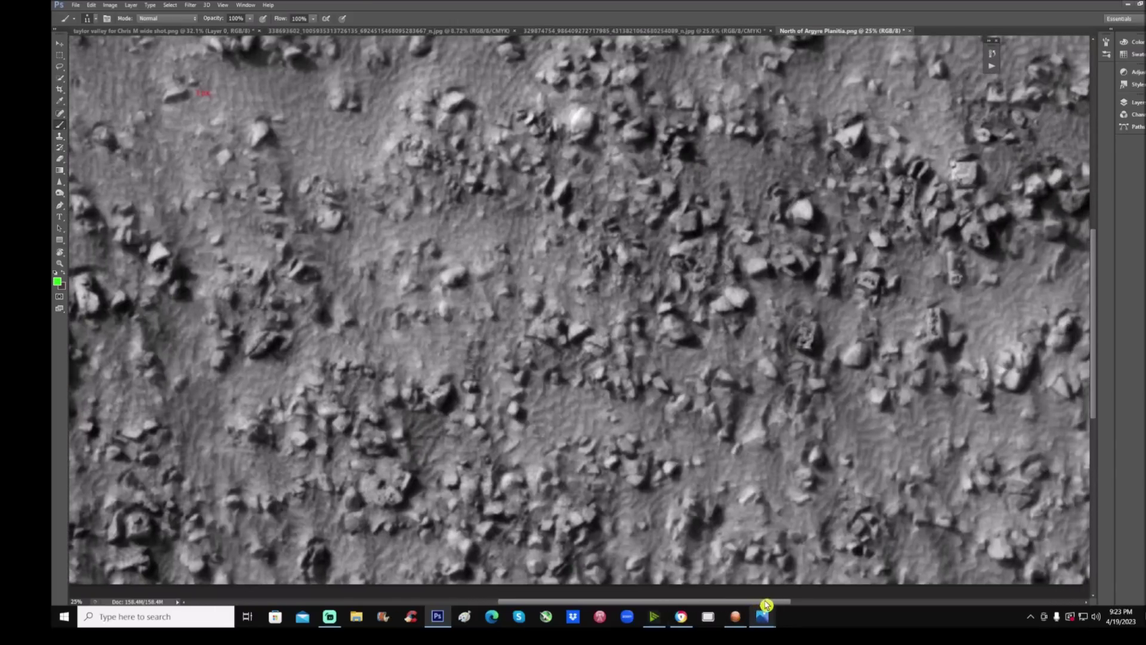
scroll(337, 154, up, 1)
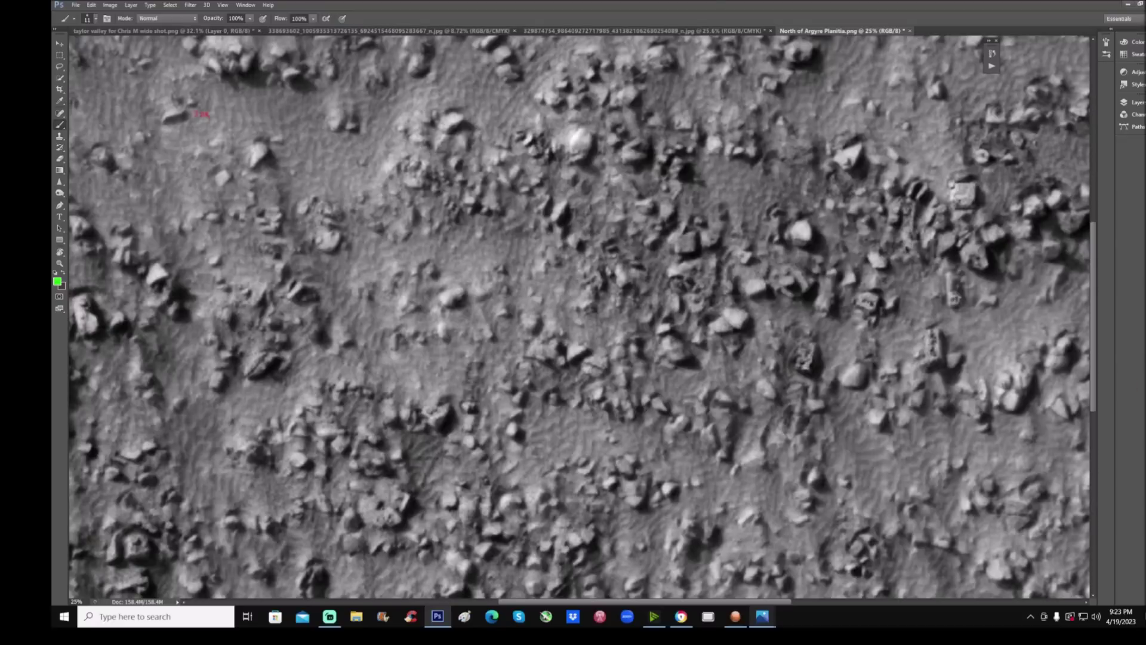